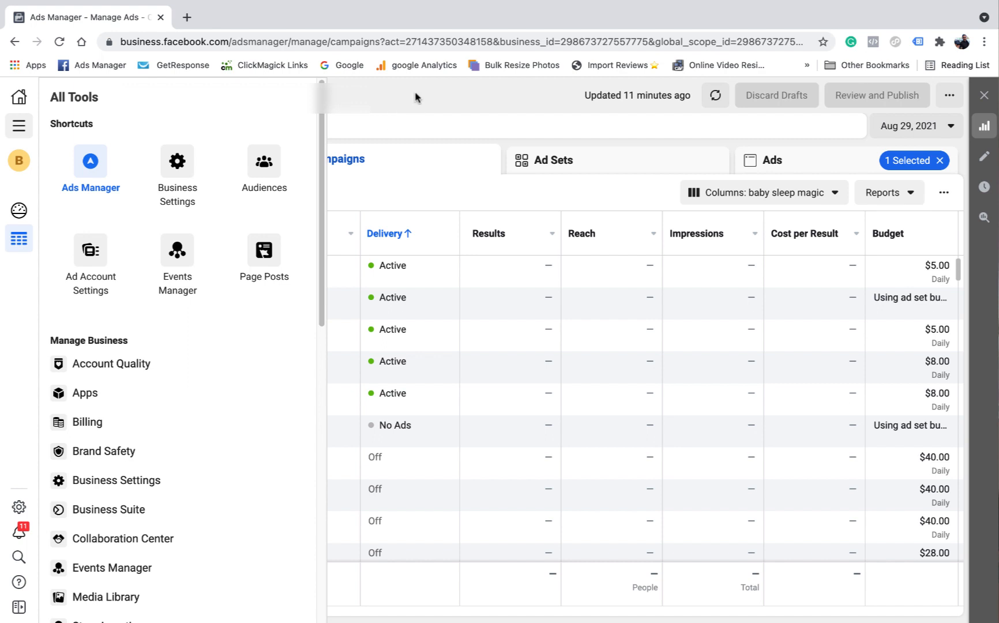
# Step: Dismiss the All Tools overview and look through the column presets available for the campaigns table
pyautogui.click(415, 96)
pyautogui.click(833, 193)
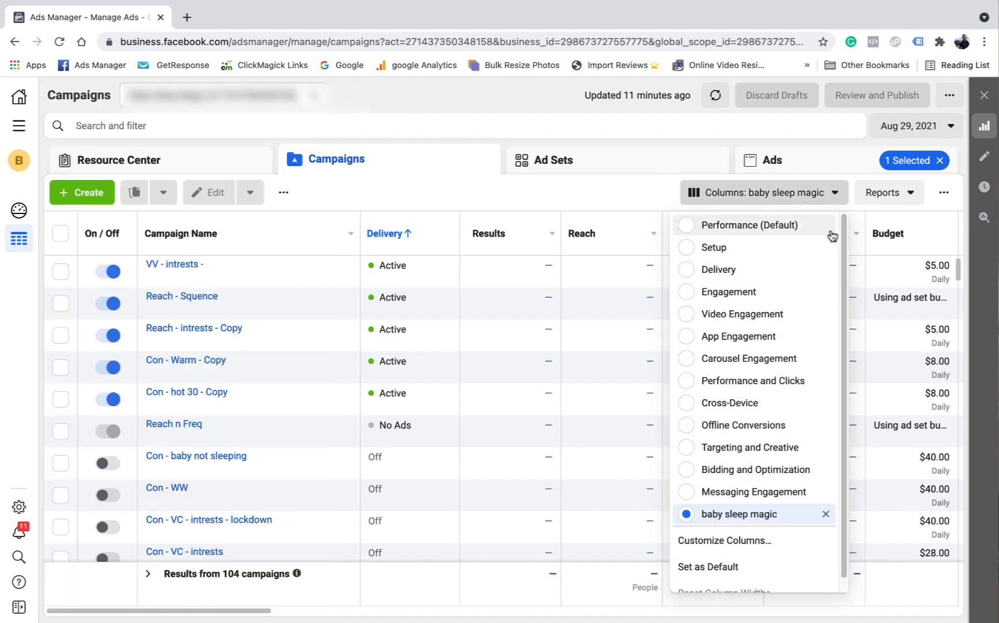
pyautogui.click(835, 193)
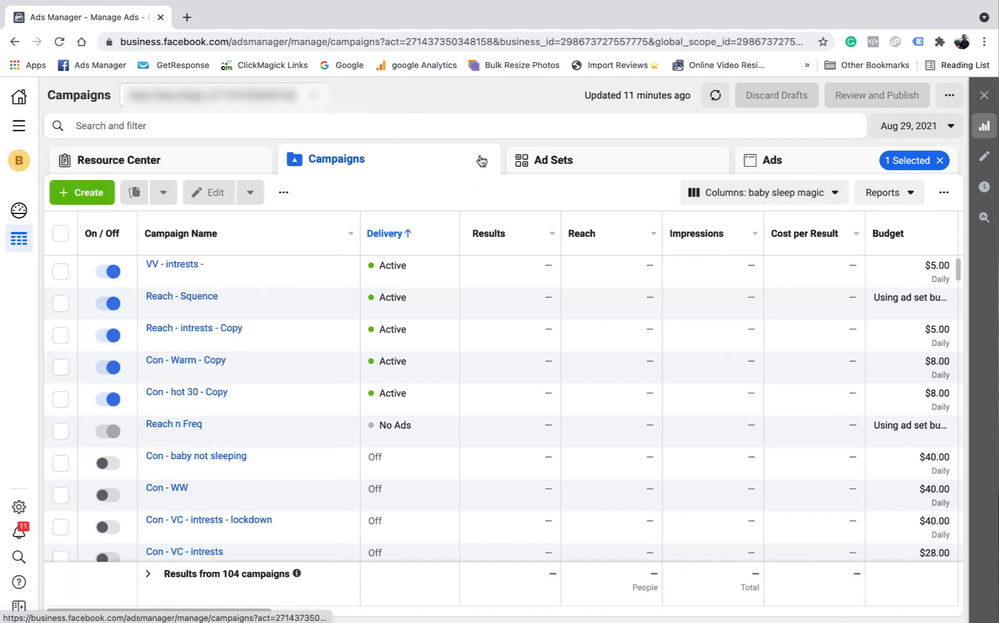
# Step: Look through the account's ad sets and ads lists, and return to the campaigns list
pyautogui.click(597, 162)
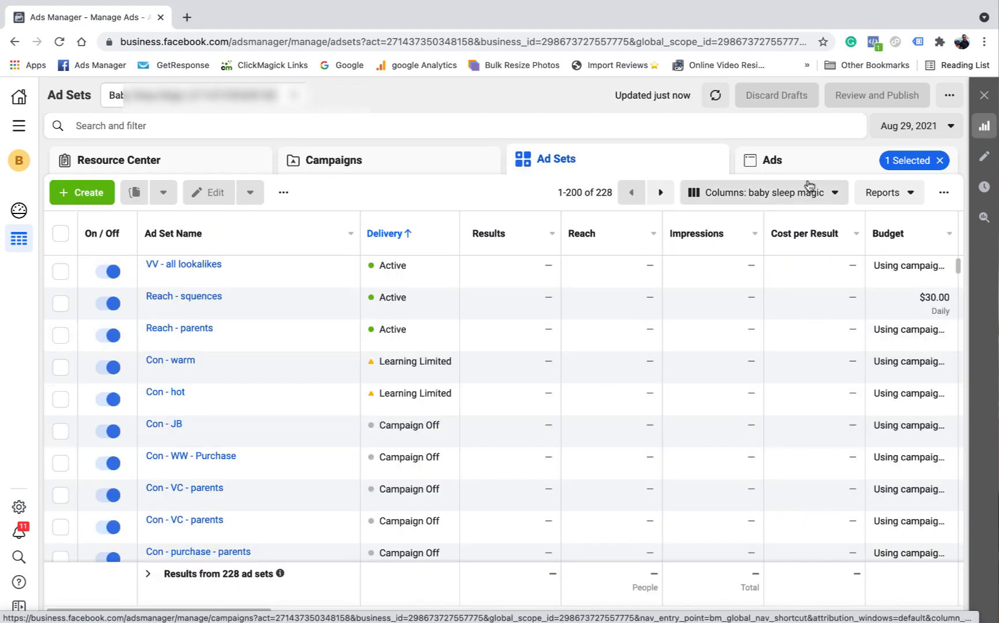
pyautogui.click(811, 162)
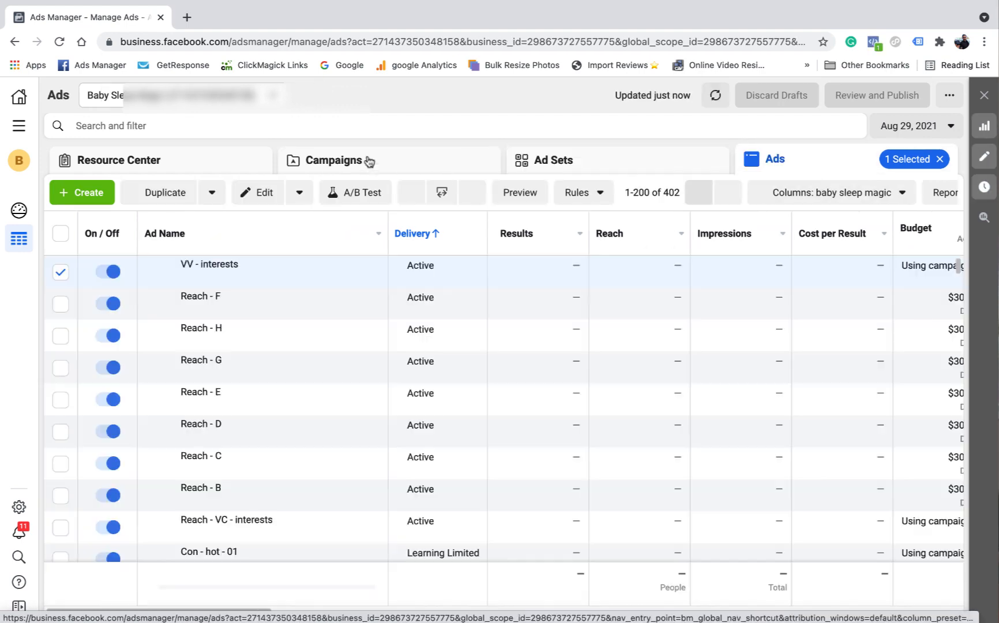
pyautogui.click(370, 165)
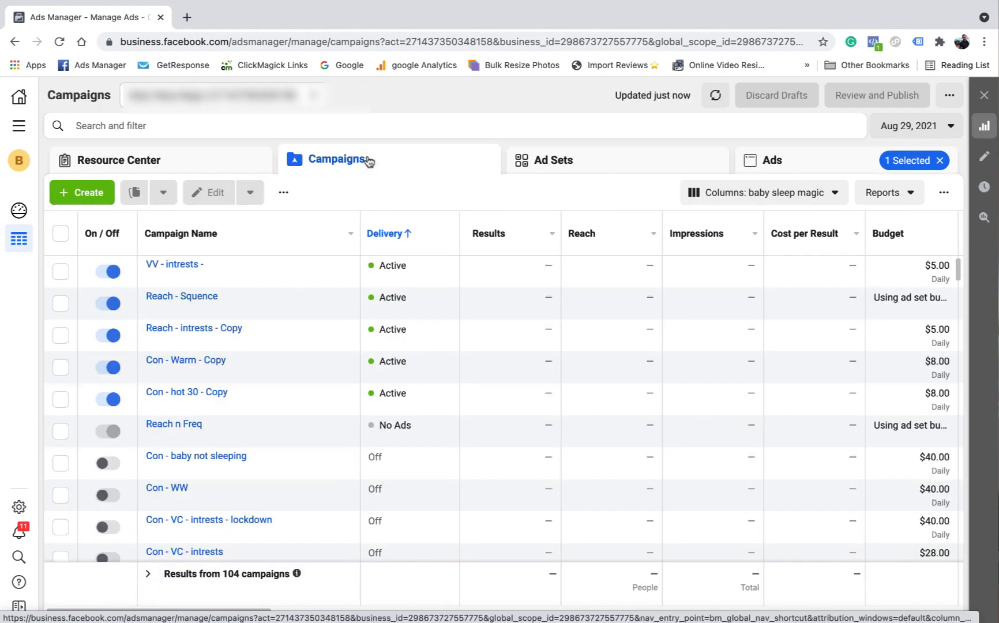
pyautogui.click(611, 173)
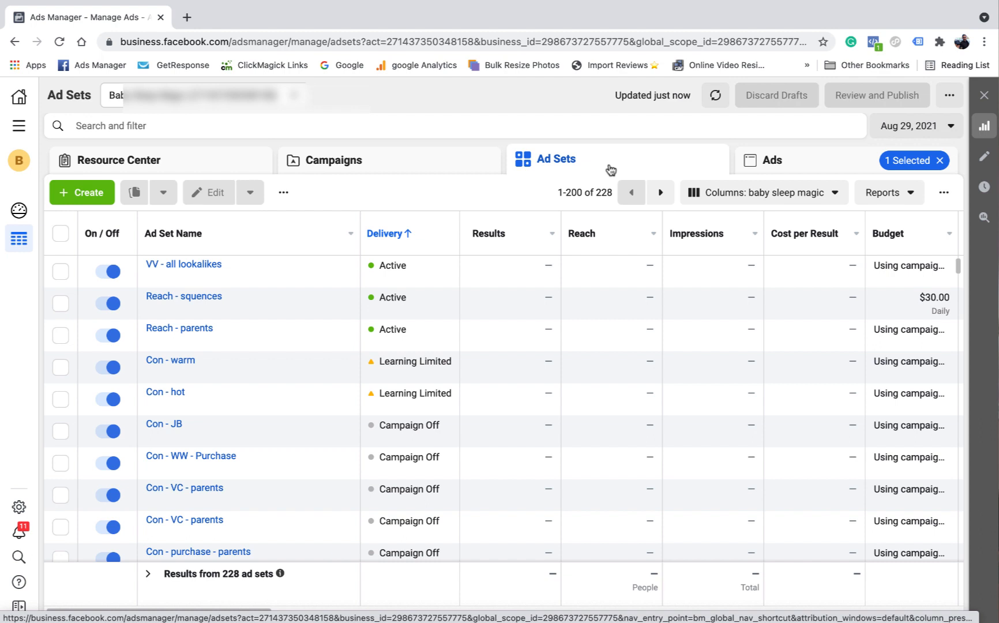
pyautogui.click(770, 160)
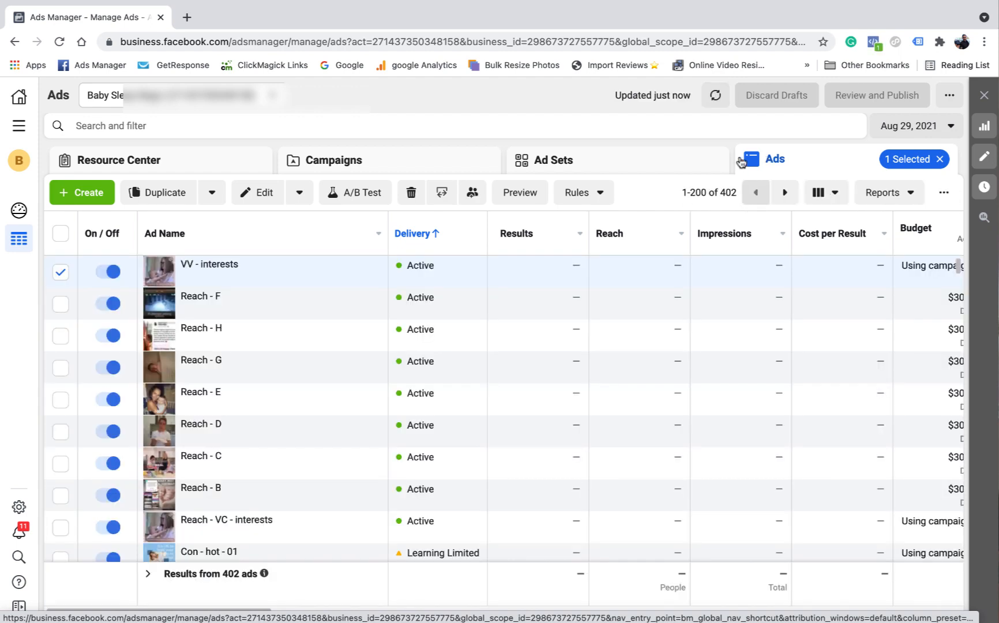
pyautogui.click(346, 158)
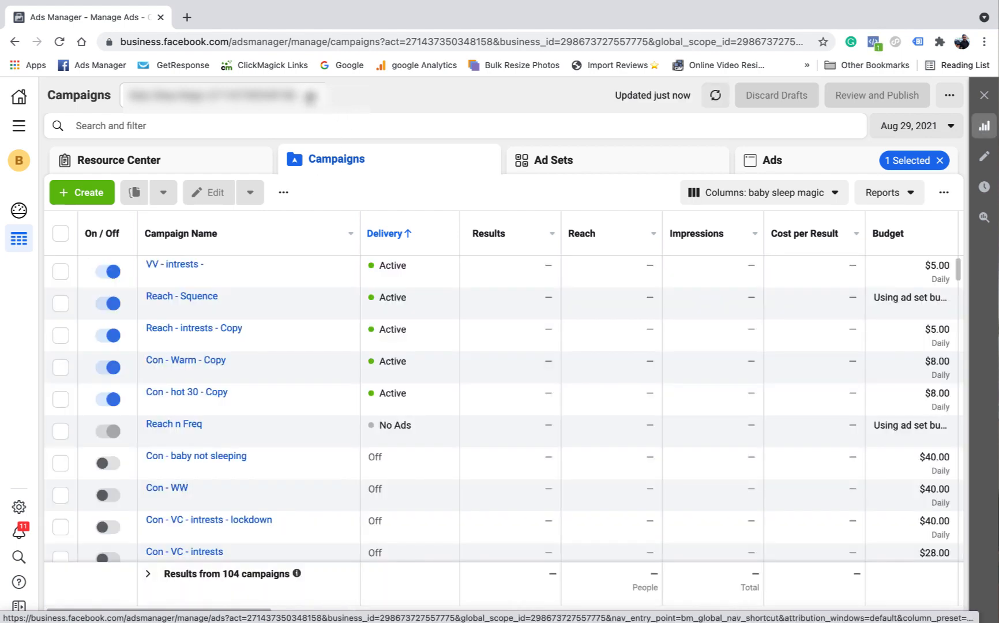
# Step: View the available ad accounts and the Resource Center, and return to the campaigns list
pyautogui.click(310, 97)
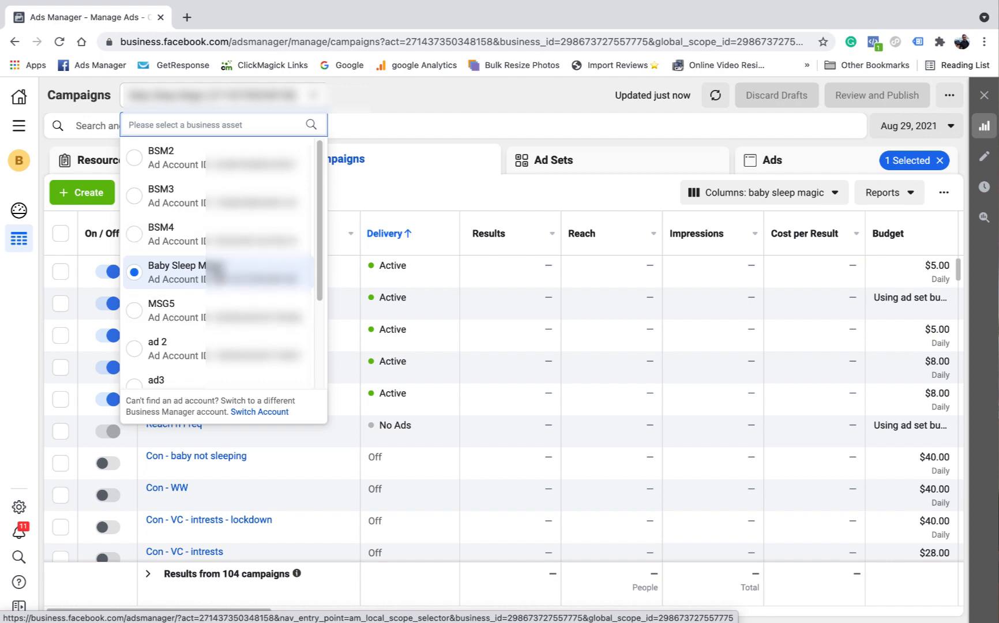
pyautogui.click(385, 99)
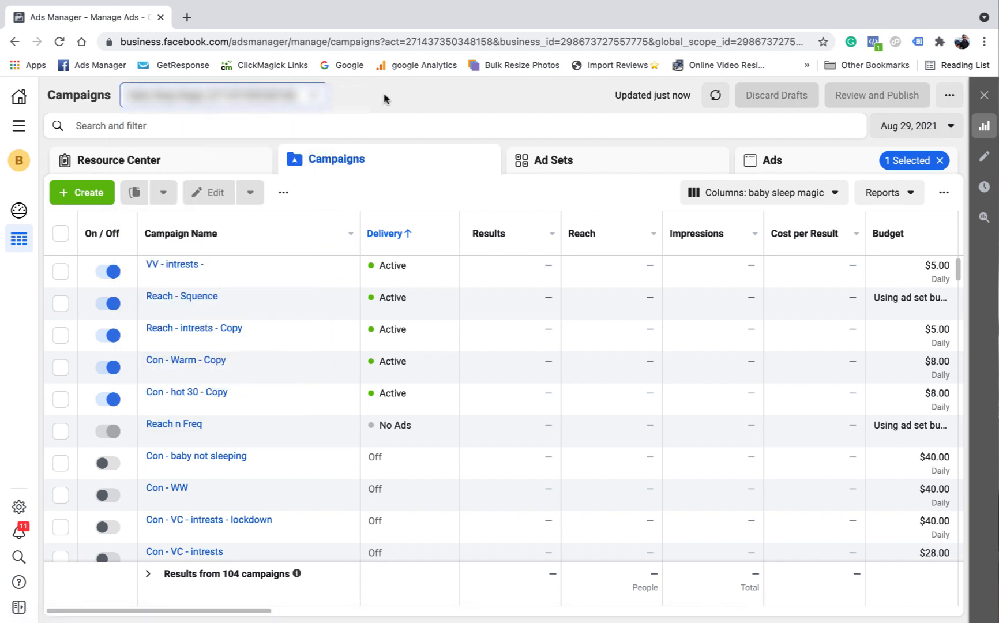
pyautogui.click(137, 161)
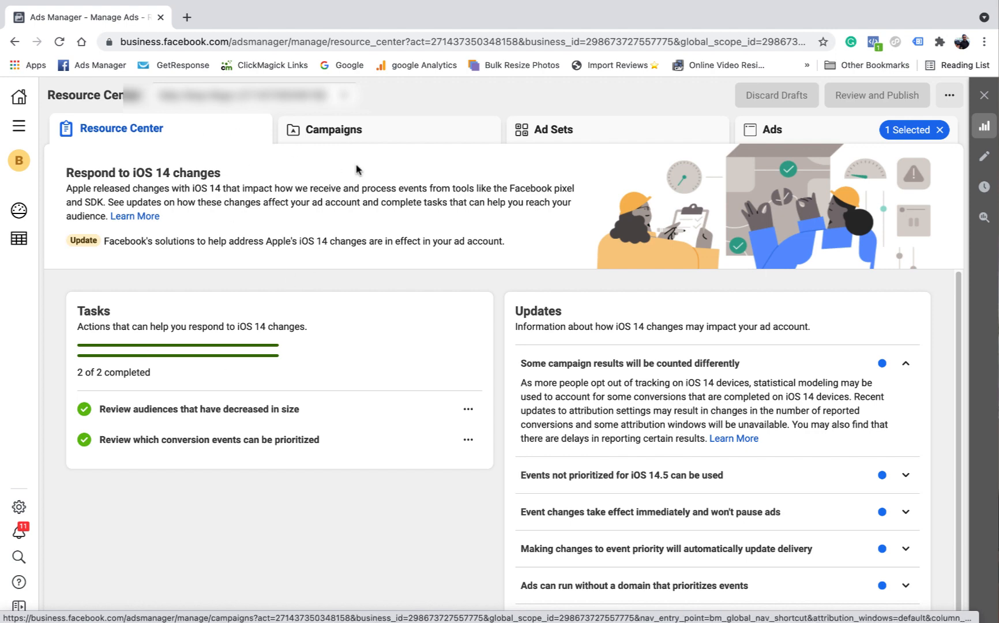
pyautogui.click(373, 135)
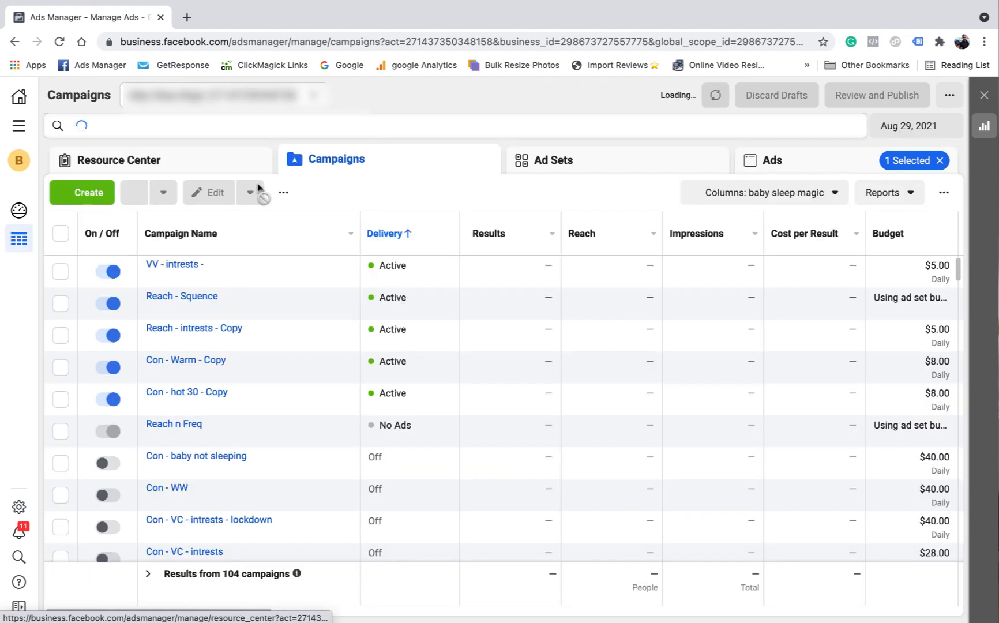
# Step: Create a new campaign with the Auction buying type and the Conversions objective
pyautogui.click(88, 192)
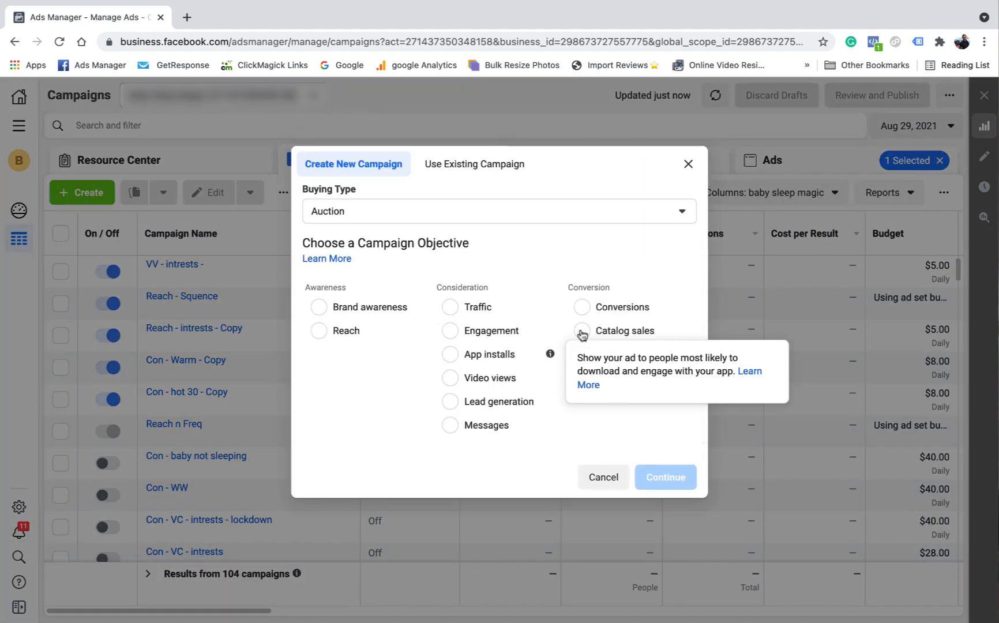
pyautogui.click(580, 307)
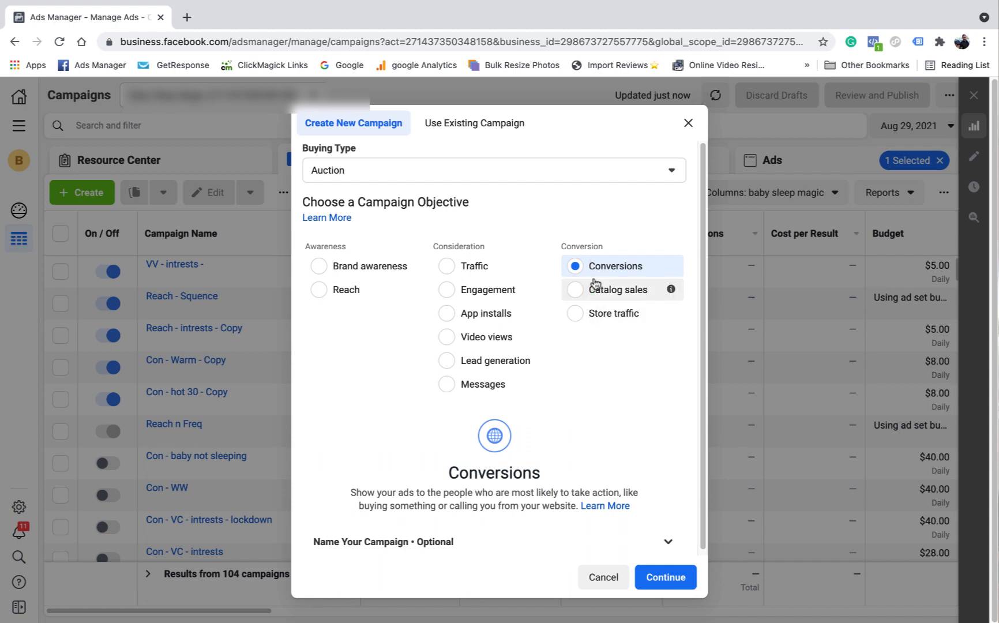
pyautogui.click(666, 578)
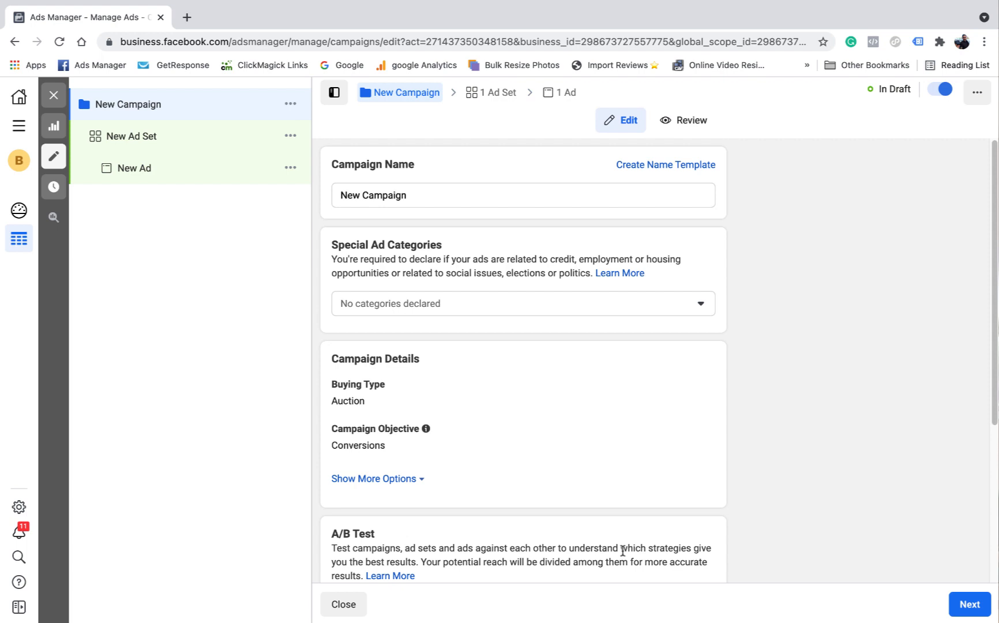
# Step: Name the new campaign "Con - Interests"
pyautogui.write('Con ')
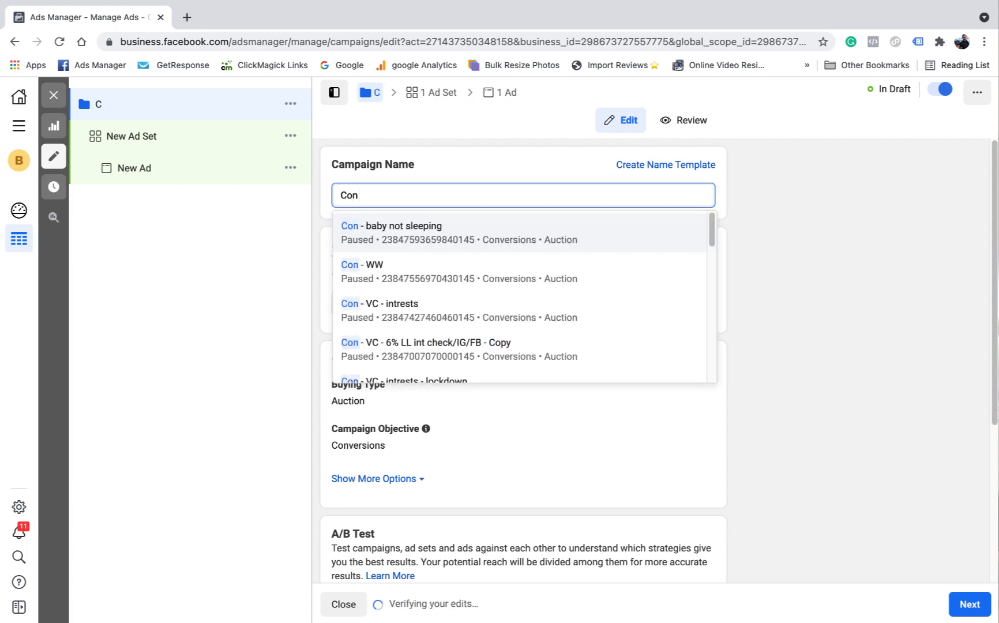
pyautogui.write('- In')
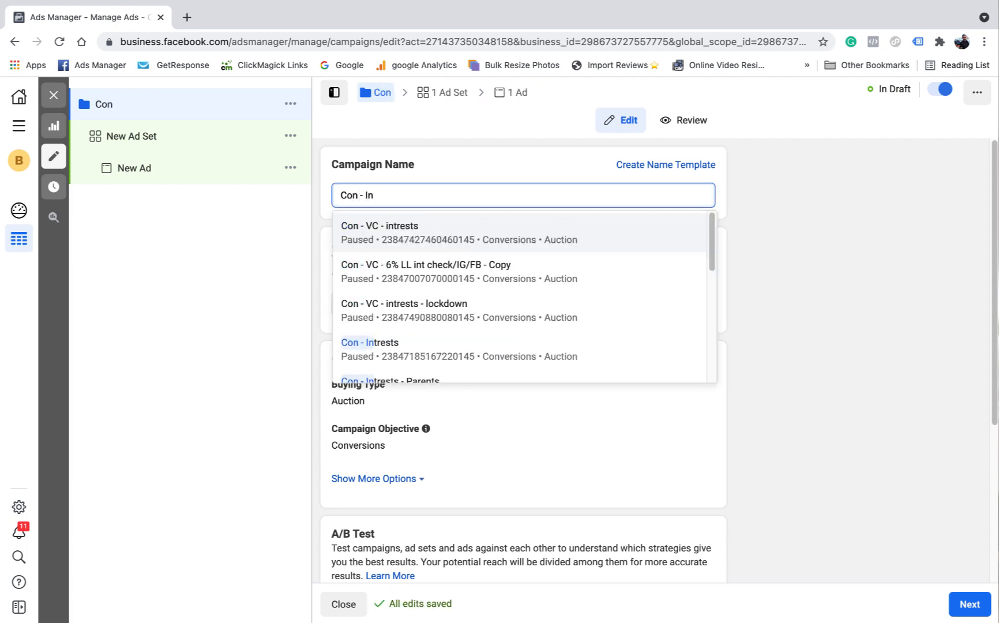
pyautogui.write('teres')
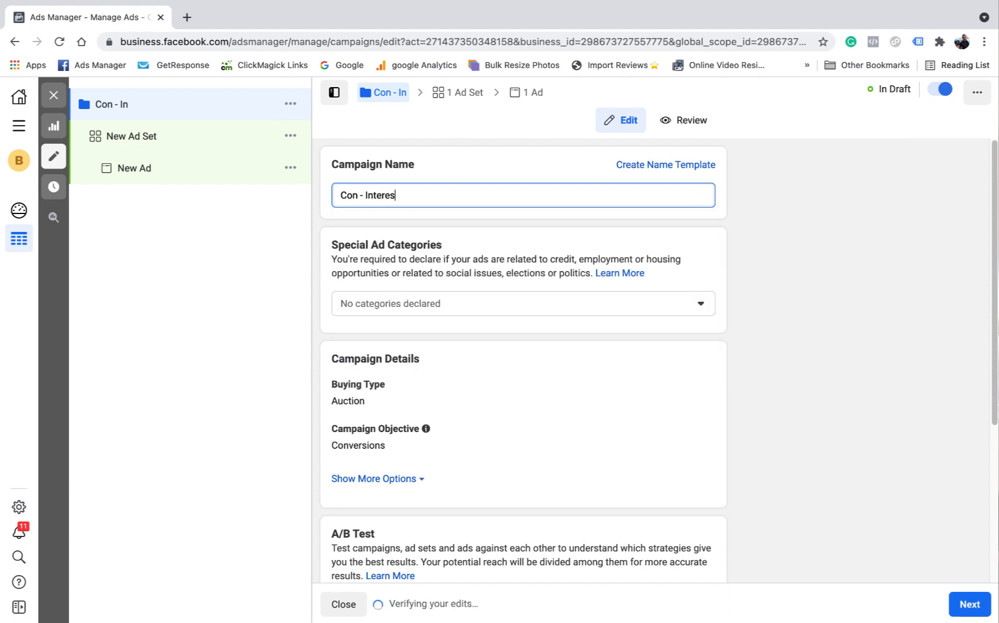
pyautogui.write('ts')
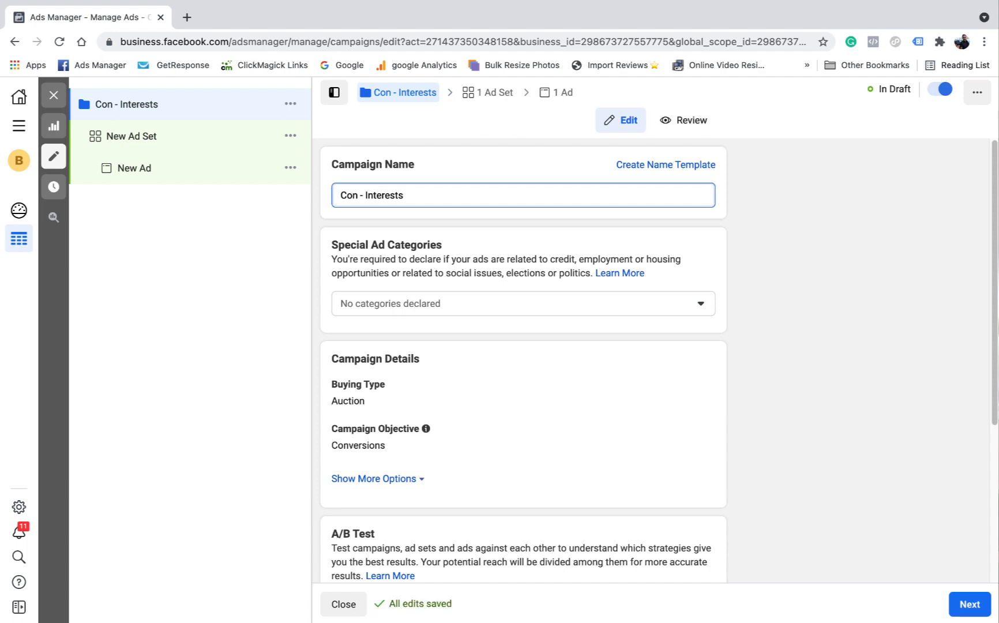
pyautogui.click(528, 162)
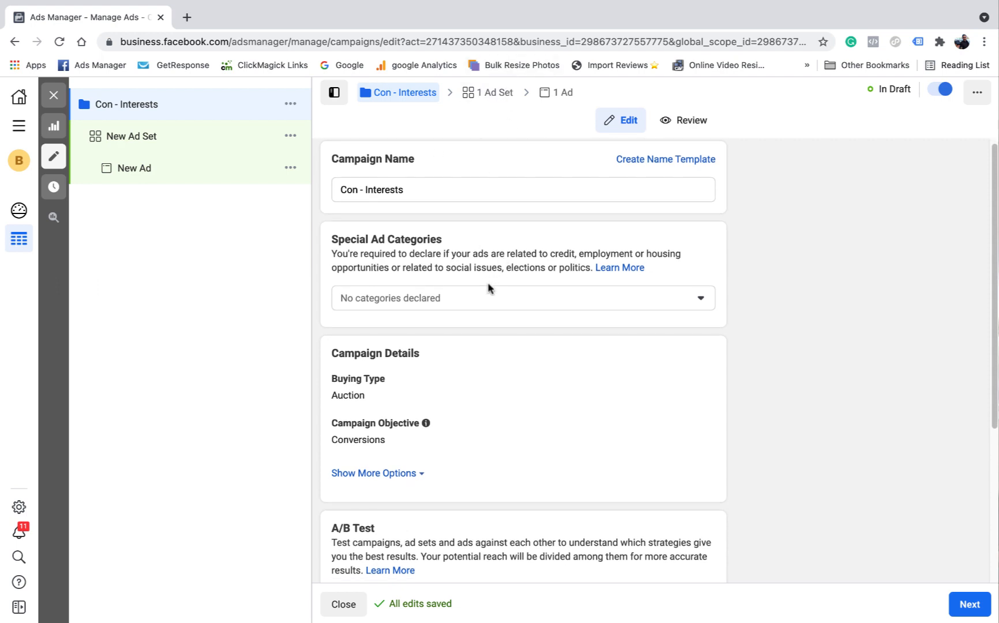
# Step: Continue to the campaign's ad set and rename it as "Con - Interests -"
pyautogui.scroll(-3, 489, 284)
pyautogui.scroll(-2, 488, 287)
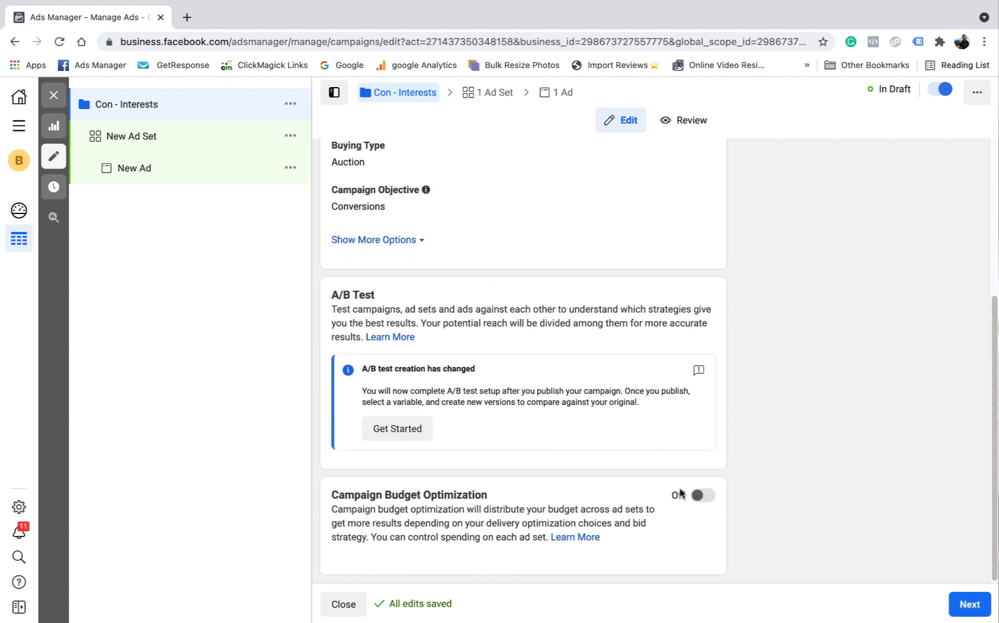
pyautogui.click(965, 603)
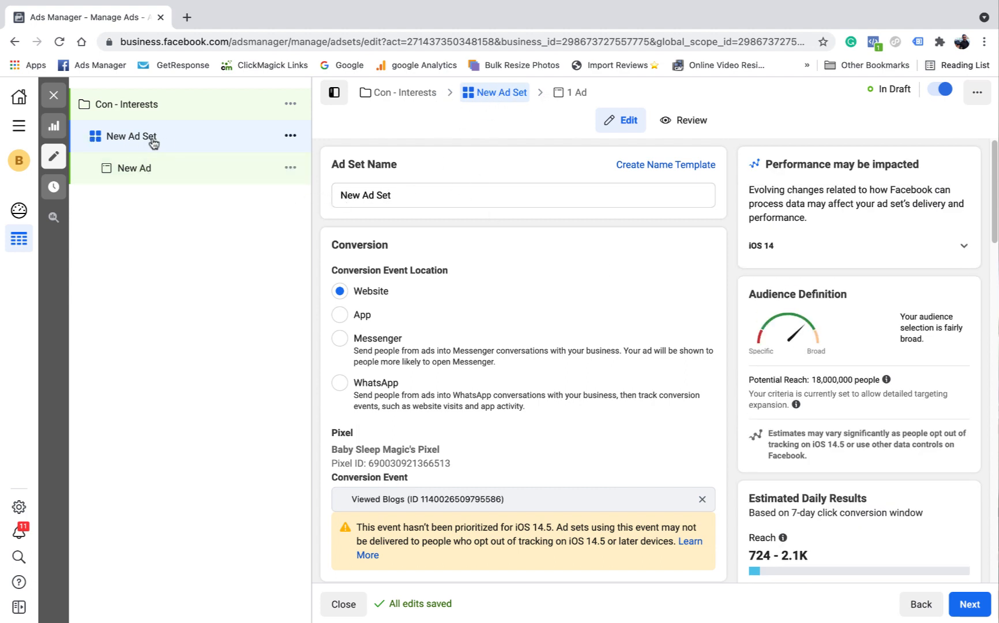
pyautogui.moveTo(405, 198); pyautogui.dragTo(303, 198)
pyautogui.write('C')
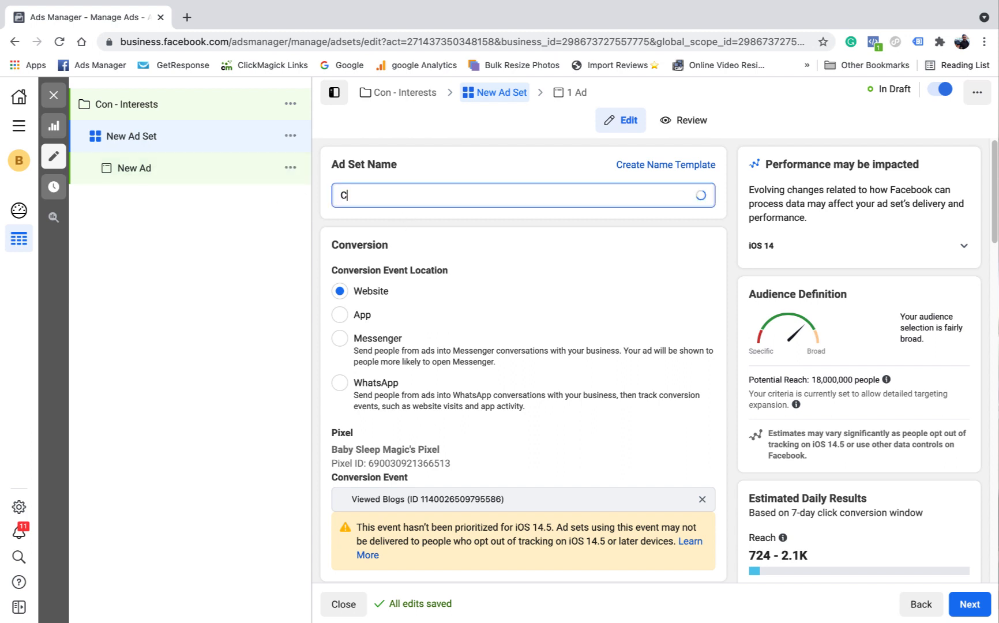
pyautogui.write('on - ')
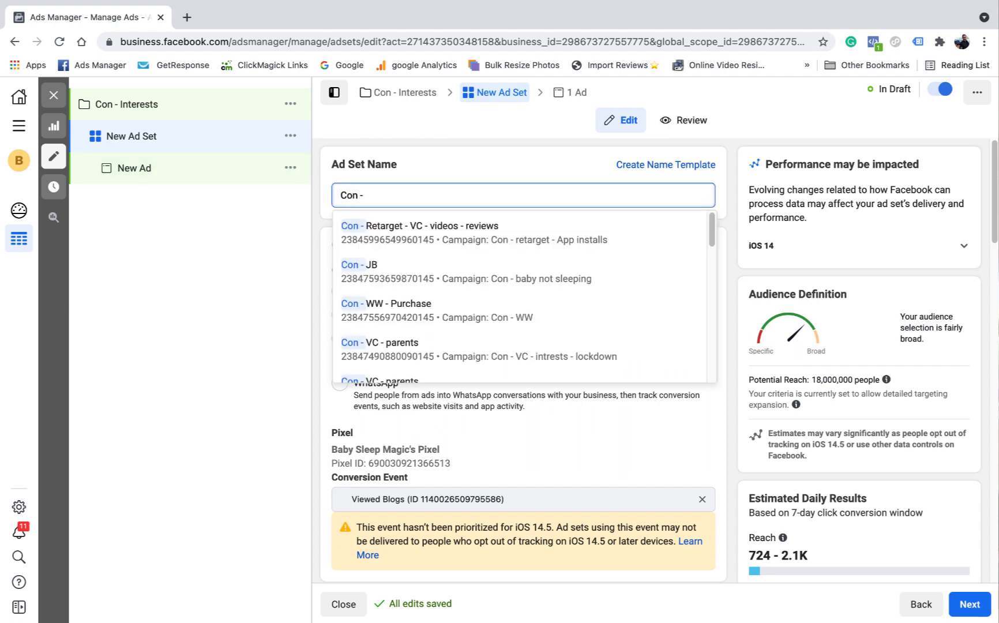
pyautogui.write('Interests')
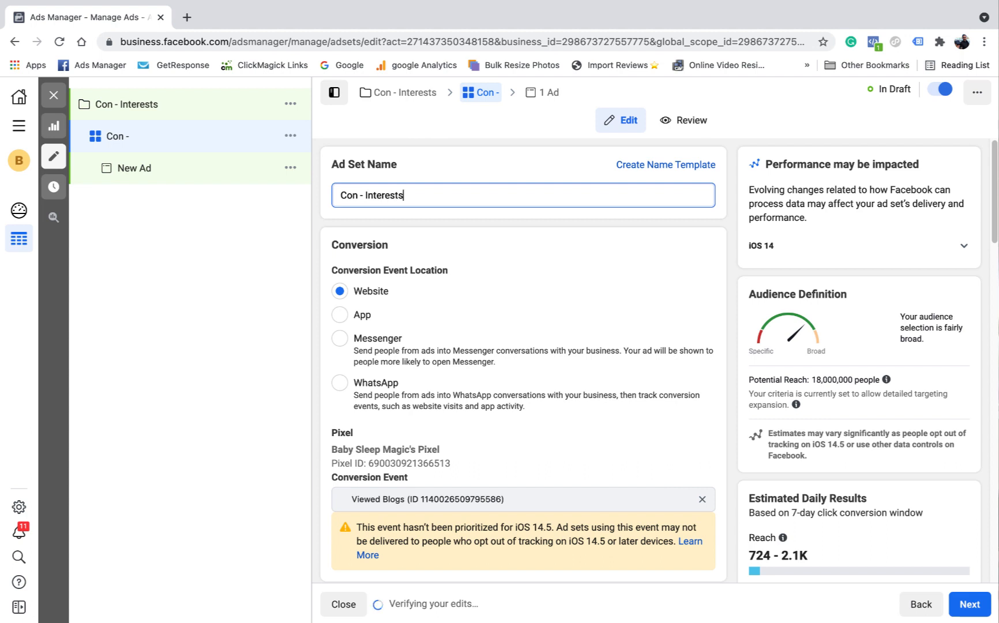
pyautogui.write(' -')
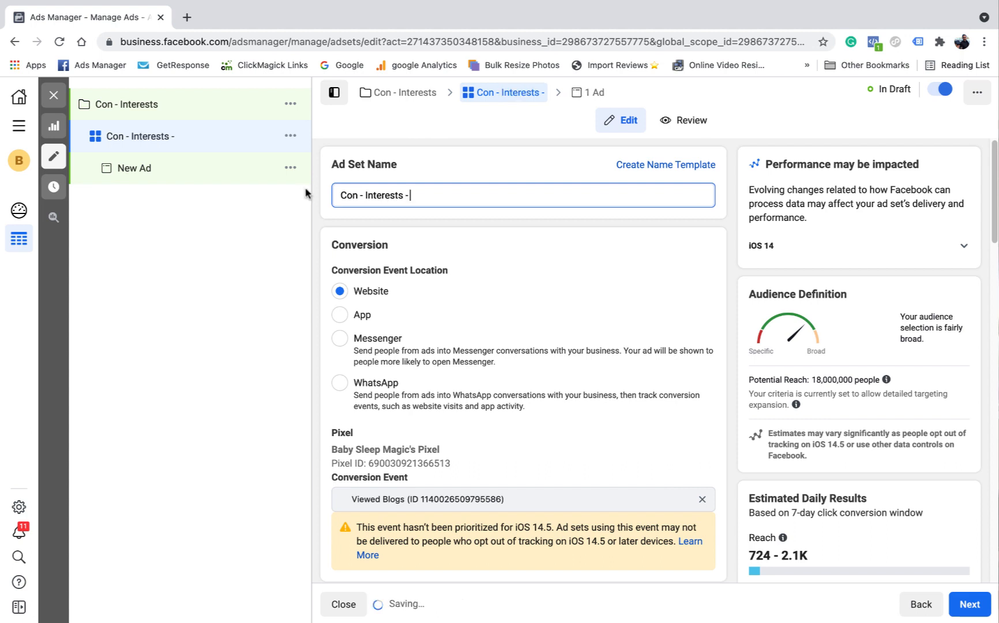
pyautogui.click(453, 173)
# Step: Replace the ad set's Viewed Blogs conversion event with Purchase
pyautogui.scroll(-1, 552, 275)
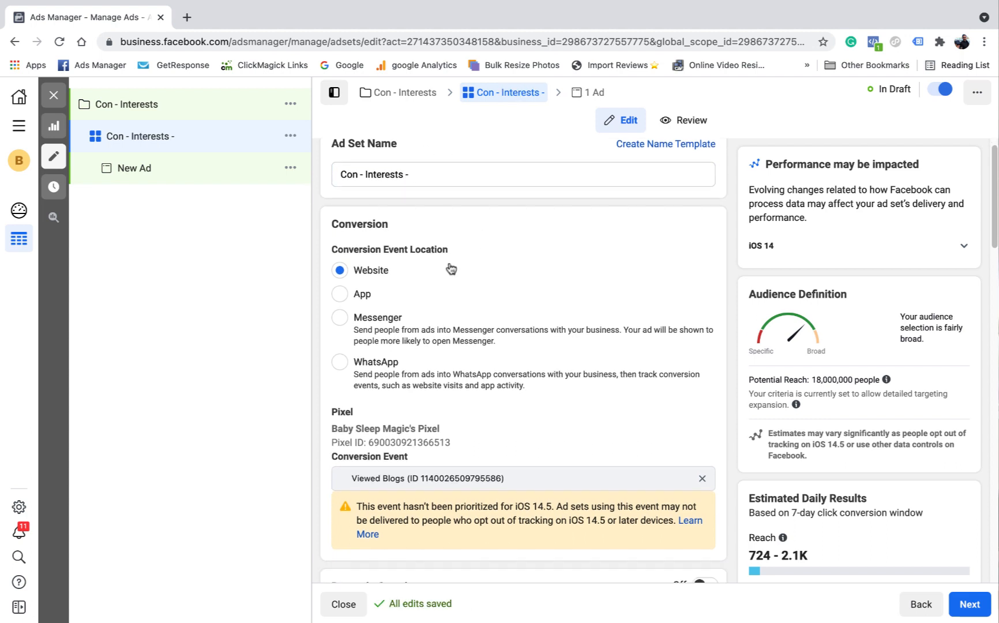
pyautogui.click(702, 480)
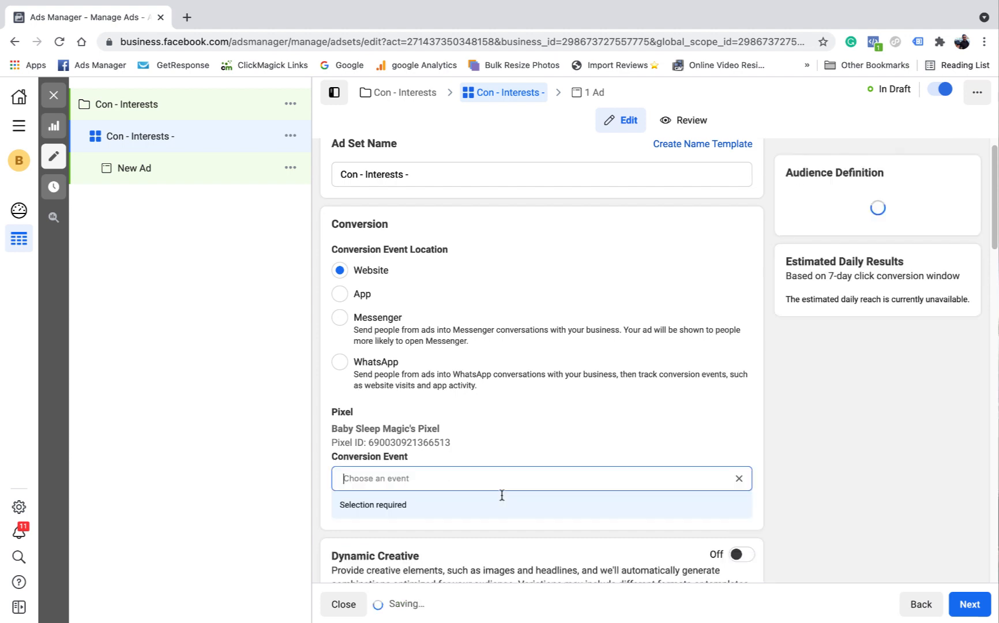
pyautogui.click(452, 480)
pyautogui.write('pur')
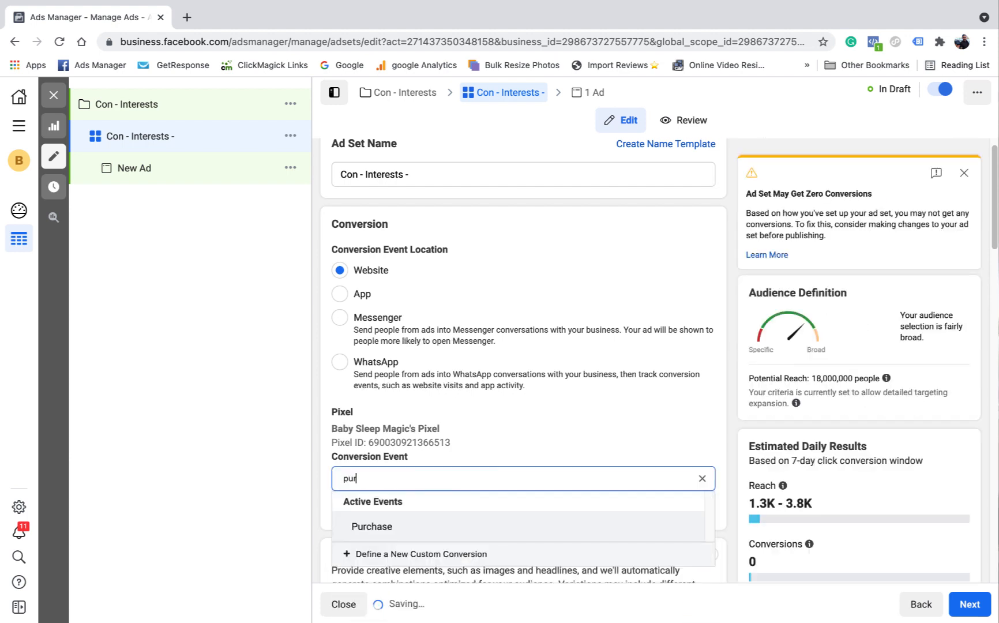
pyautogui.click(385, 526)
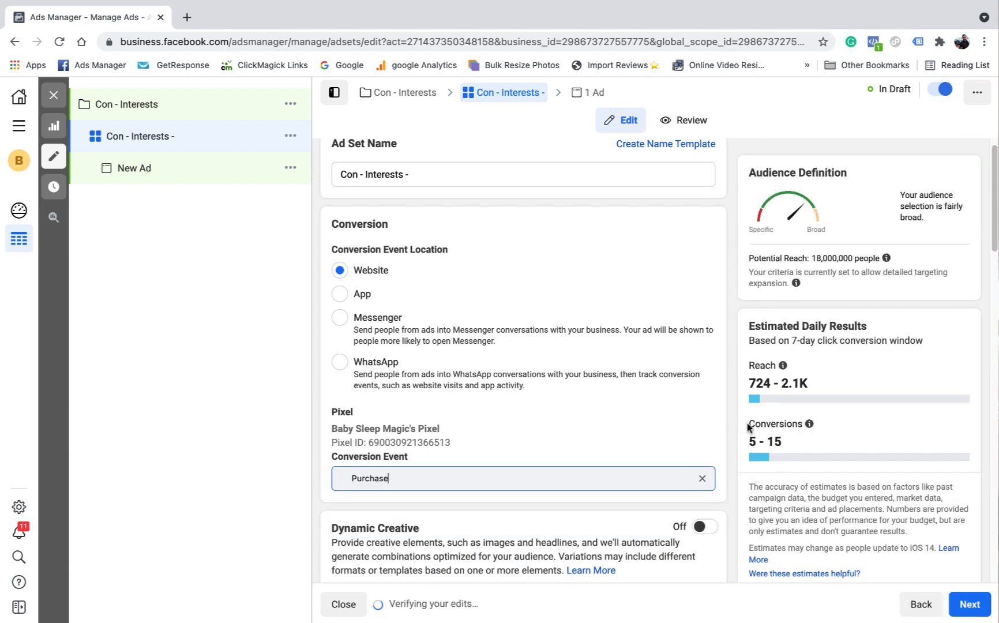
# Step: Set the ad set's schedule to start on Aug 29, 2021
pyautogui.scroll(-2, 717, 379)
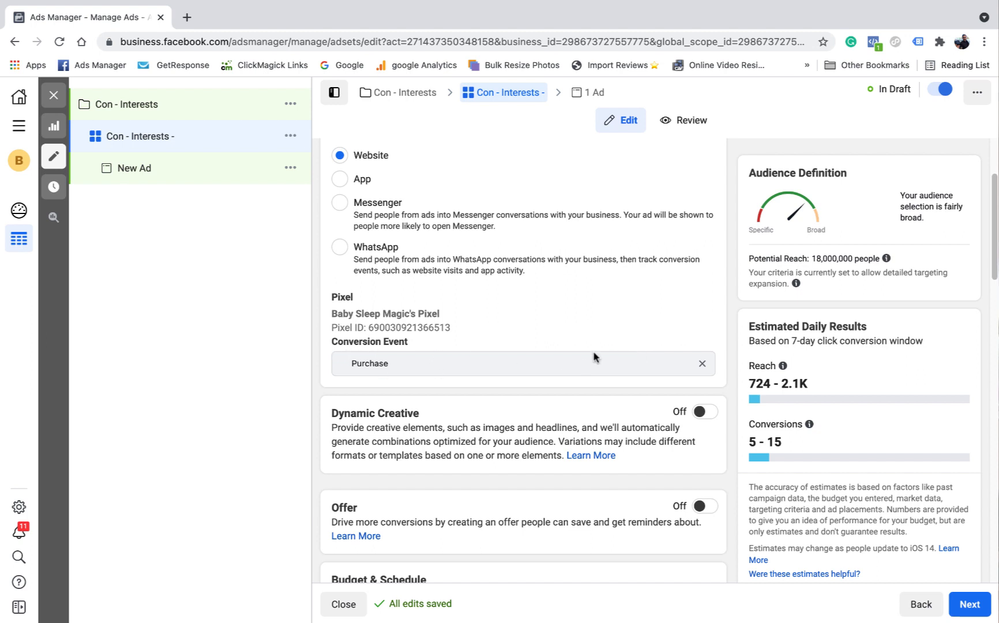
pyautogui.scroll(-3, 589, 346)
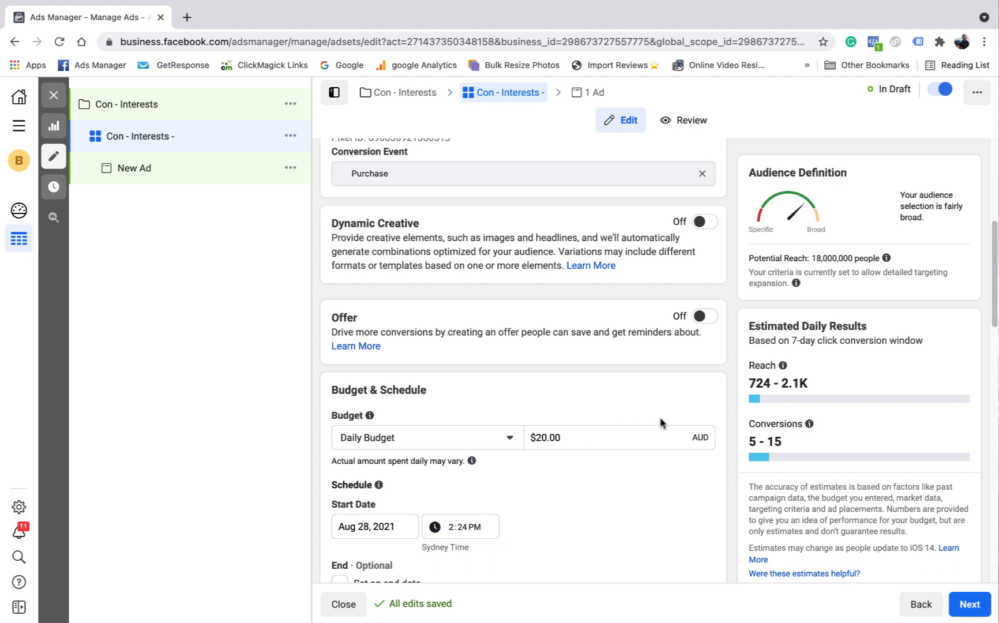
pyautogui.scroll(-1, 608, 346)
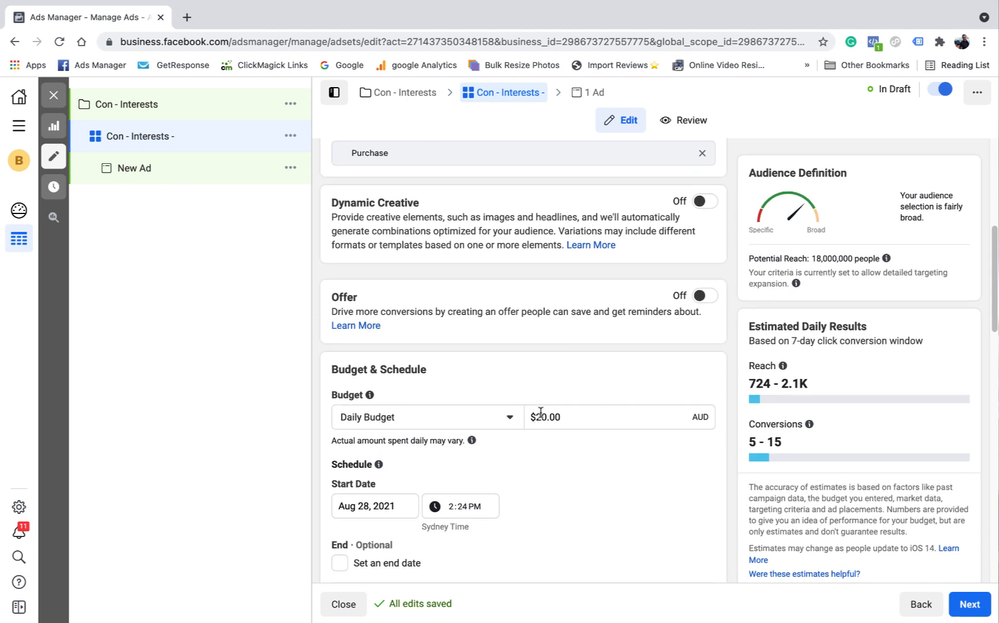
pyautogui.scroll(-3, 566, 412)
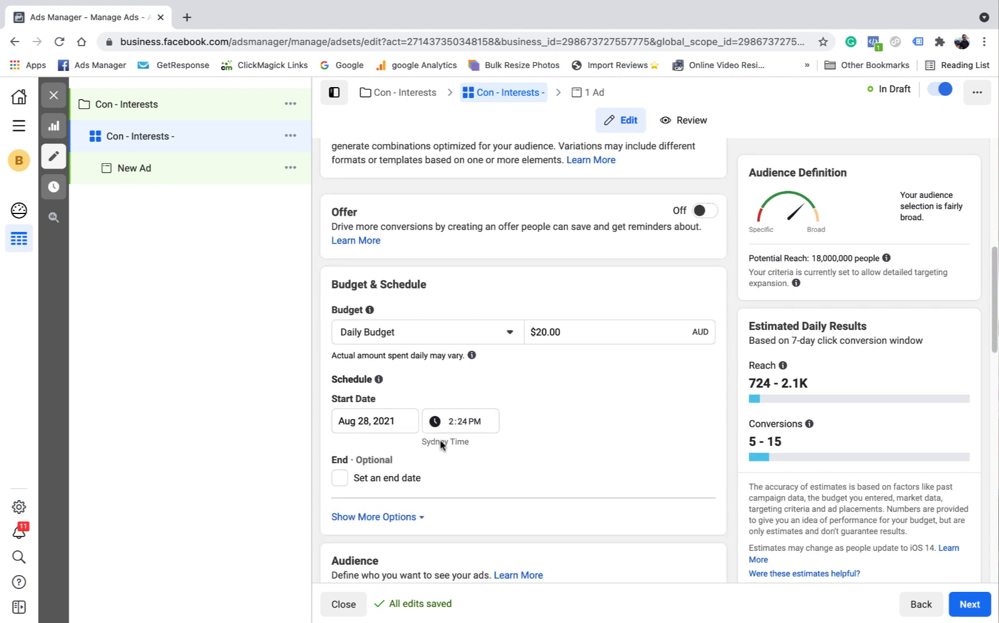
pyautogui.click(365, 419)
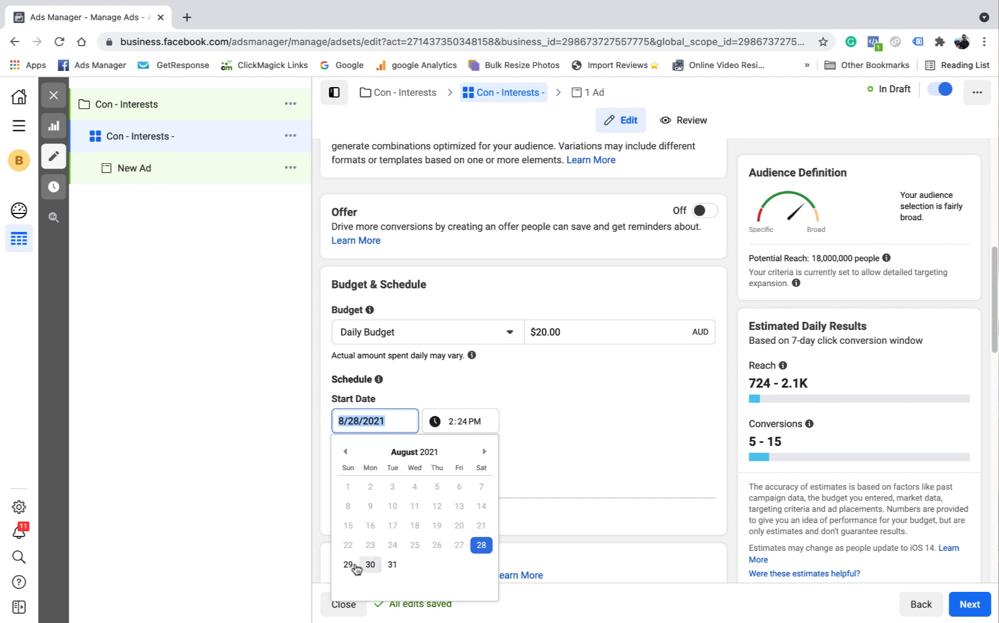
pyautogui.click(349, 564)
# Step: Set the ad set's start time to 4:00 AM
pyautogui.click(451, 424)
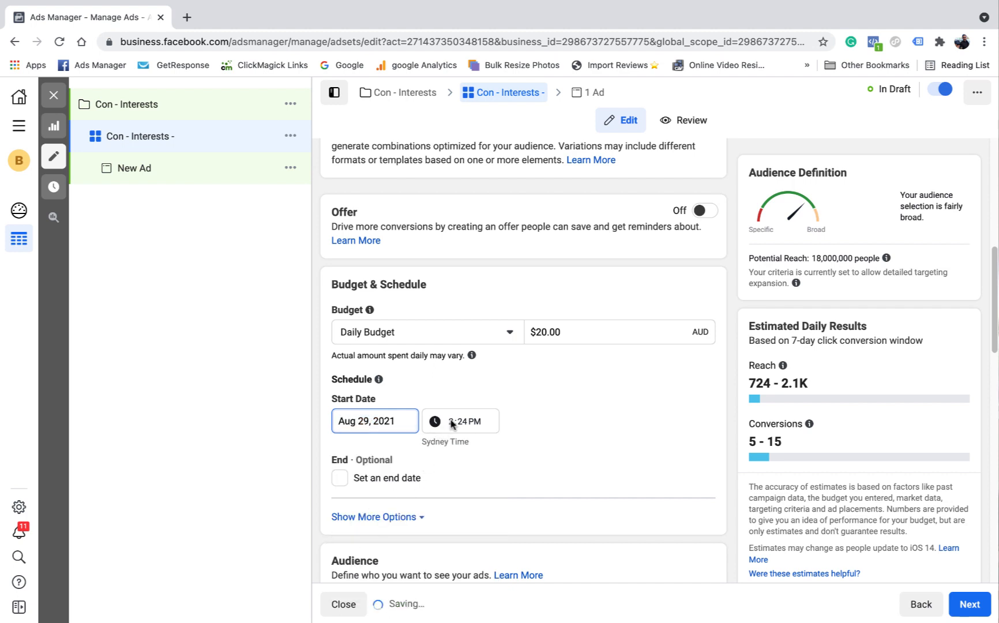
pyautogui.write('4')
pyautogui.click(463, 422)
pyautogui.write('00')
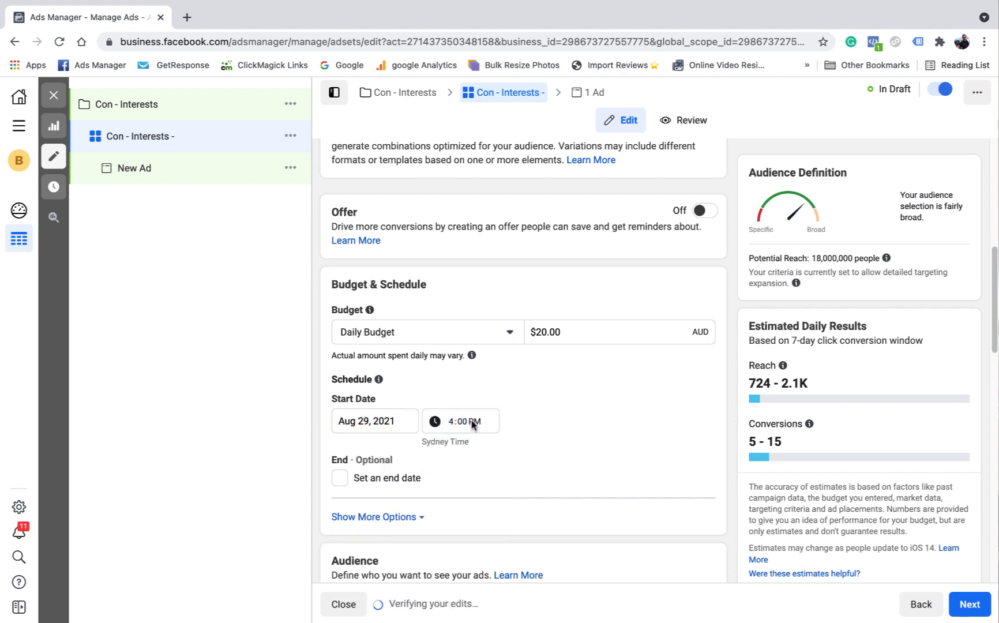
pyautogui.click(472, 422)
pyautogui.write('a')
pyautogui.click(564, 430)
# Step: Check the ad set's additional scheduling options and collapse them again
pyautogui.scroll(-3, 433, 424)
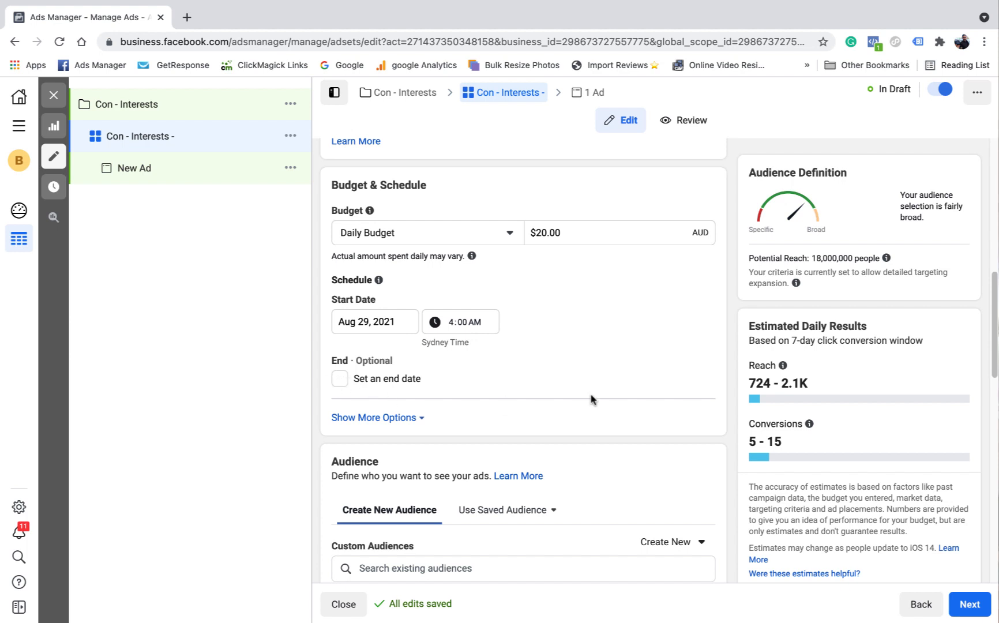
pyautogui.scroll(-1, 461, 395)
pyautogui.click(352, 393)
pyautogui.scroll(-3, 351, 284)
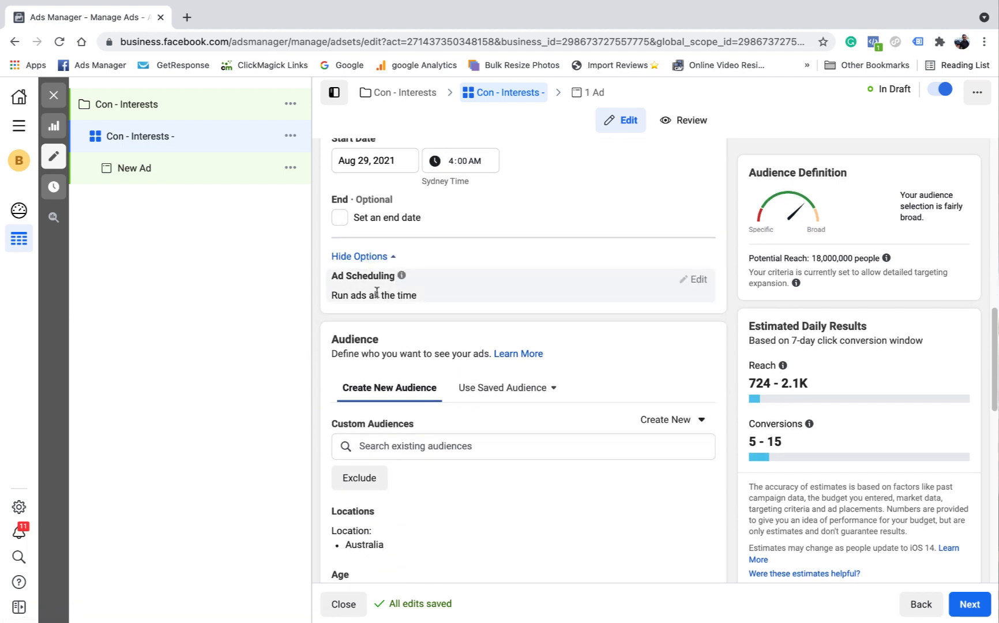
pyautogui.click(392, 257)
# Step: Open the new audience's location and age settings for editing
pyautogui.scroll(-1, 564, 285)
pyautogui.scroll(-2, 634, 340)
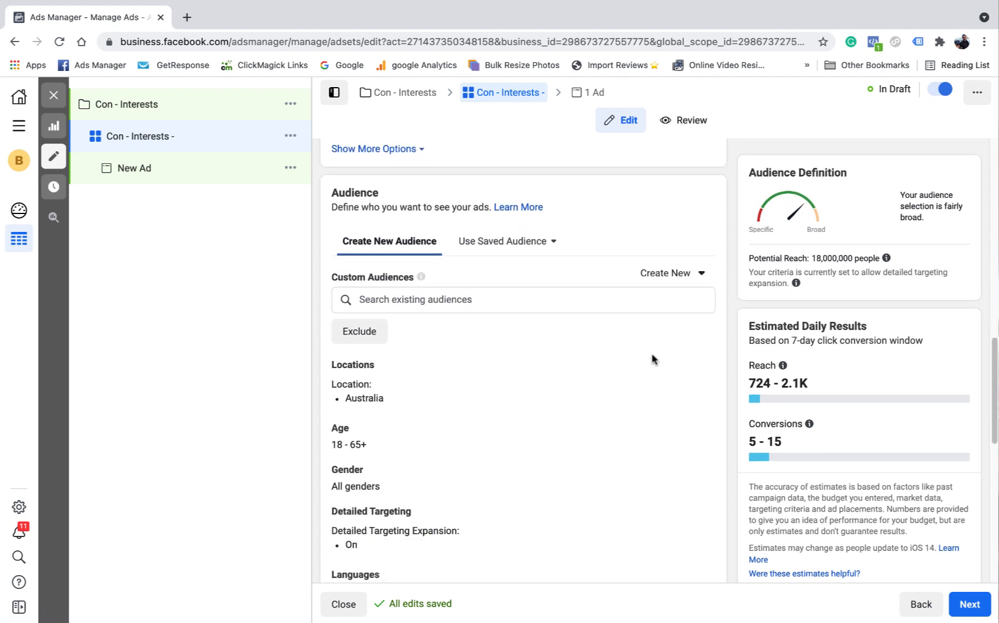
pyautogui.moveTo(421, 247)
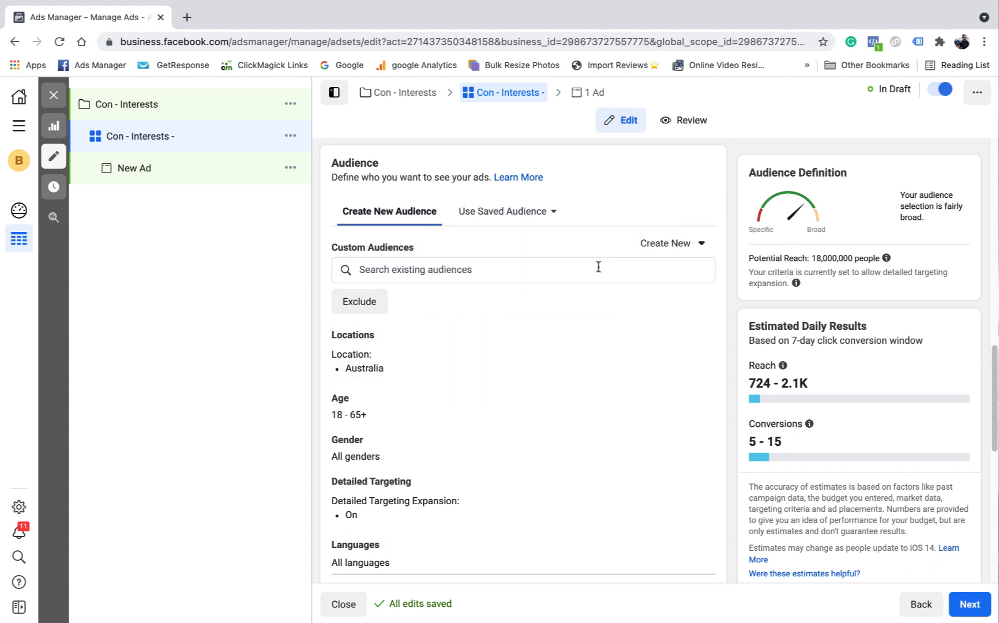
pyautogui.scroll(-1, 598, 265)
pyautogui.moveTo(452, 208)
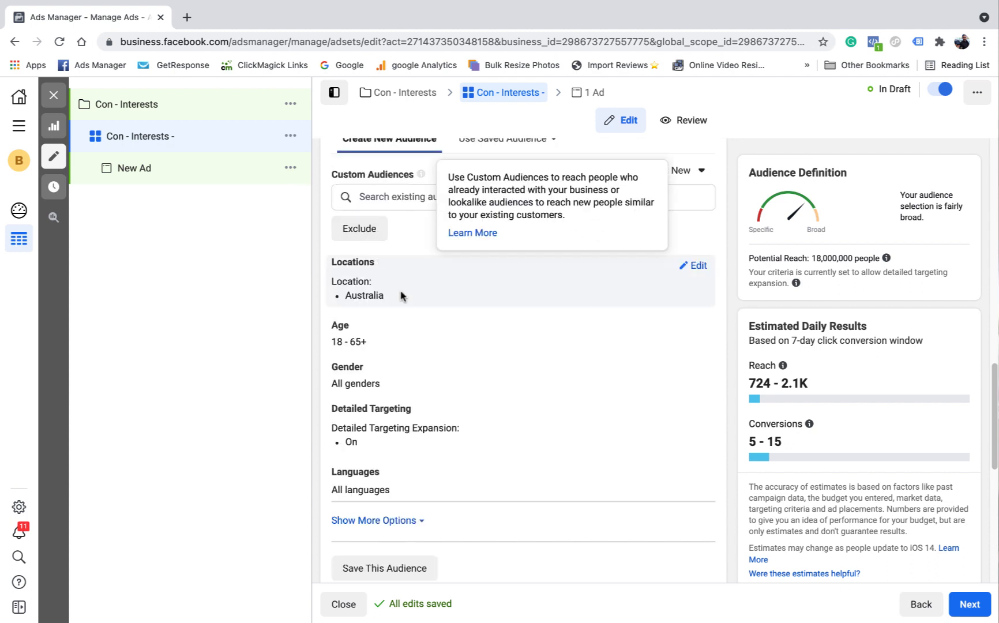
pyautogui.click(698, 266)
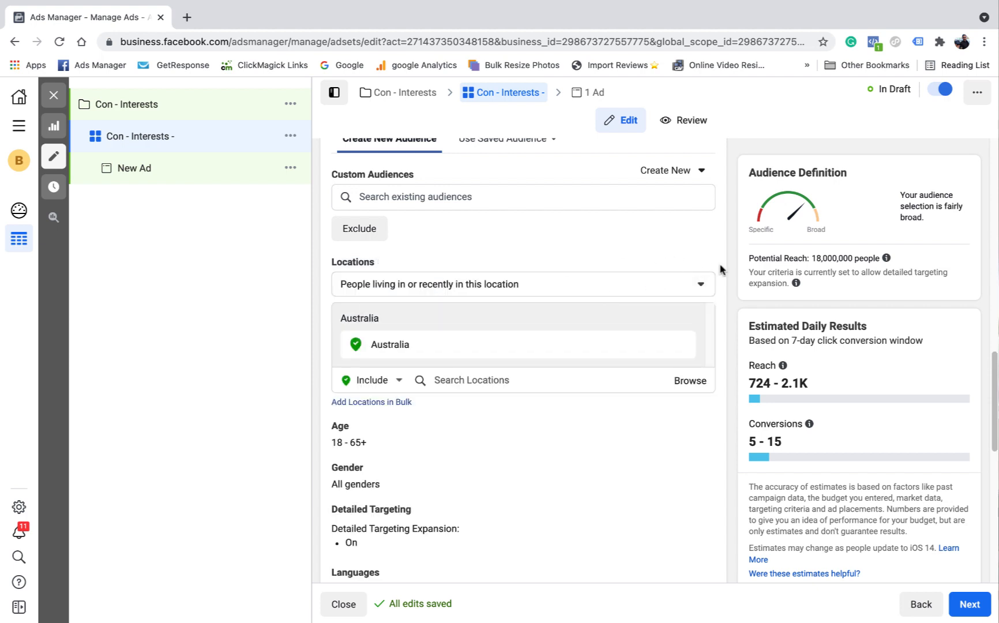
pyautogui.scroll(-1, 722, 271)
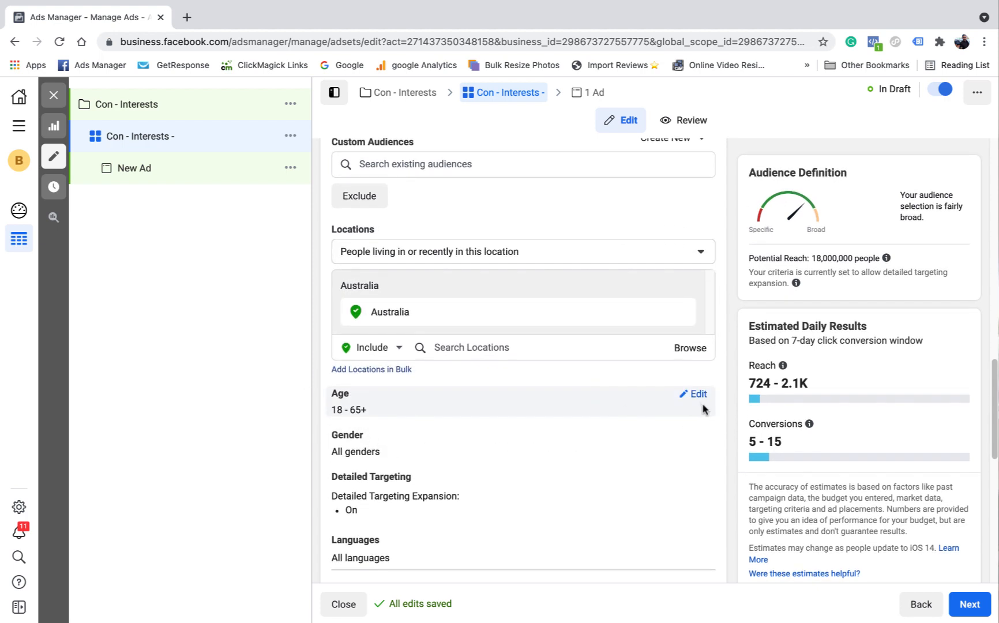
pyautogui.click(696, 395)
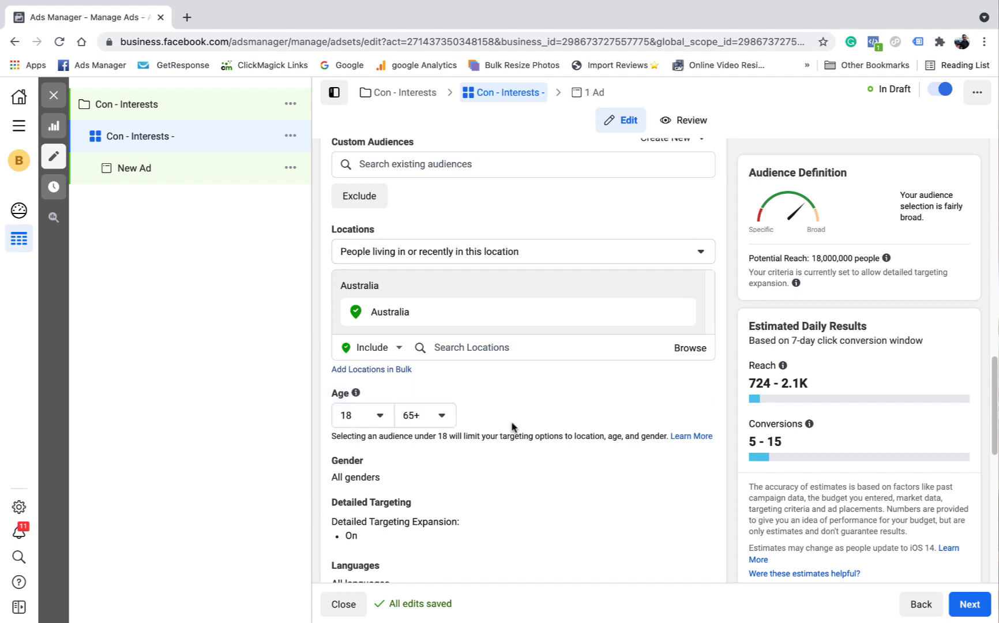
# Step: Look through the available choices for the audience's maximum age and close them without changing the selection
pyautogui.click(441, 415)
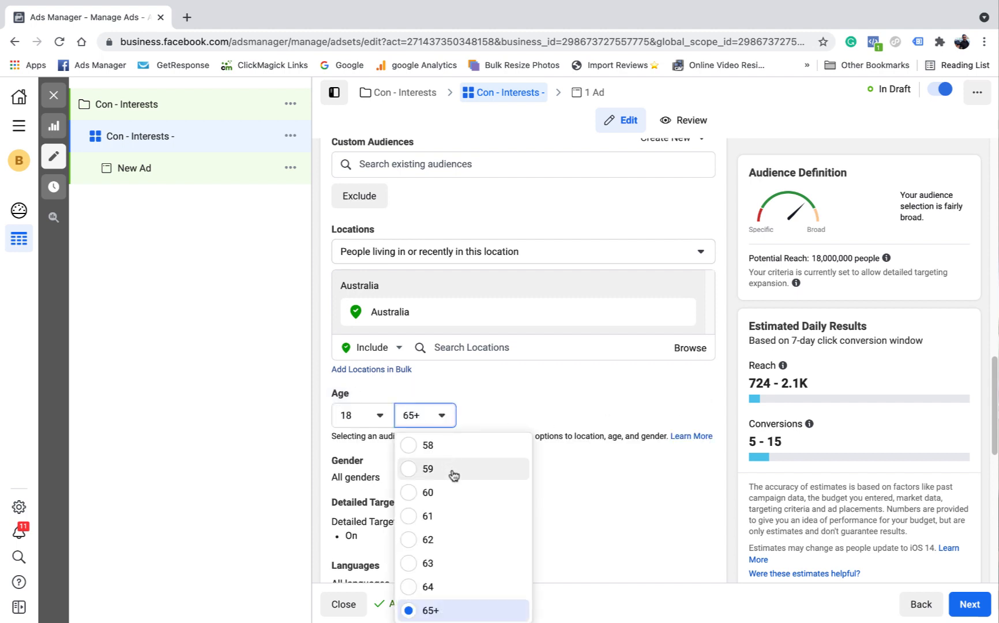
pyautogui.scroll(1, 460, 522)
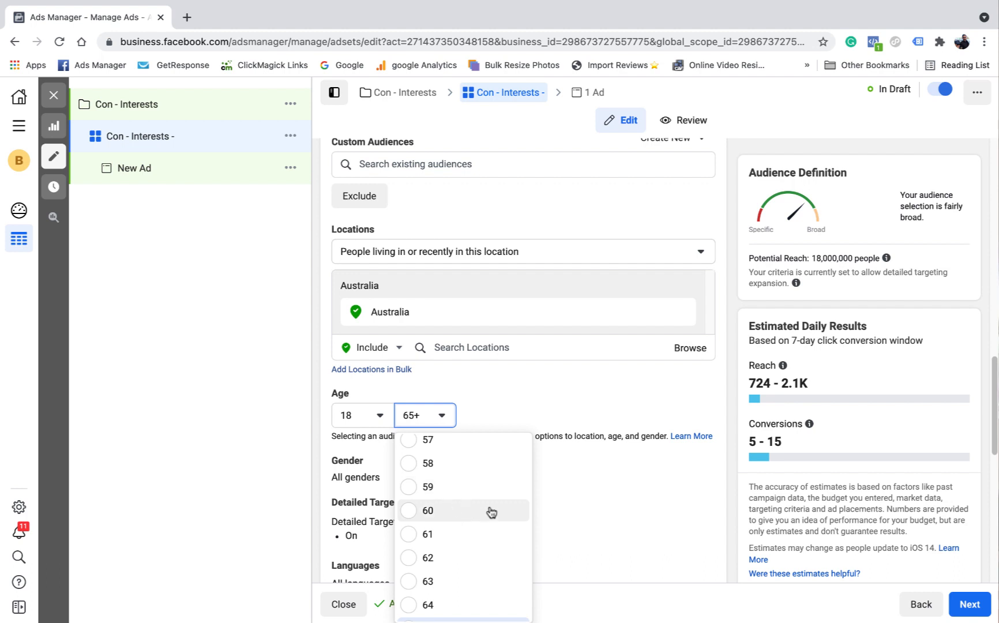
pyautogui.scroll(-1, 487, 511)
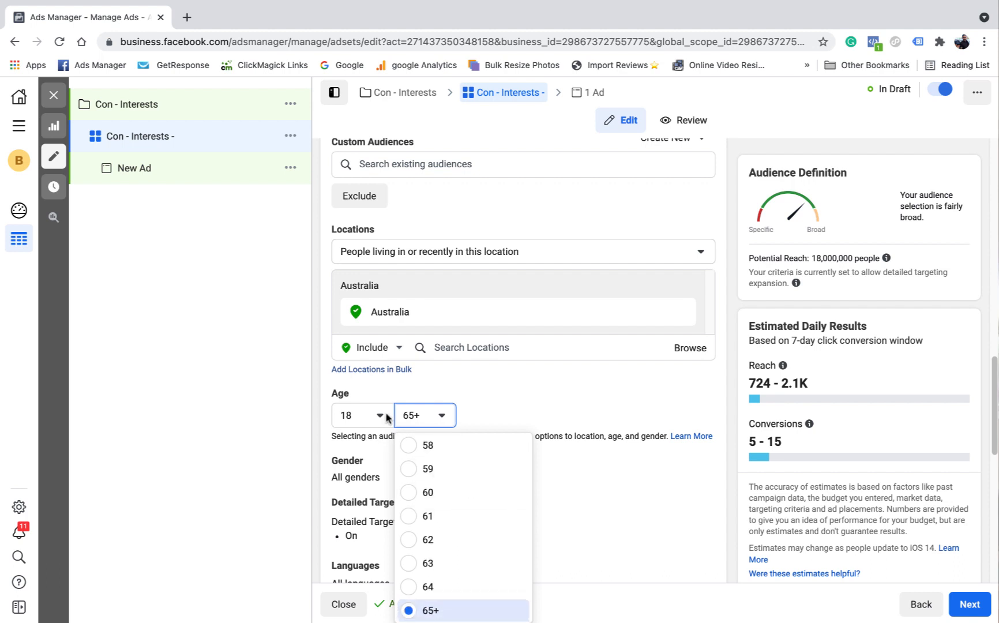
pyautogui.click(450, 425)
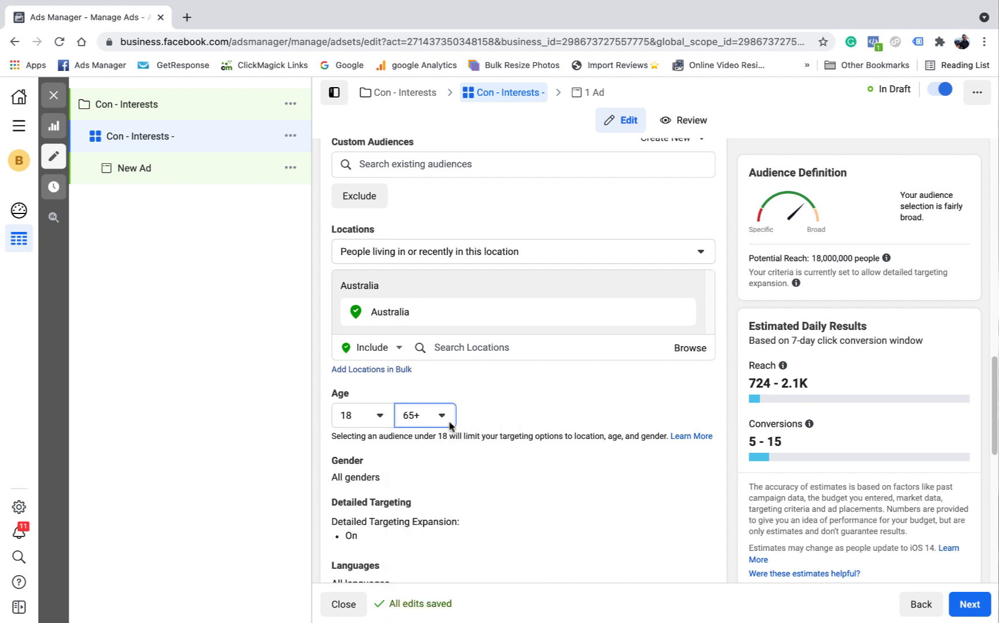
pyautogui.click(611, 417)
# Step: Open the audience's detailed targeting for editing and disable Detailed Targeting Expansion
pyautogui.scroll(-3, 444, 420)
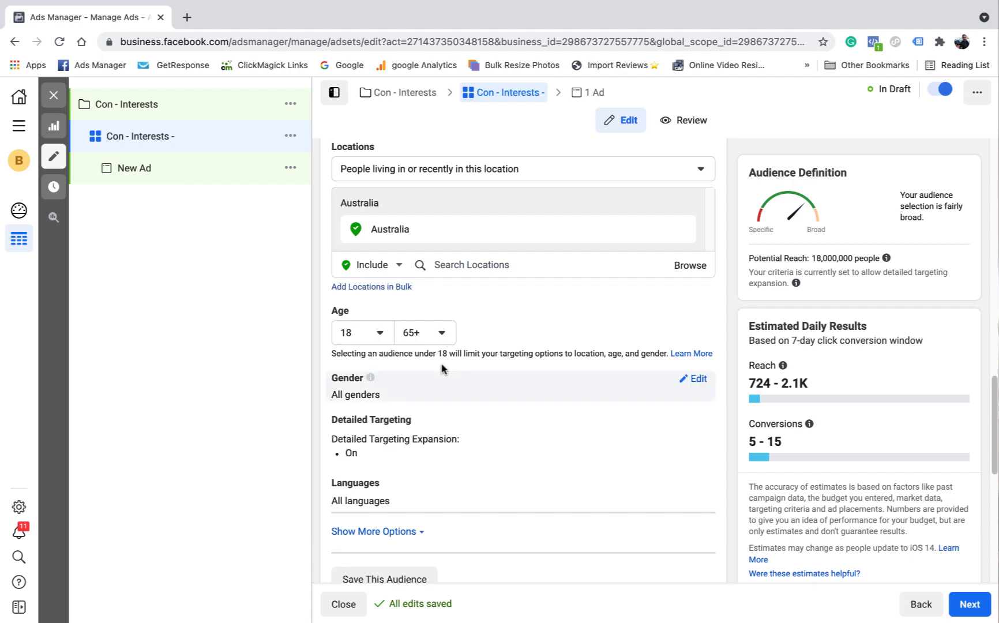
pyautogui.scroll(-1, 500, 420)
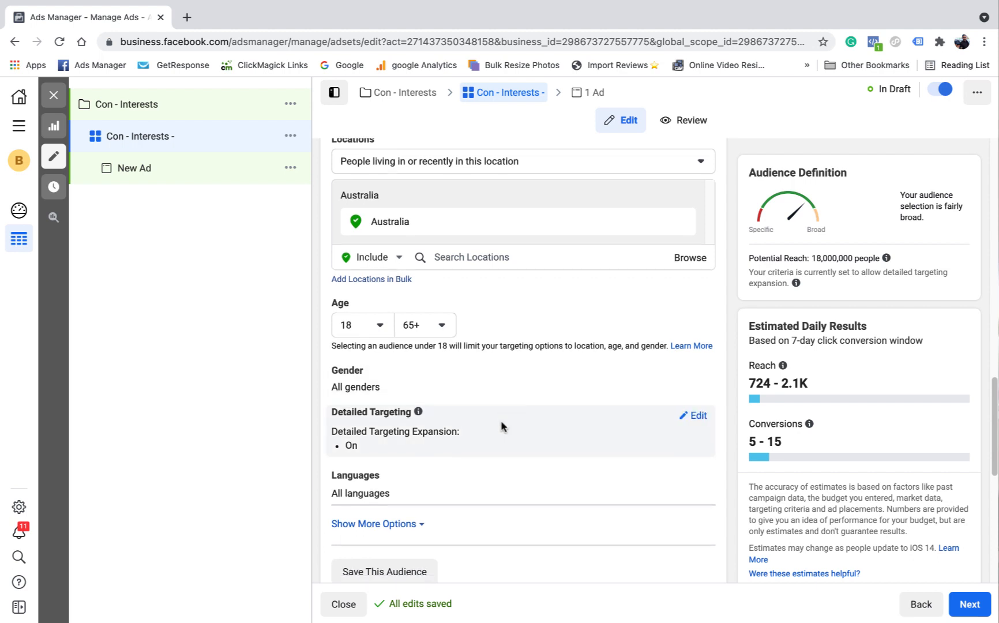
pyautogui.click(698, 400)
pyautogui.scroll(-3, 697, 404)
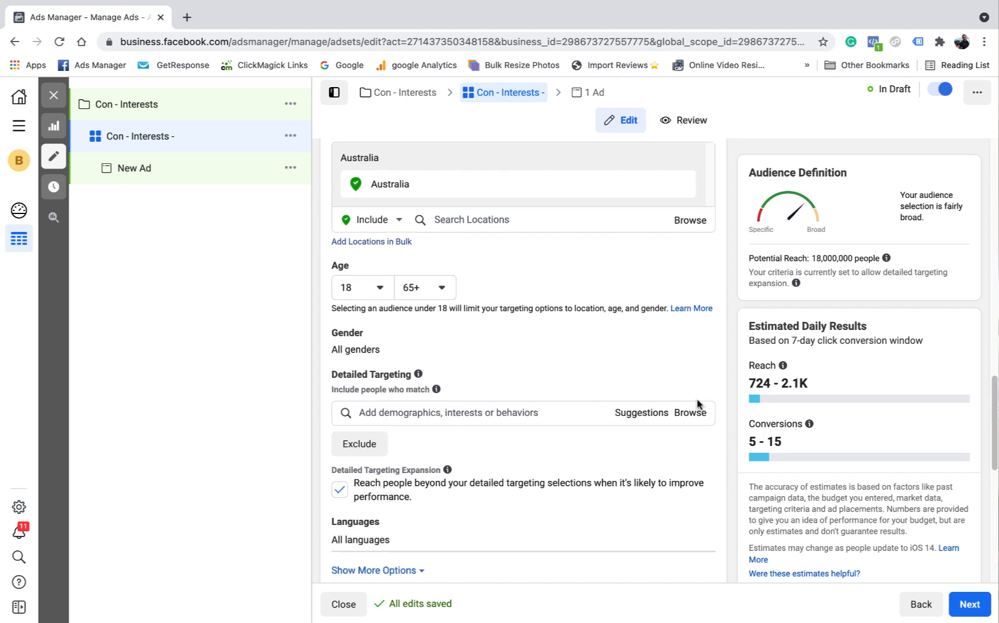
pyautogui.click(348, 431)
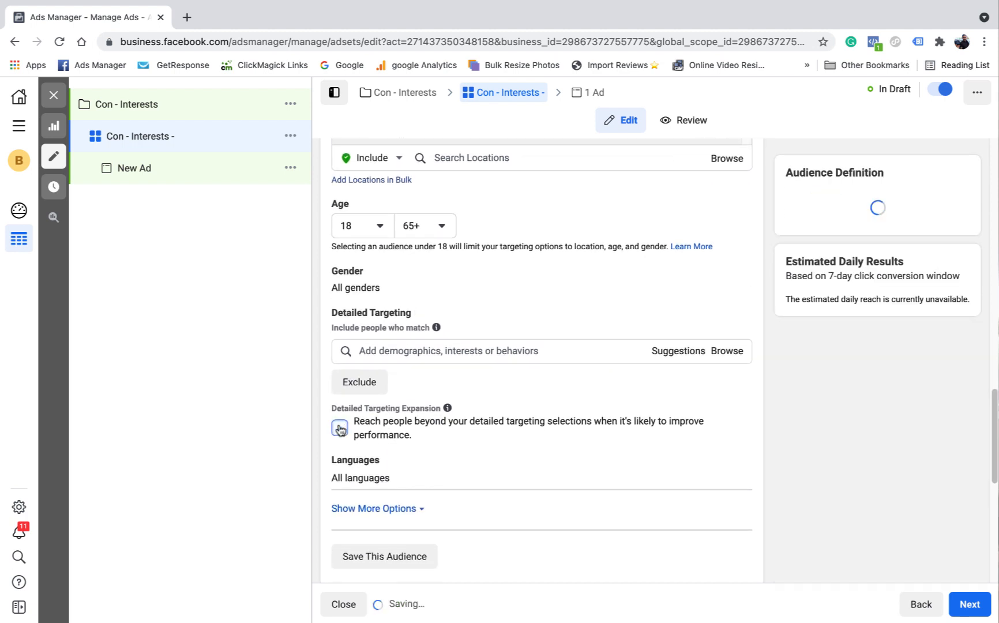
# Step: Search detailed targeting for "parents" and include the Parents (All) demographic
pyautogui.click(415, 349)
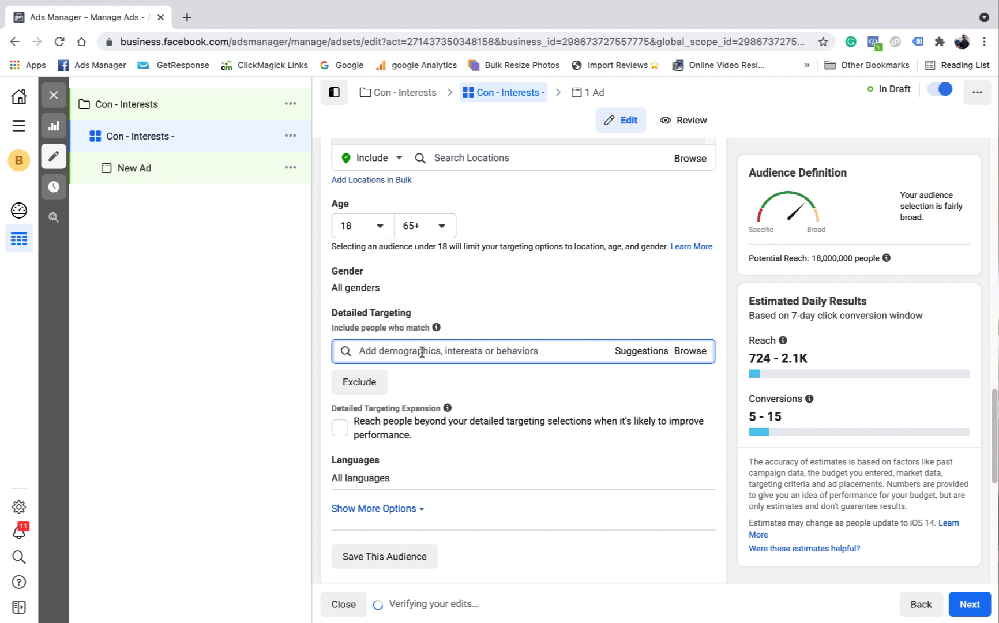
pyautogui.write('parents')
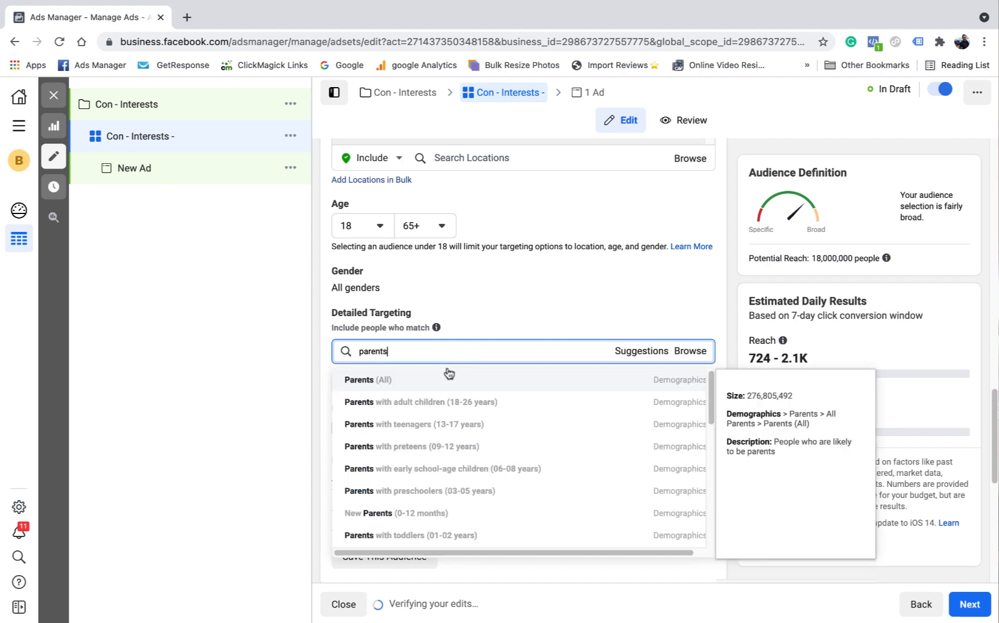
pyautogui.scroll(-2, 415, 427)
pyautogui.scroll(-2, 399, 467)
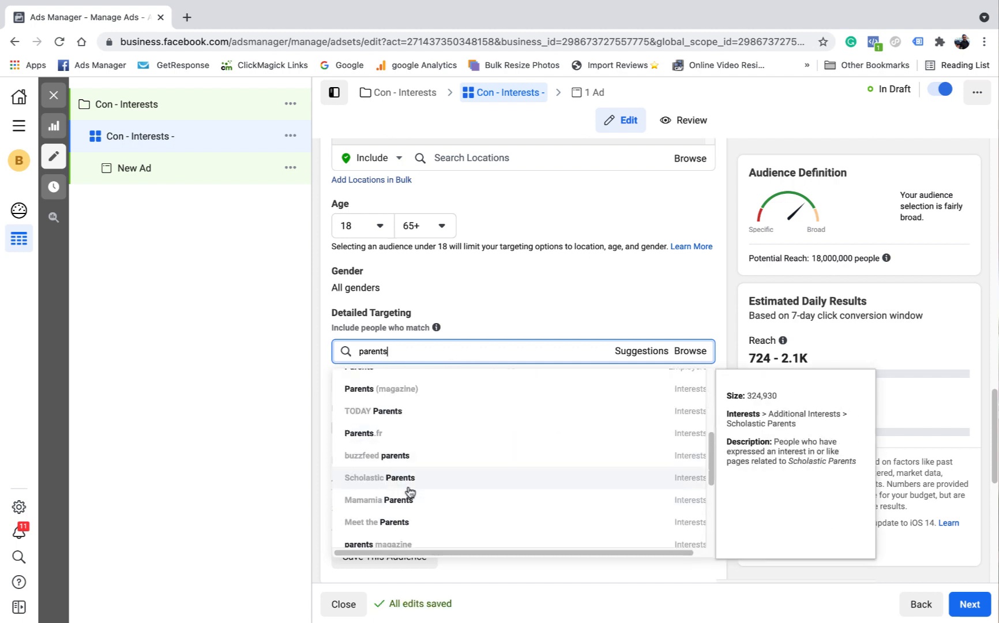
pyautogui.scroll(5, 438, 427)
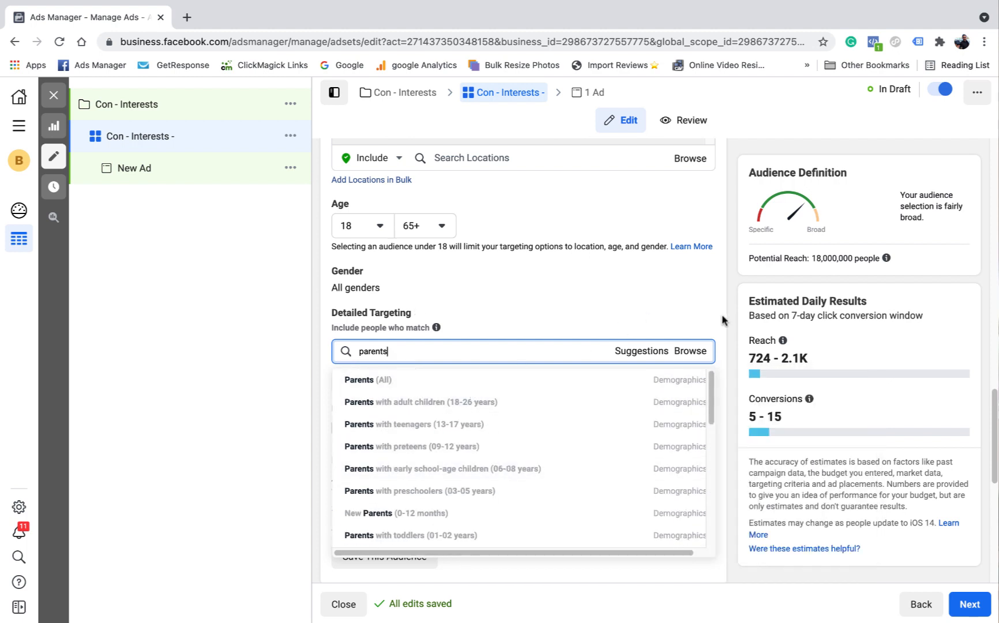
pyautogui.click(400, 380)
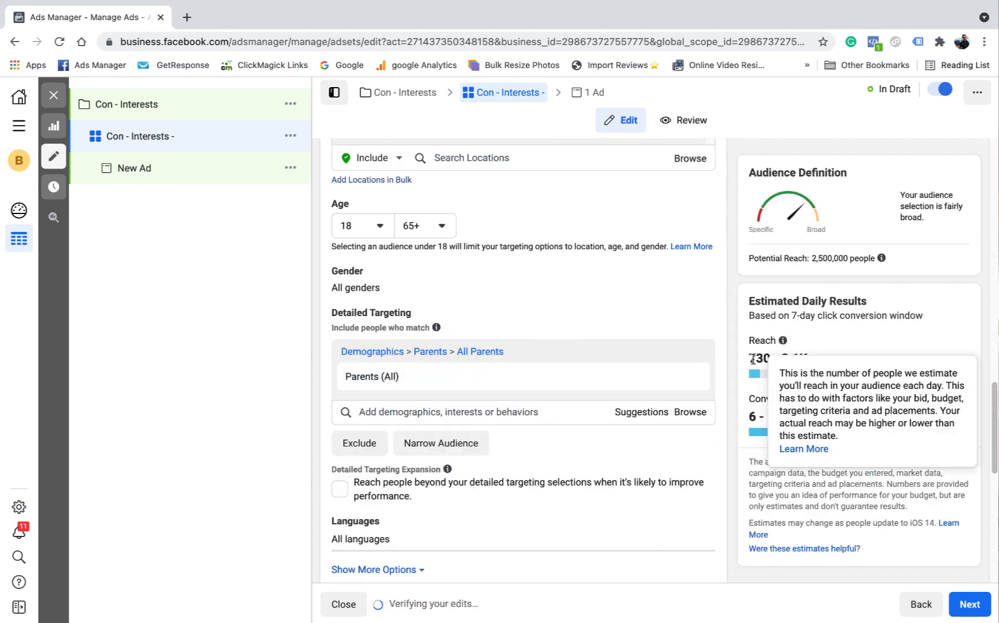
# Step: Add the suggested Family interest and New Parents (0-12 months) demographic to the detailed targeting
pyautogui.scroll(-1, 478, 382)
pyautogui.scroll(-2, 478, 382)
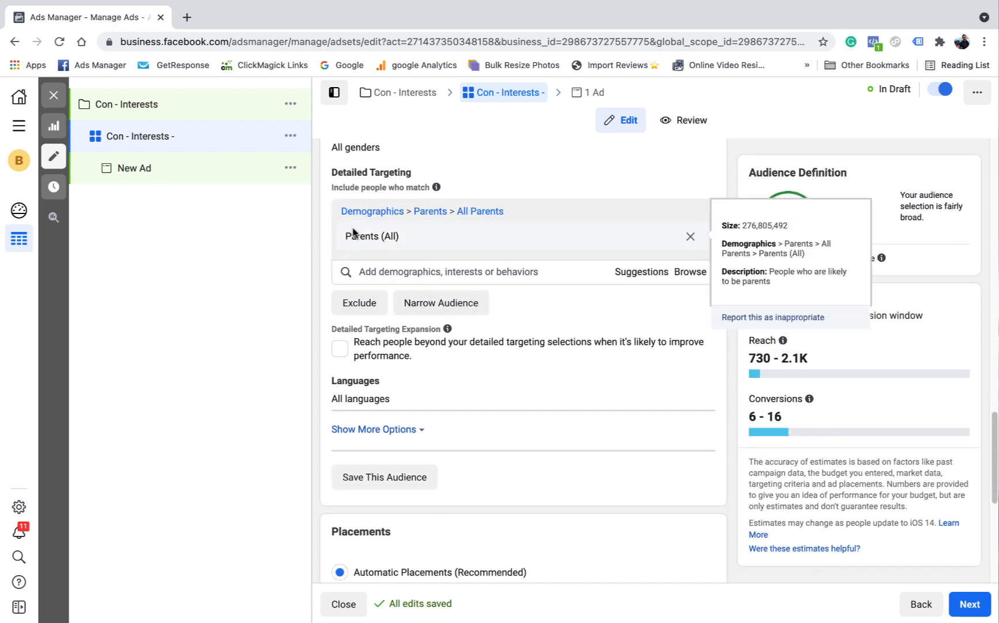
pyautogui.click(641, 271)
pyautogui.moveTo(519, 304)
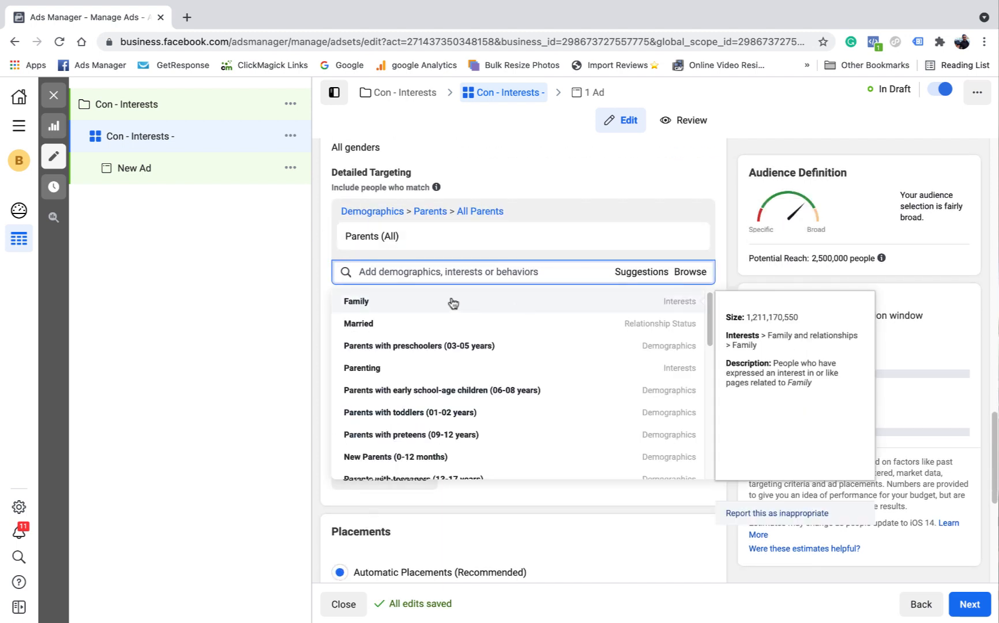
pyautogui.click(378, 304)
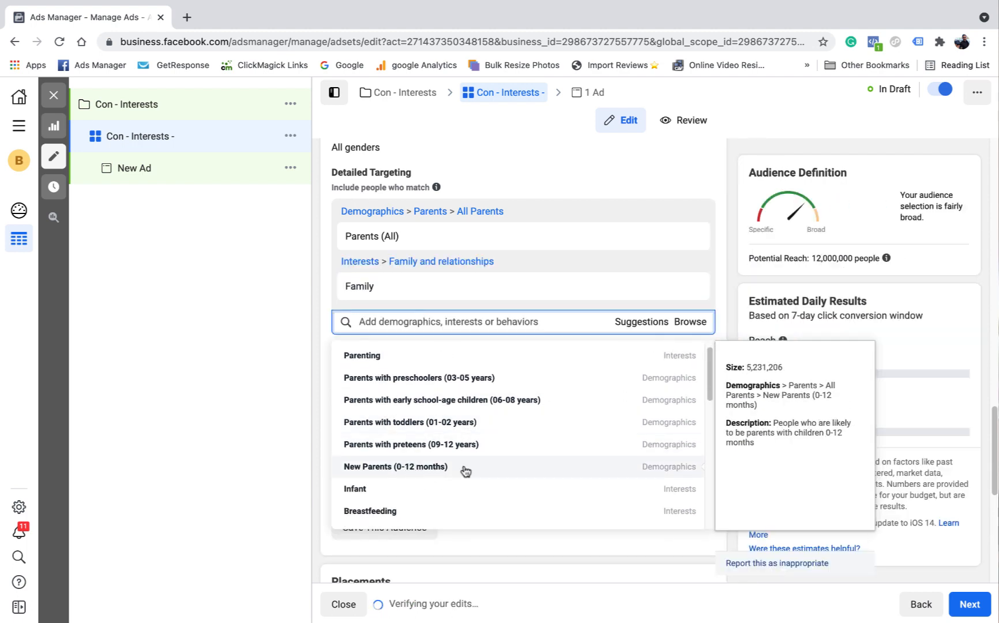
pyautogui.click(423, 468)
pyautogui.click(795, 236)
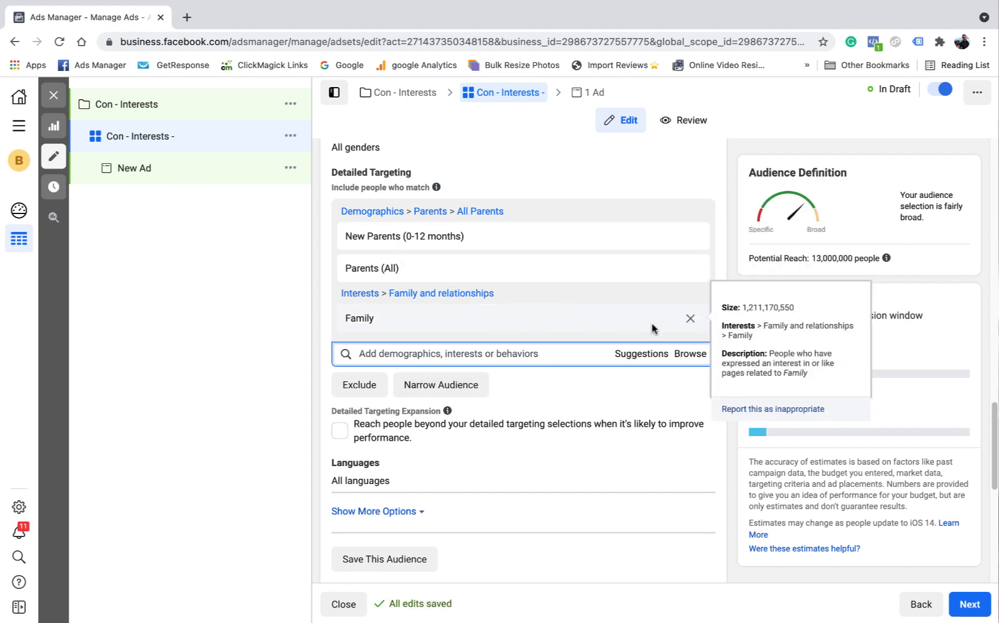
# Step: Remove the Family interest from detailed targeting and add the suggested Parents with toddlers (01-02 years) demographic
pyautogui.click(691, 318)
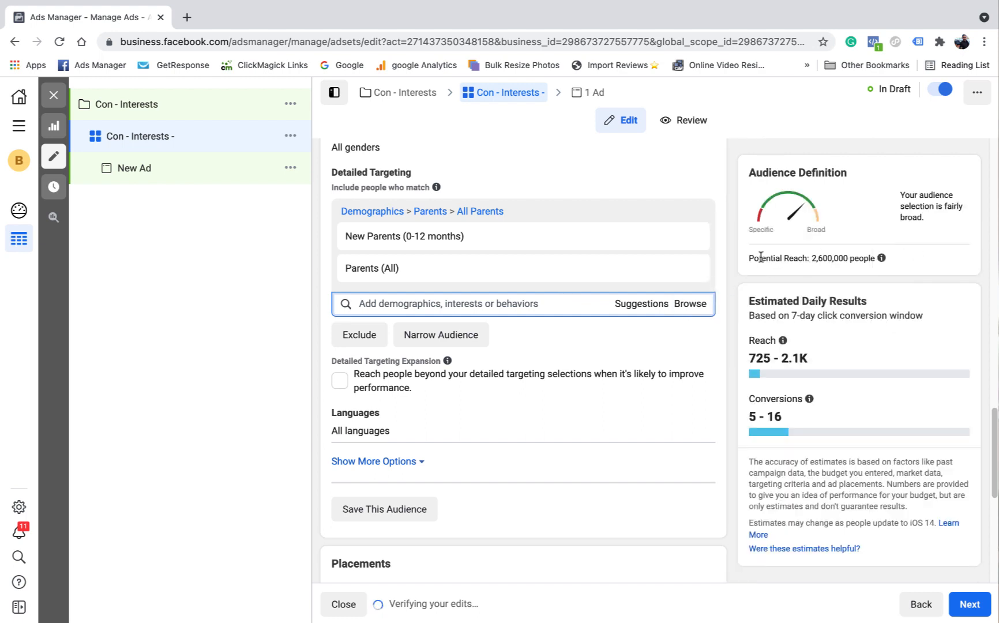
pyautogui.click(641, 309)
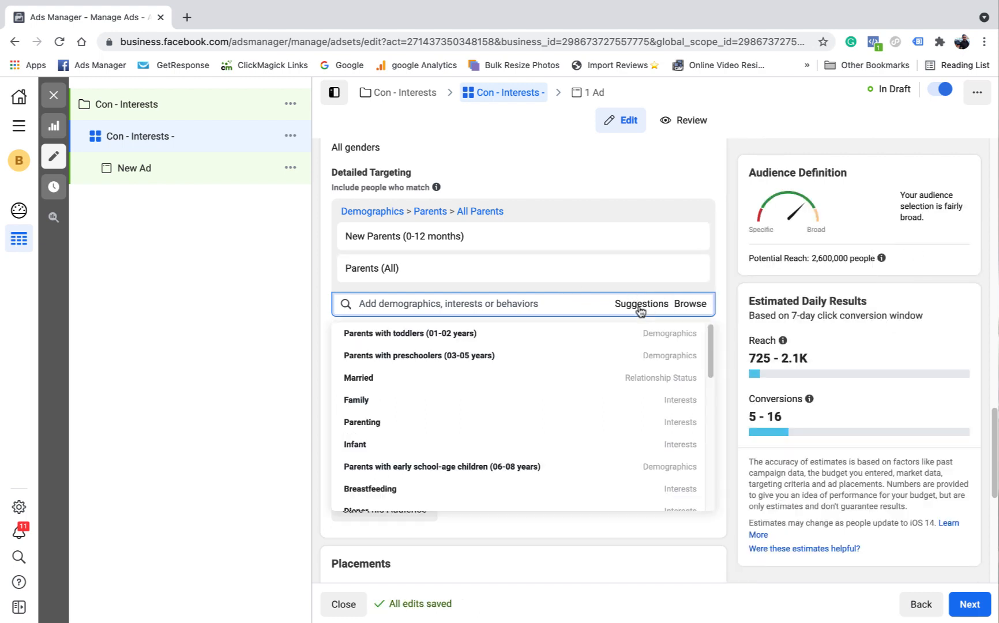
pyautogui.click(452, 334)
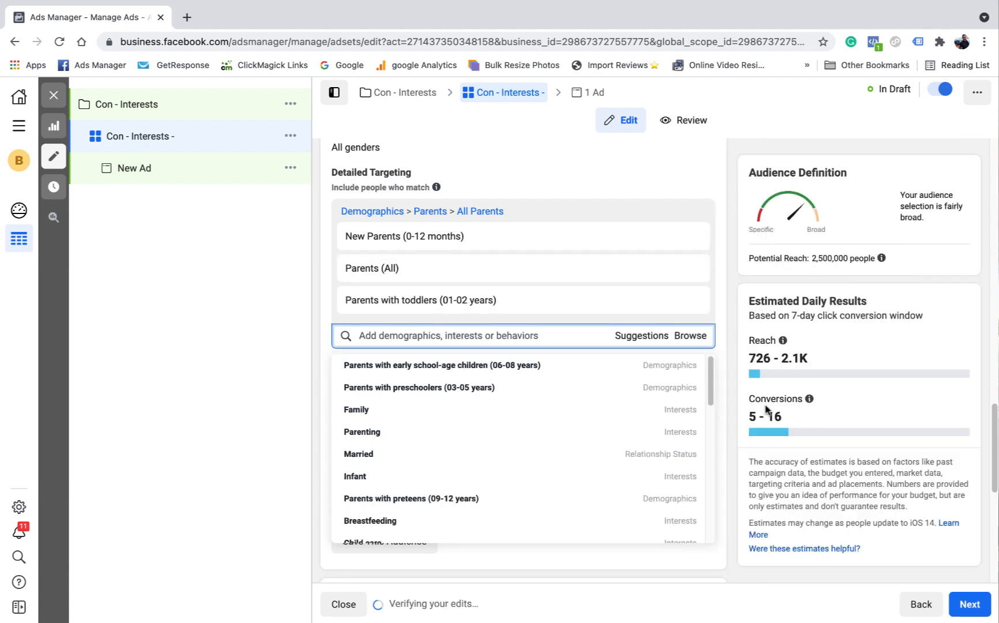
# Step: Close the targeting suggestions and show the audience's additional options to review the Connections setting
pyautogui.click(718, 287)
pyautogui.scroll(-2, 698, 295)
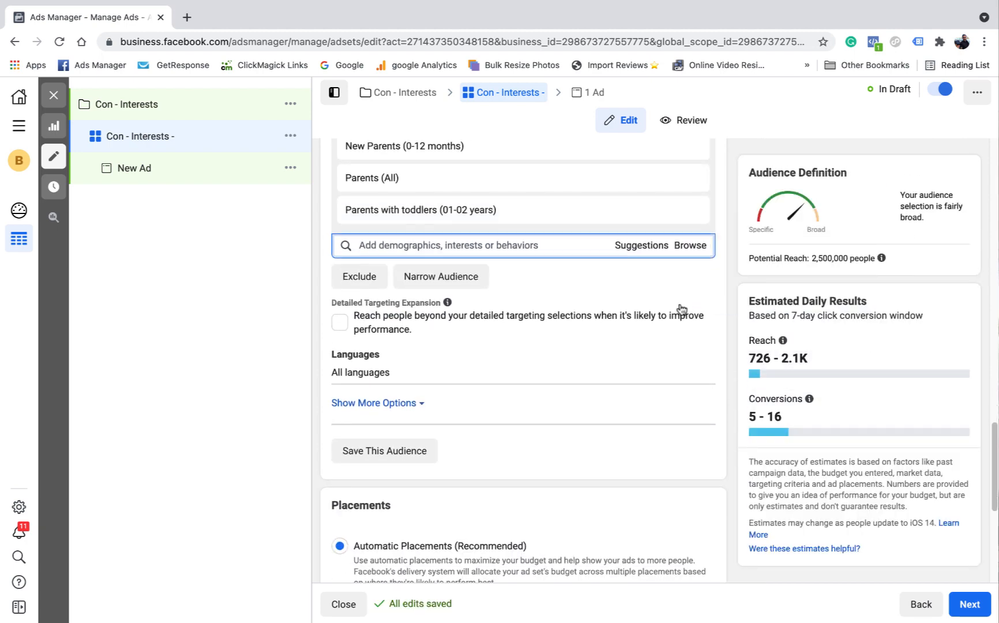
pyautogui.scroll(-1, 680, 248)
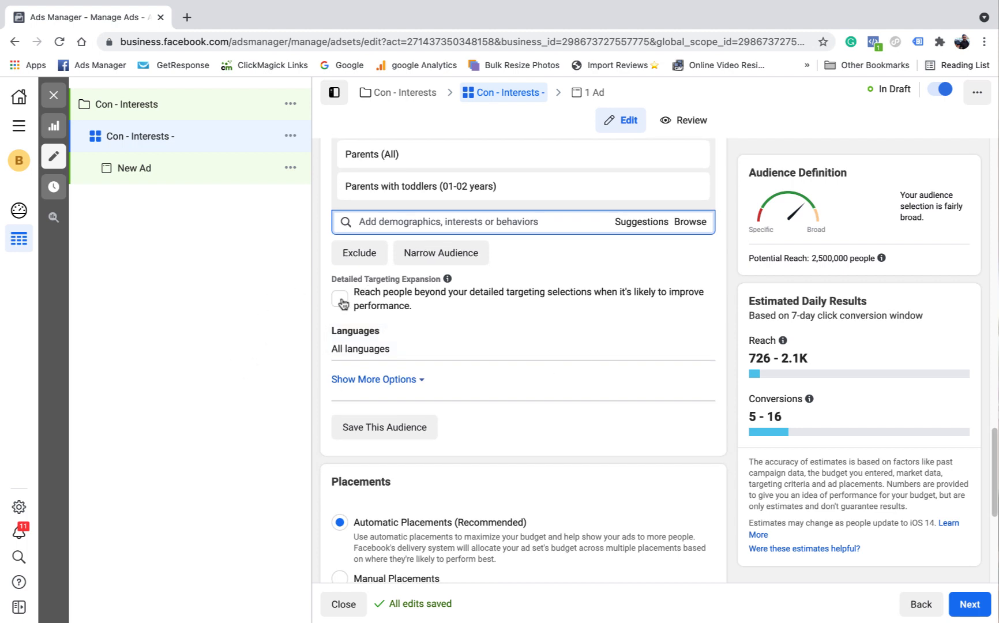
pyautogui.scroll(-2, 343, 304)
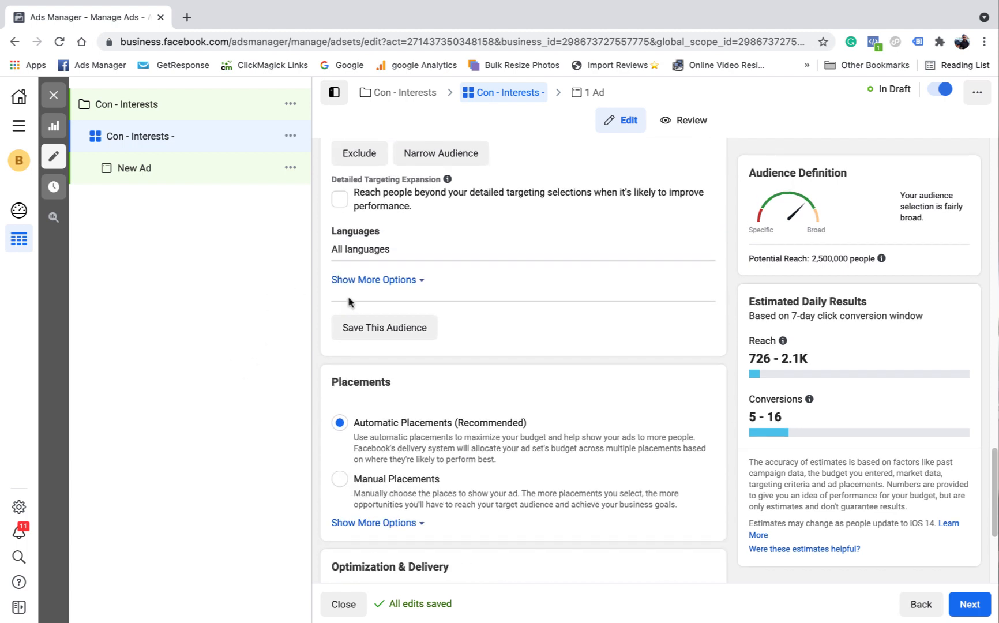
pyautogui.click(409, 284)
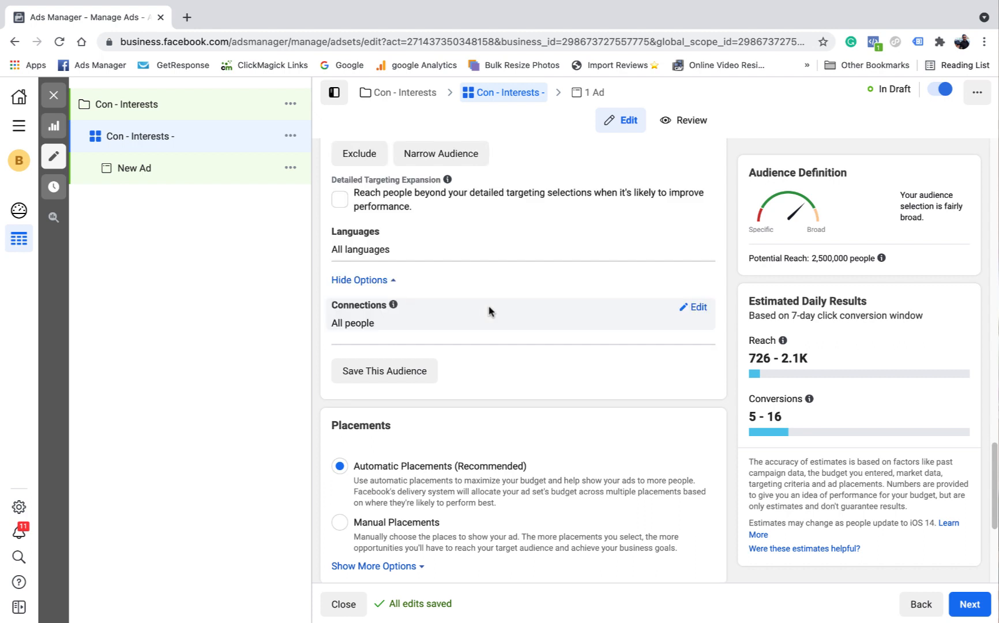
pyautogui.scroll(1, 473, 323)
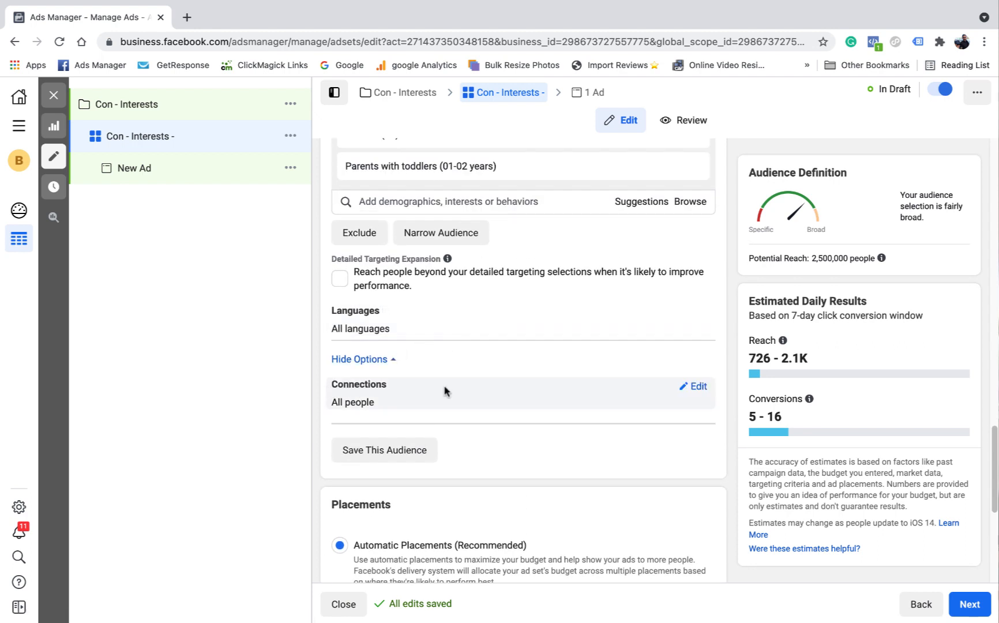
pyautogui.scroll(-2, 529, 355)
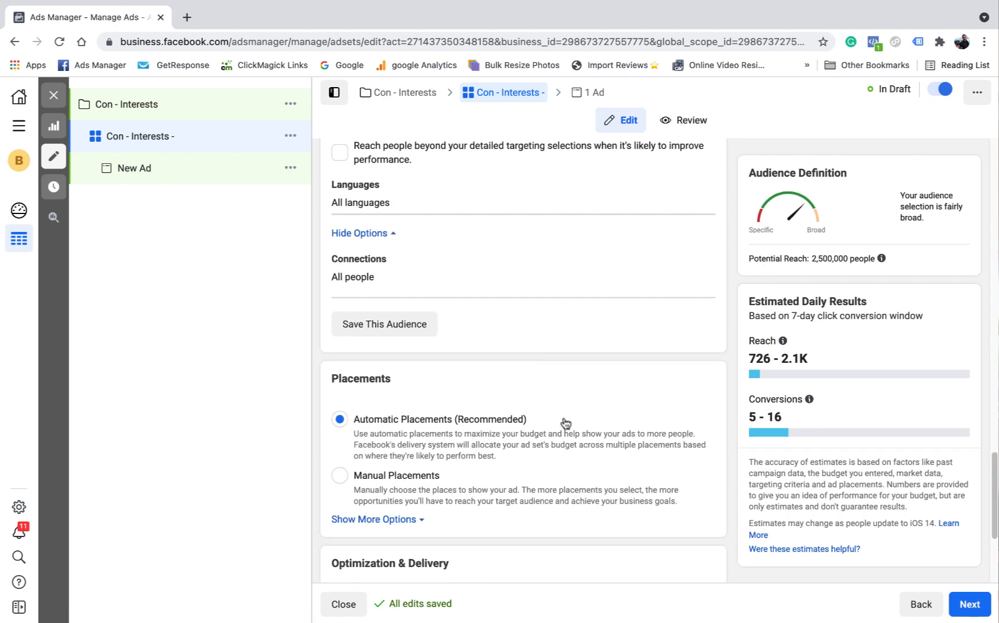
# Step: Switch to Manual Placements to examine the platform and placement choices, and restore Automatic Placements
pyautogui.scroll(-2, 363, 378)
pyautogui.scroll(-2, 439, 352)
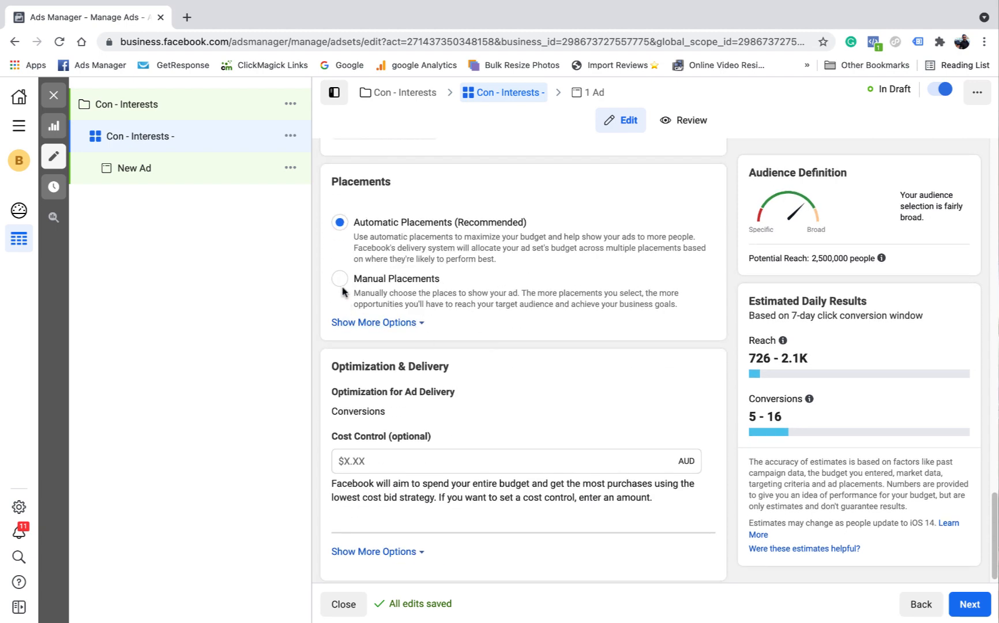
pyautogui.click(350, 282)
pyautogui.scroll(-3, 532, 397)
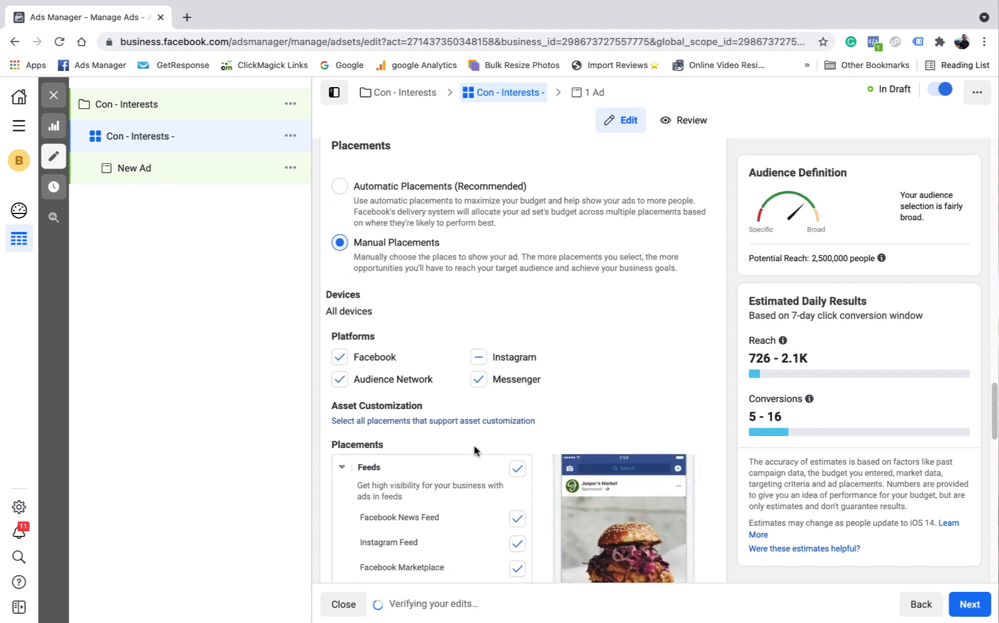
pyautogui.scroll(5, 435, 330)
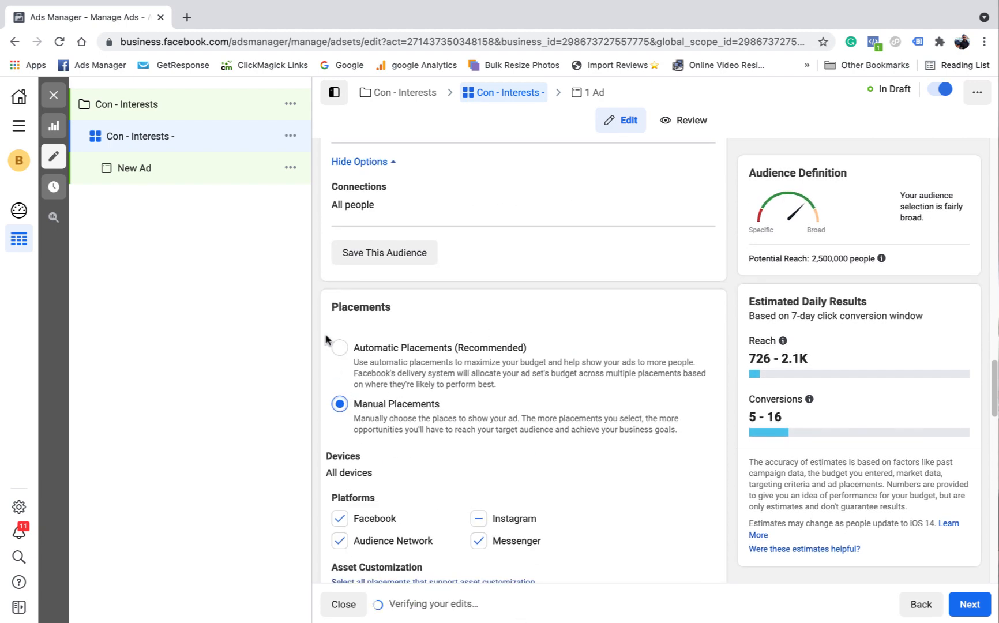
pyautogui.click(340, 348)
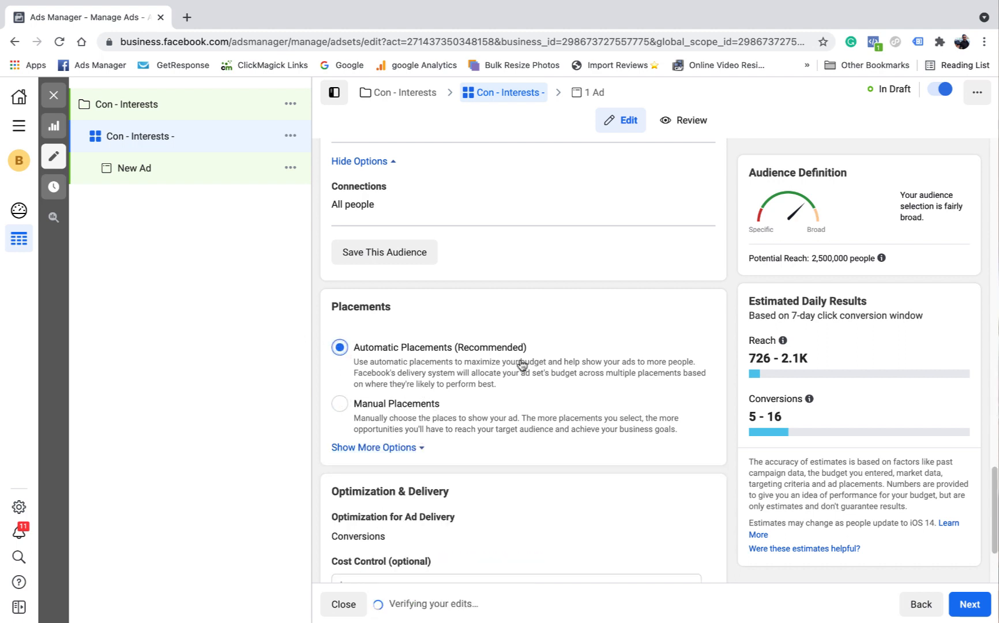
# Step: Show the additional Optimization & Delivery options and review the attribution, charging and delivery type settings
pyautogui.scroll(-2, 522, 365)
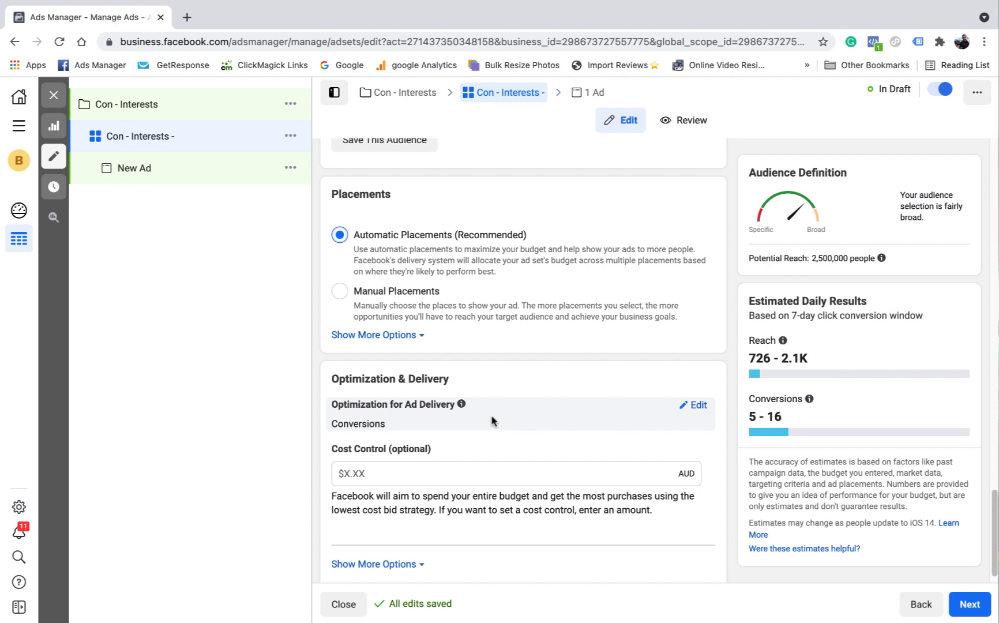
pyautogui.scroll(-1, 524, 396)
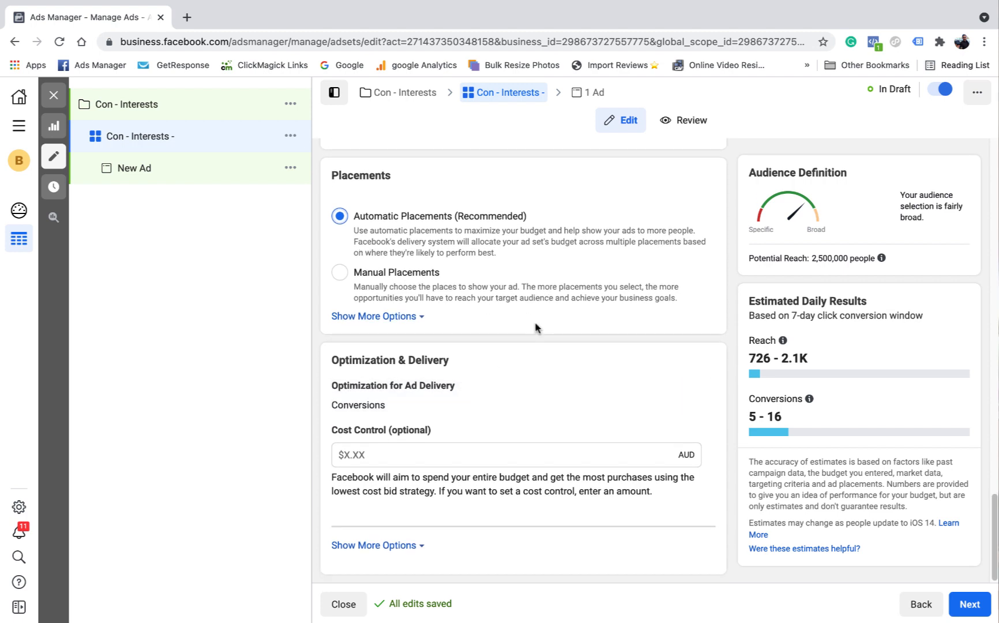
pyautogui.click(410, 545)
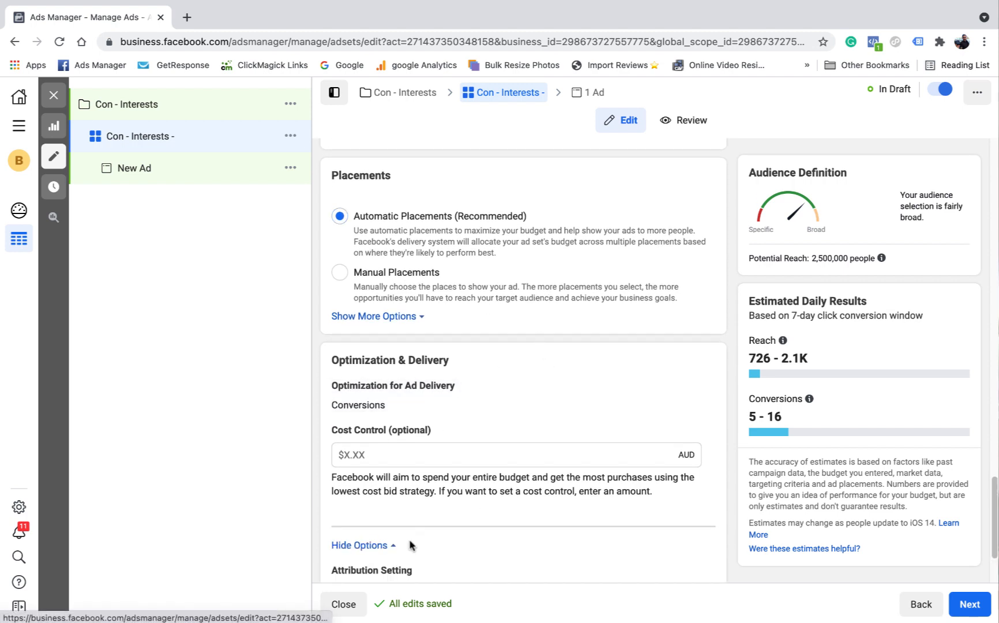
pyautogui.scroll(-1, 568, 432)
pyautogui.scroll(-2, 567, 431)
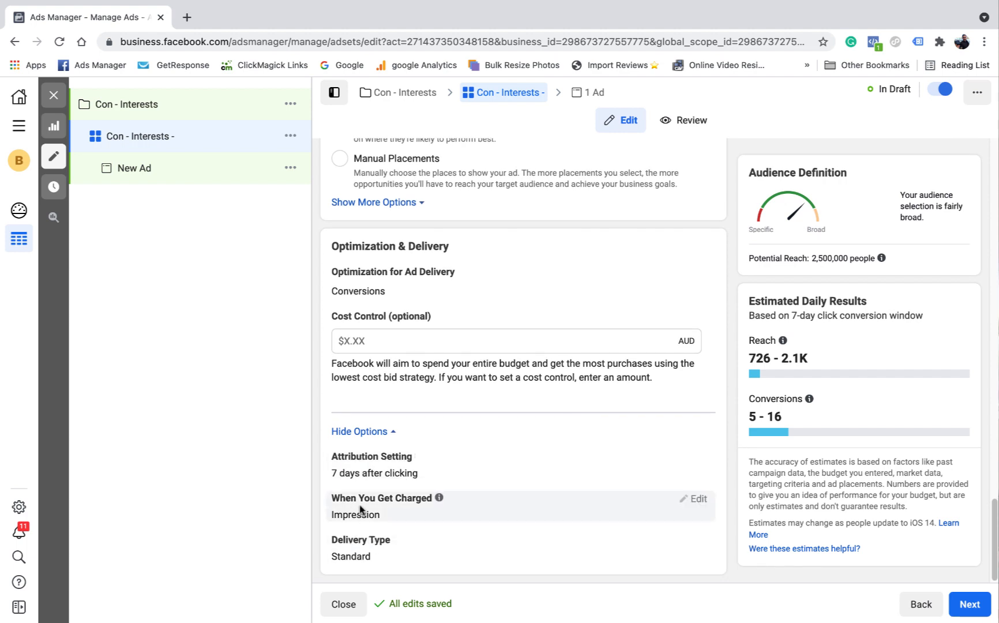
pyautogui.moveTo(404, 539)
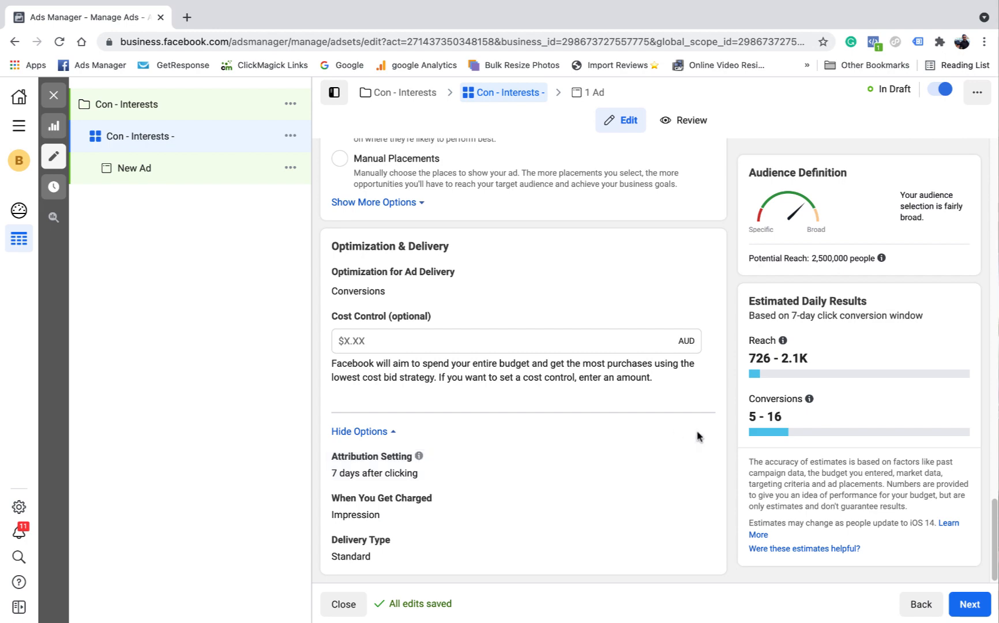
# Step: Rename the ad set "Con - Interests - new parents 0 - 2 years/ parents all", checking the wording against the detailed targeting
pyautogui.scroll(15, 679, 502)
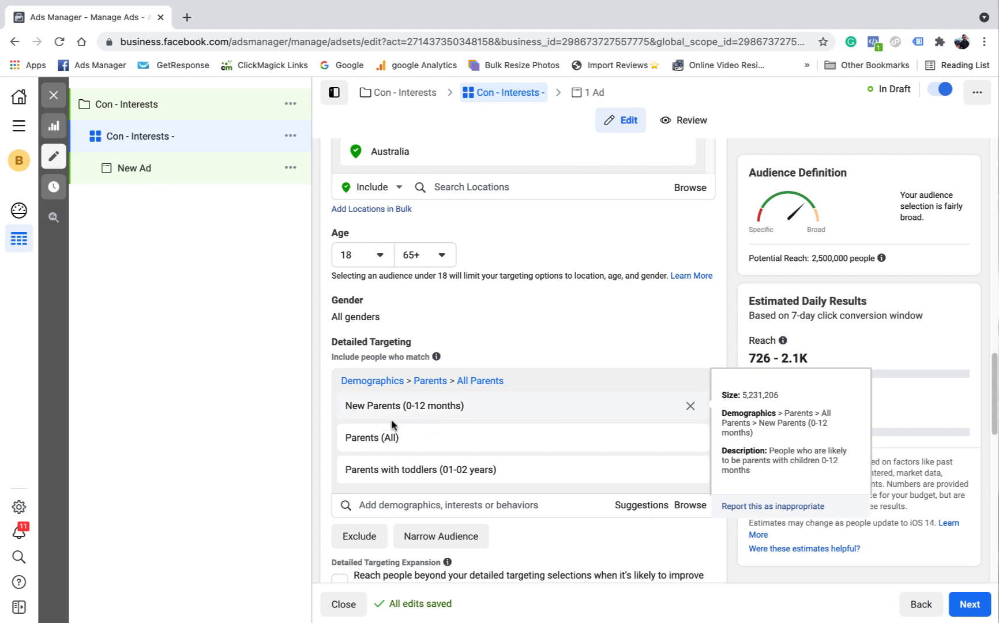
pyautogui.scroll(10, 538, 422)
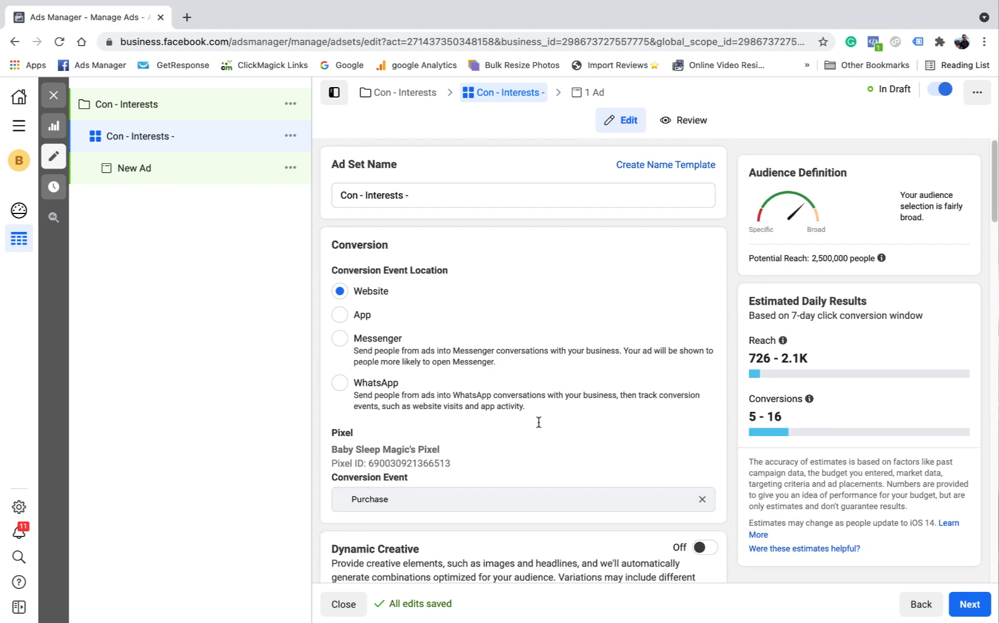
pyautogui.click(434, 200)
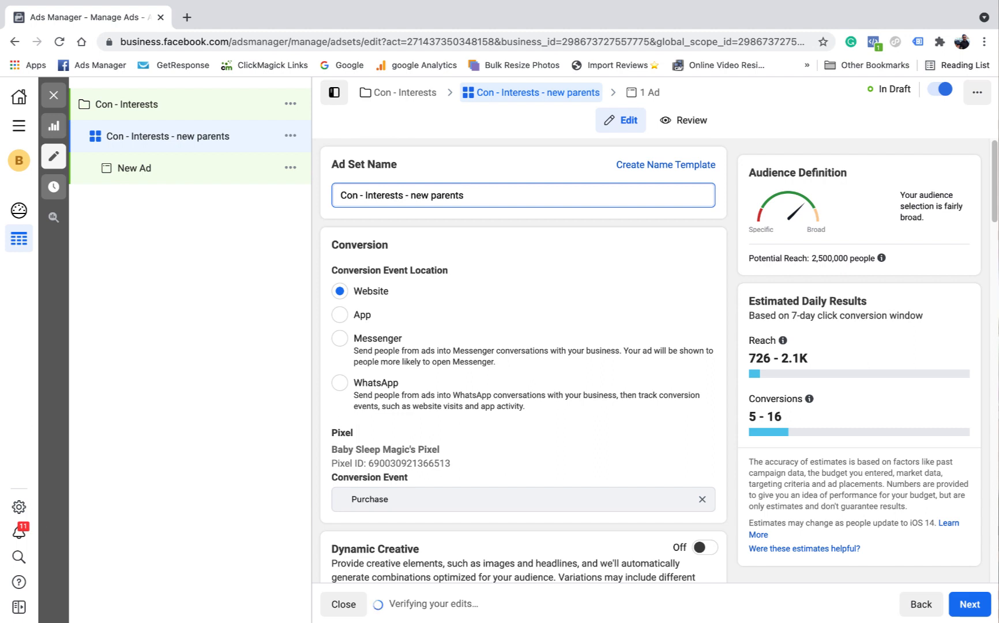
pyautogui.write('0 -')
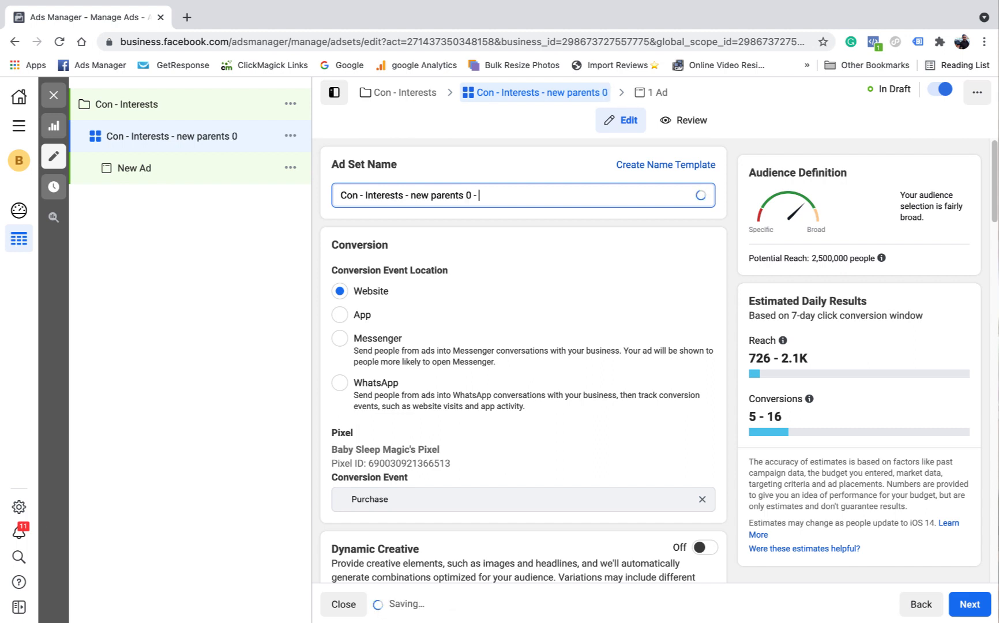
pyautogui.write(' 2 ye')
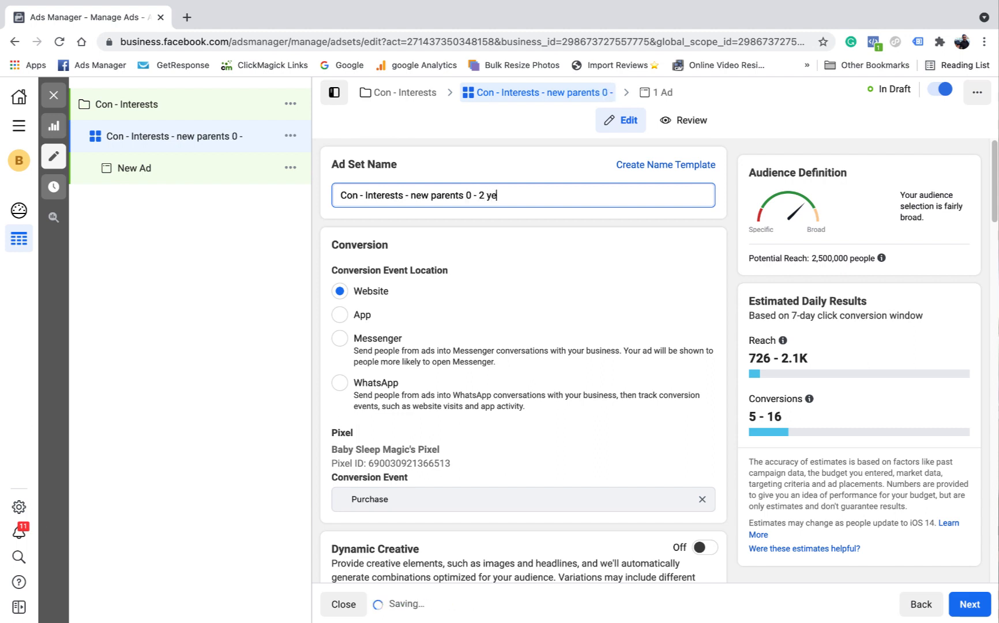
pyautogui.write('ars/')
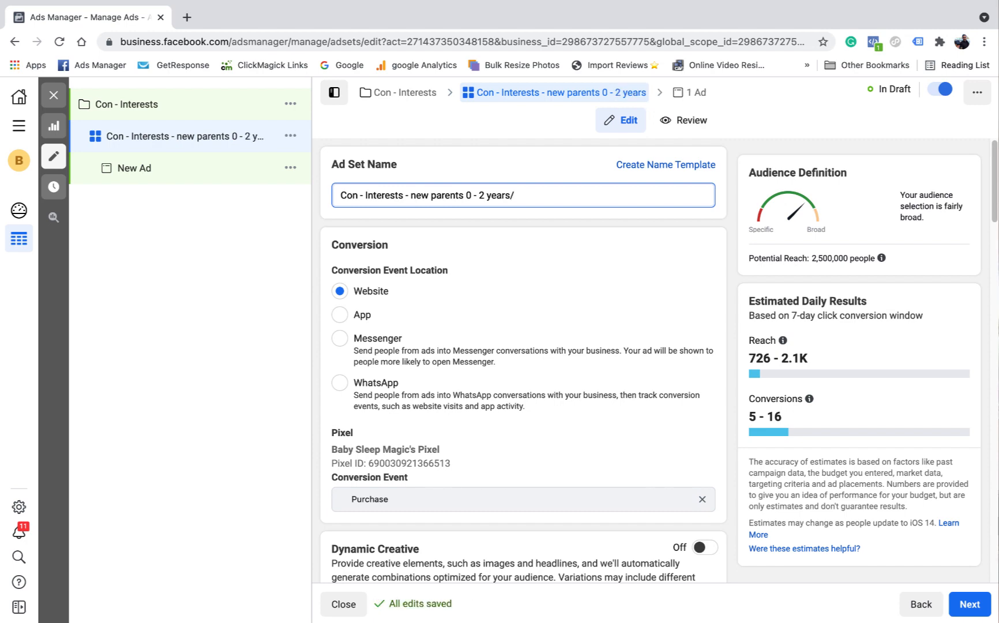
pyautogui.scroll(-20, 502, 401)
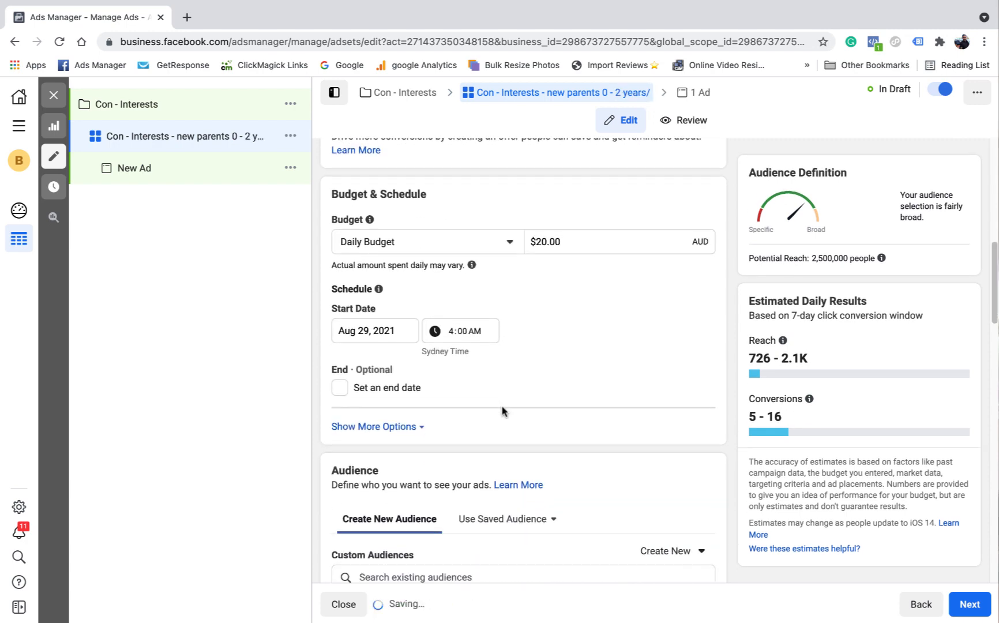
pyautogui.scroll(-2, 496, 409)
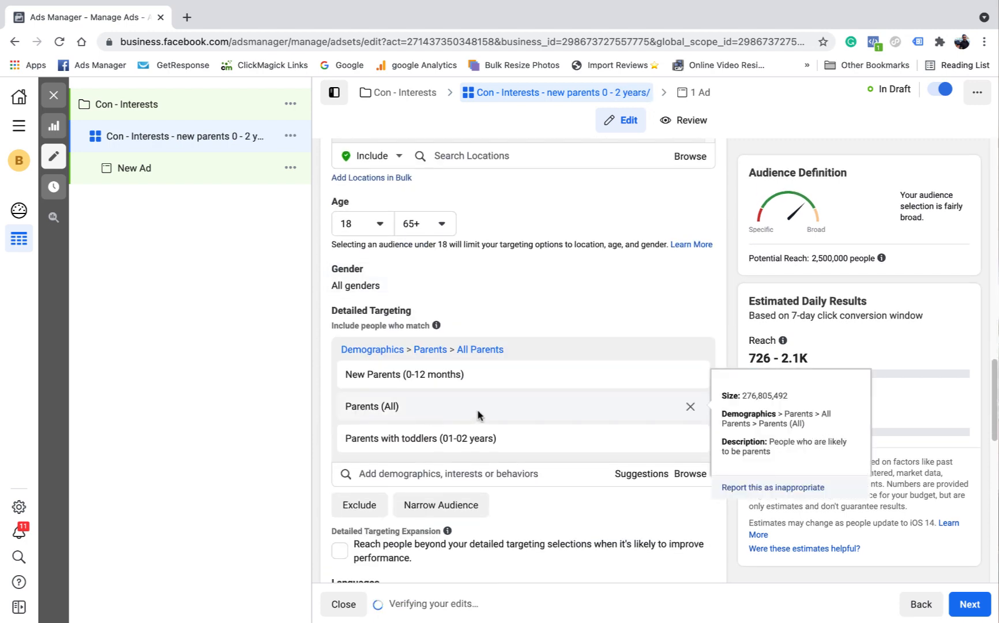
pyautogui.scroll(20, 478, 407)
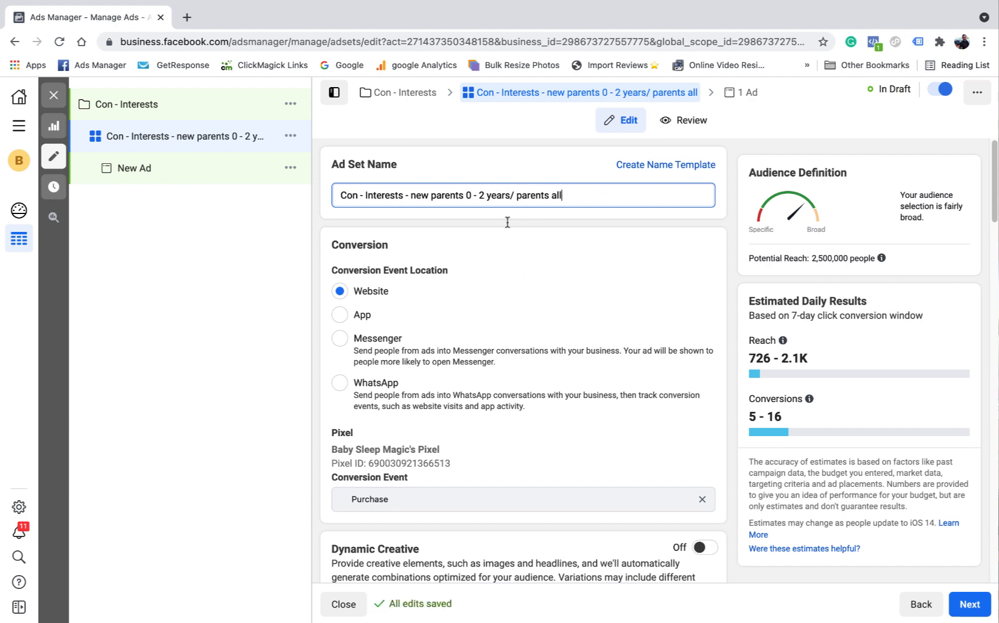
pyautogui.click(480, 162)
# Step: Set the audience age range to a minimum of 22 and a maximum of 40
pyautogui.scroll(-1, 494, 379)
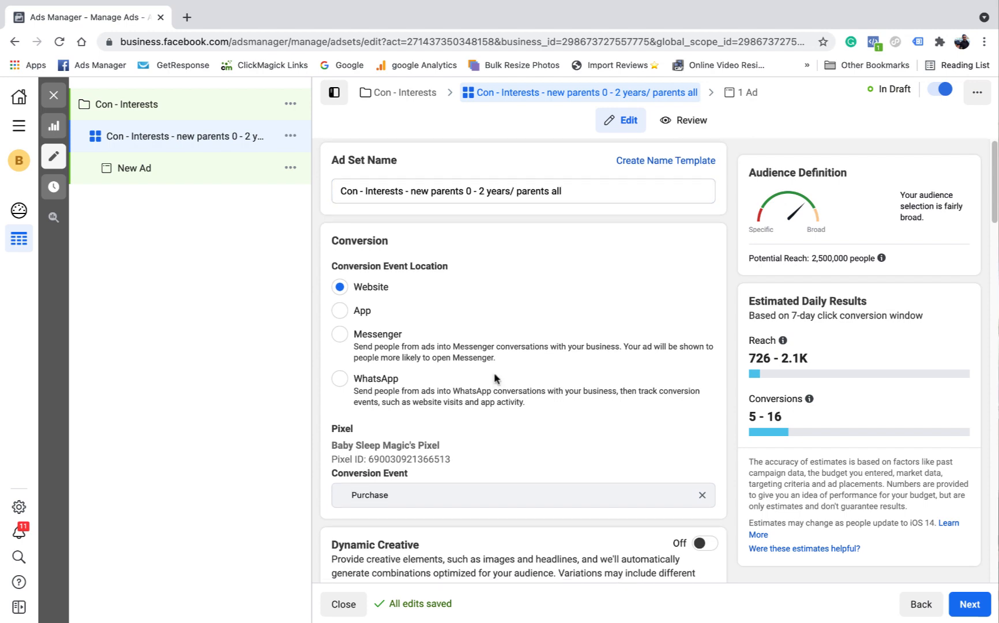
pyautogui.scroll(-10, 495, 379)
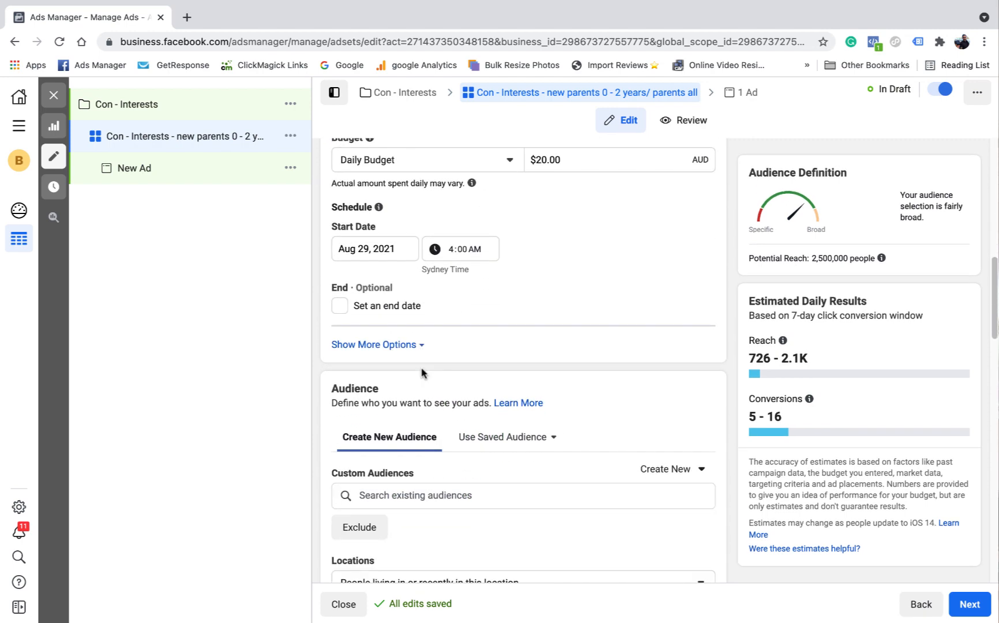
pyautogui.scroll(-6, 426, 375)
pyautogui.click(438, 382)
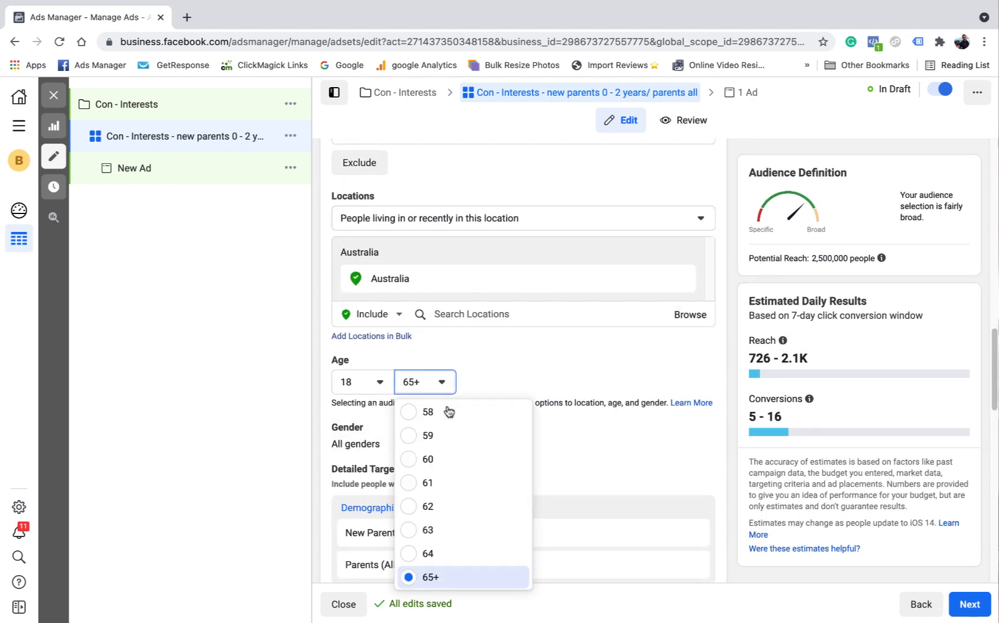
pyautogui.scroll(10, 456, 461)
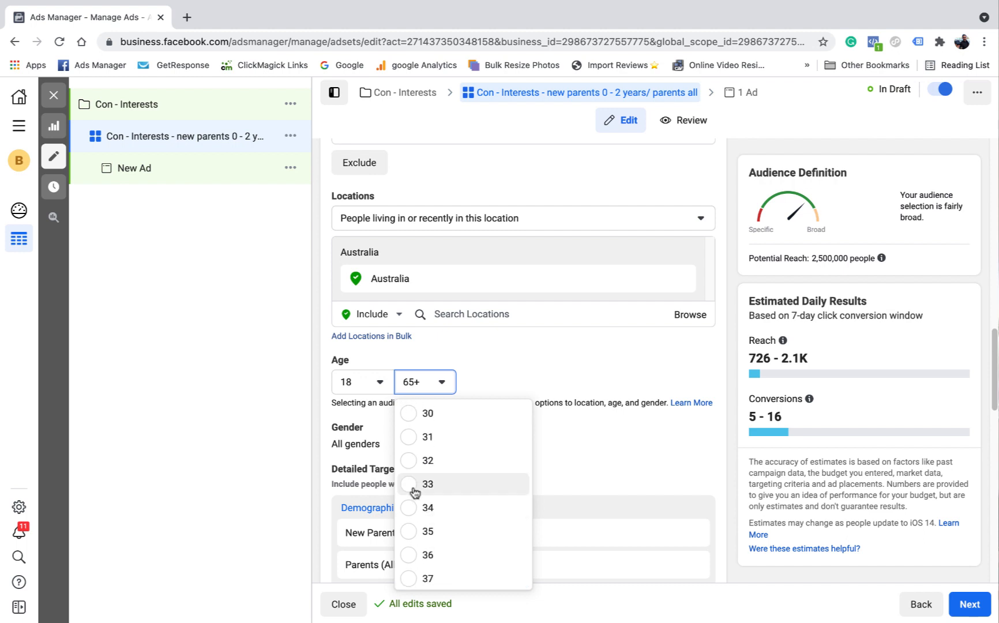
pyautogui.scroll(-4, 428, 542)
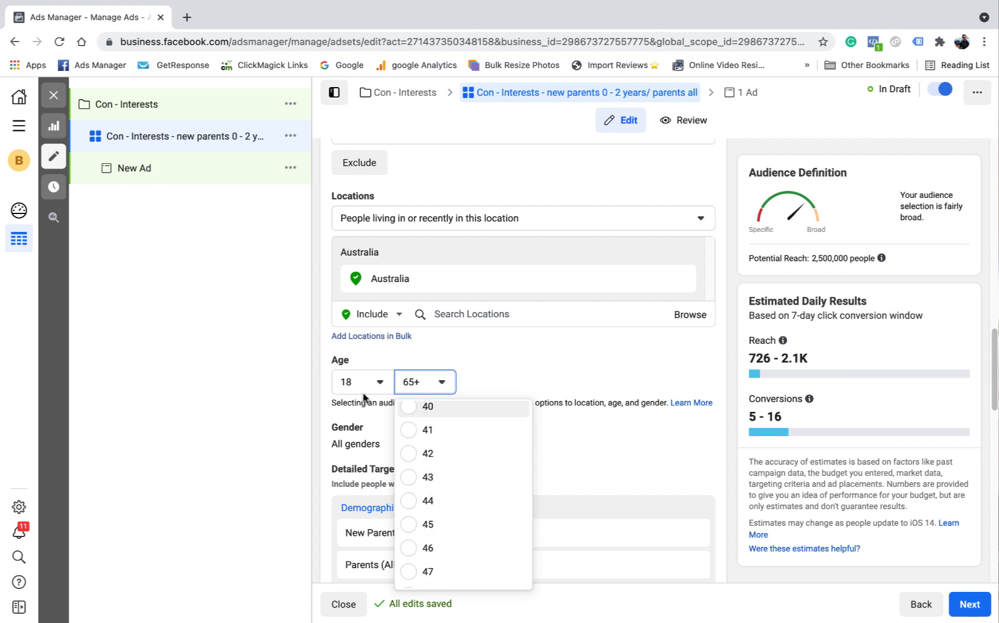
pyautogui.click(376, 383)
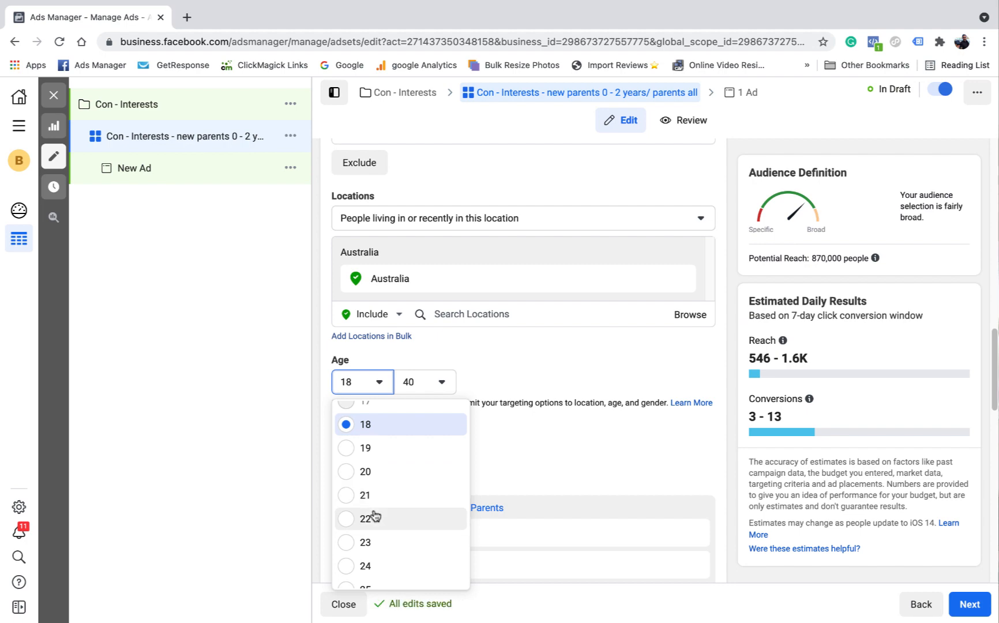
pyautogui.click(373, 517)
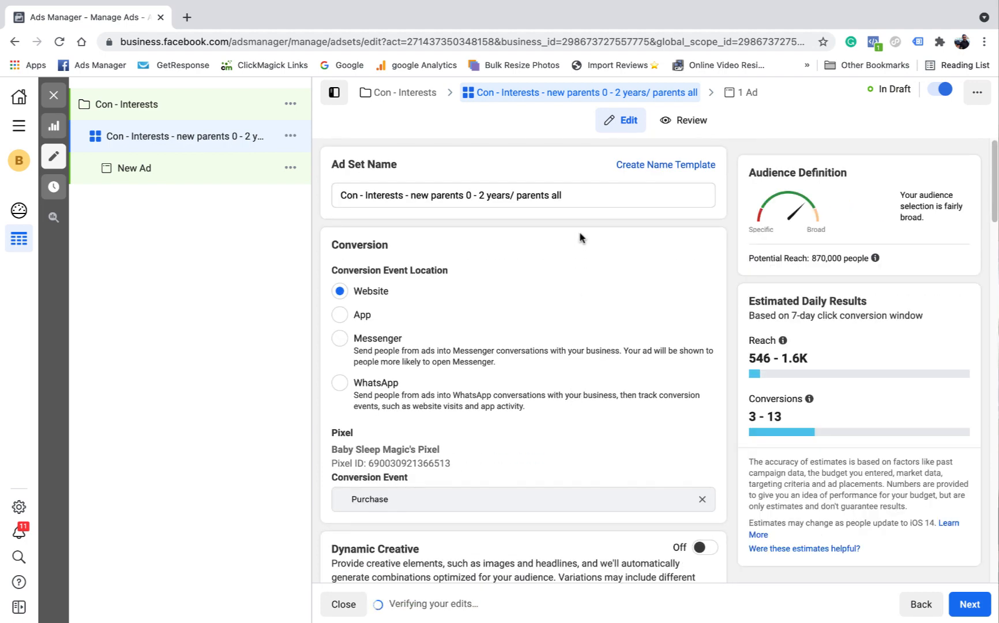
# Step: Append the age range "- 22/40" to the end of the ad set name
pyautogui.click(587, 195)
pyautogui.write('- ')
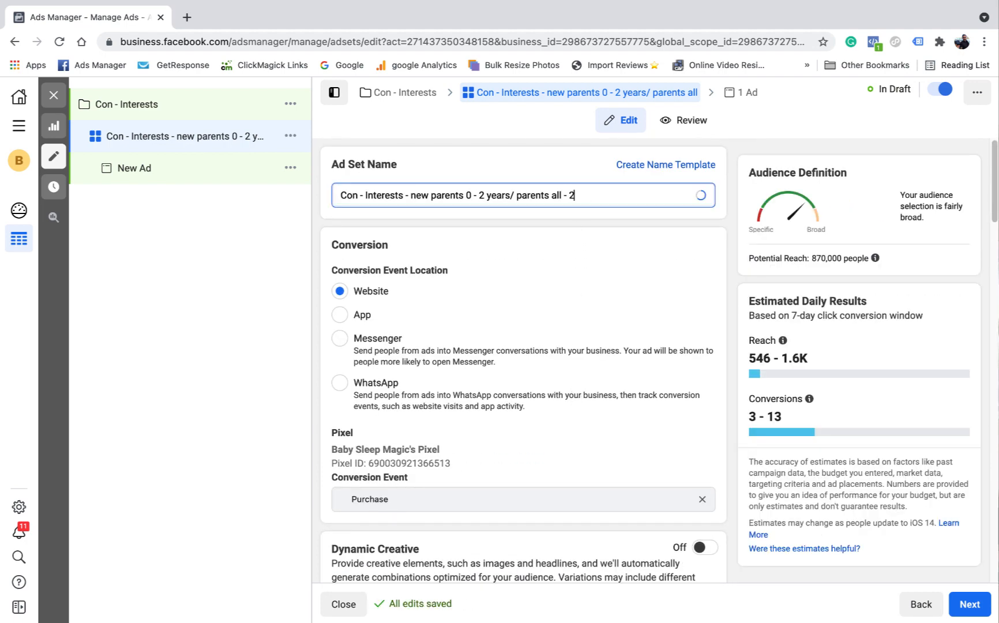
pyautogui.write('22/40')
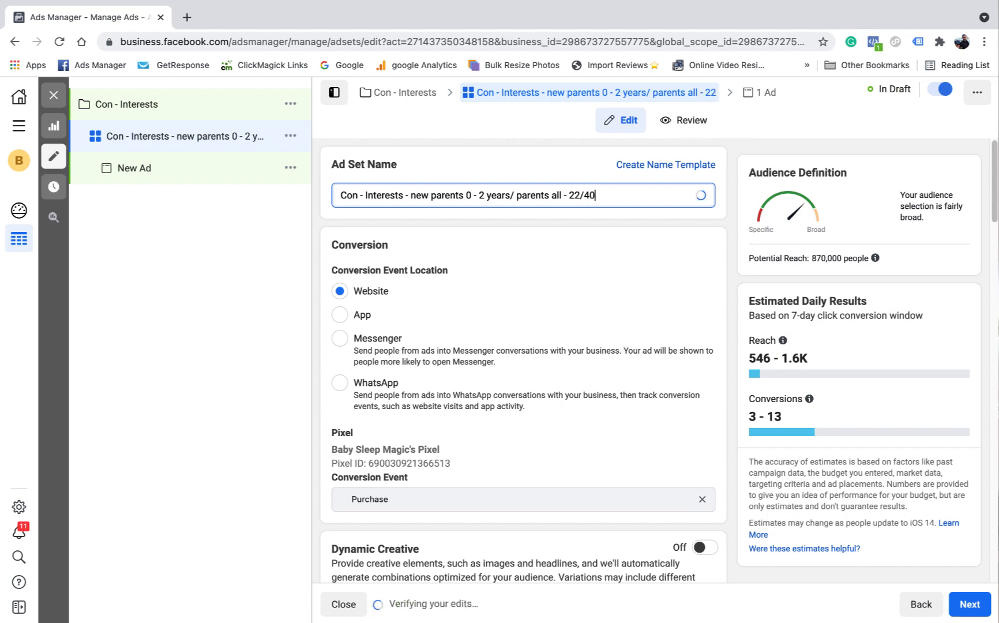
# Step: Copy the complete ad set name from its field
pyautogui.moveTo(640, 195); pyautogui.dragTo(338, 195)
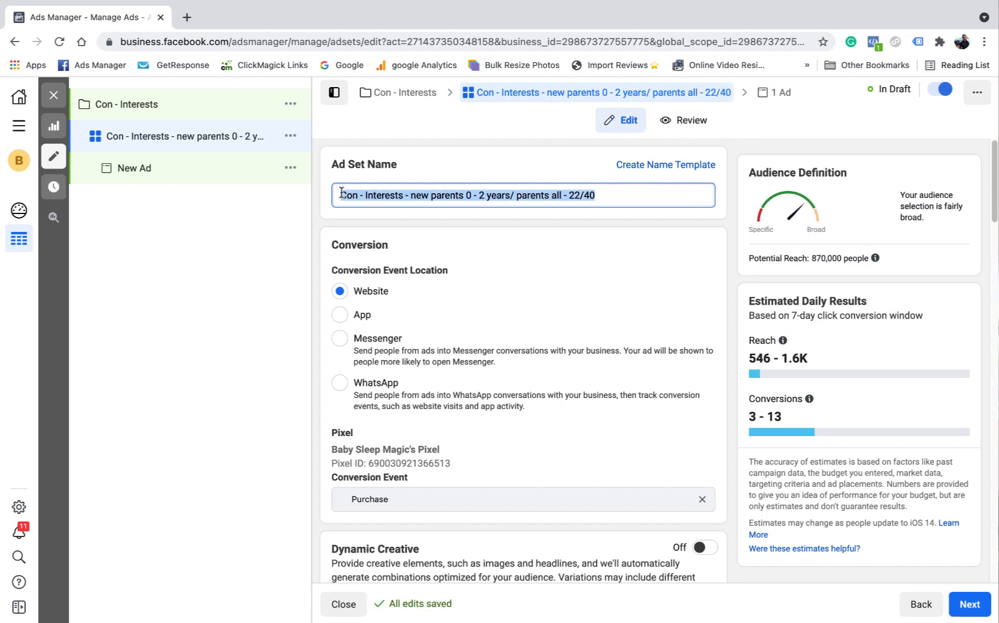
pyautogui.rightClick(362, 195)
pyautogui.click(396, 301)
pyautogui.click(730, 268)
pyautogui.scroll(-2, 577, 323)
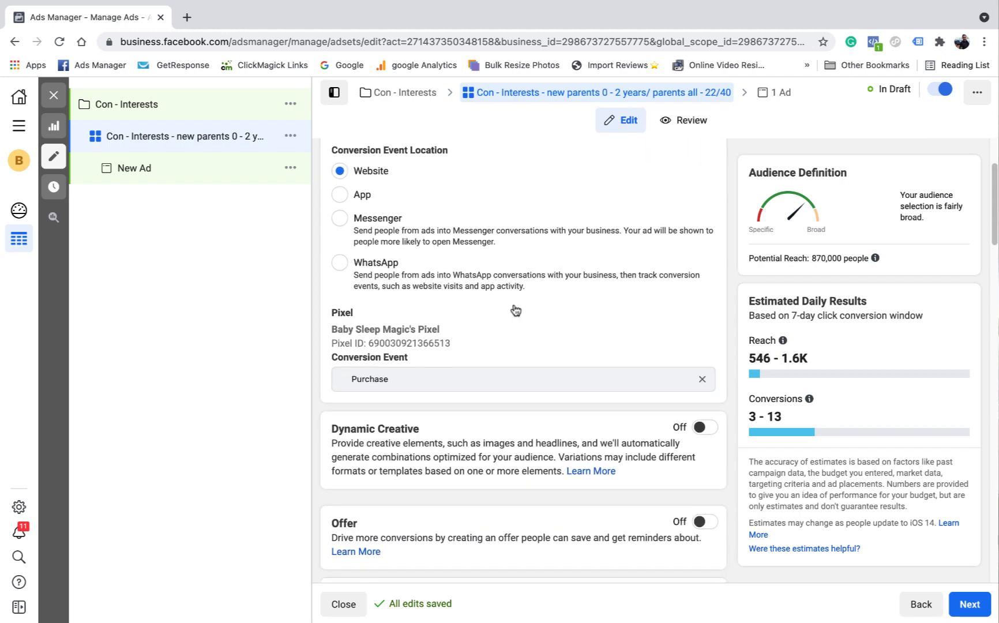
# Step: Review the ad set's budget, schedule, audience, placements and optimization settings against its potential reach estimate
pyautogui.scroll(-4, 477, 279)
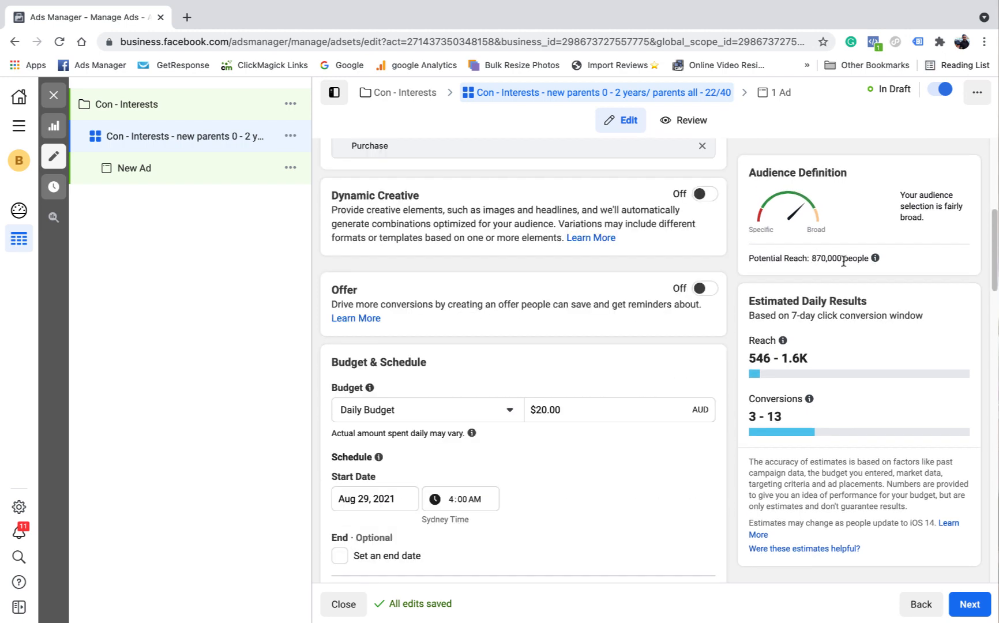
pyautogui.scroll(-9, 673, 323)
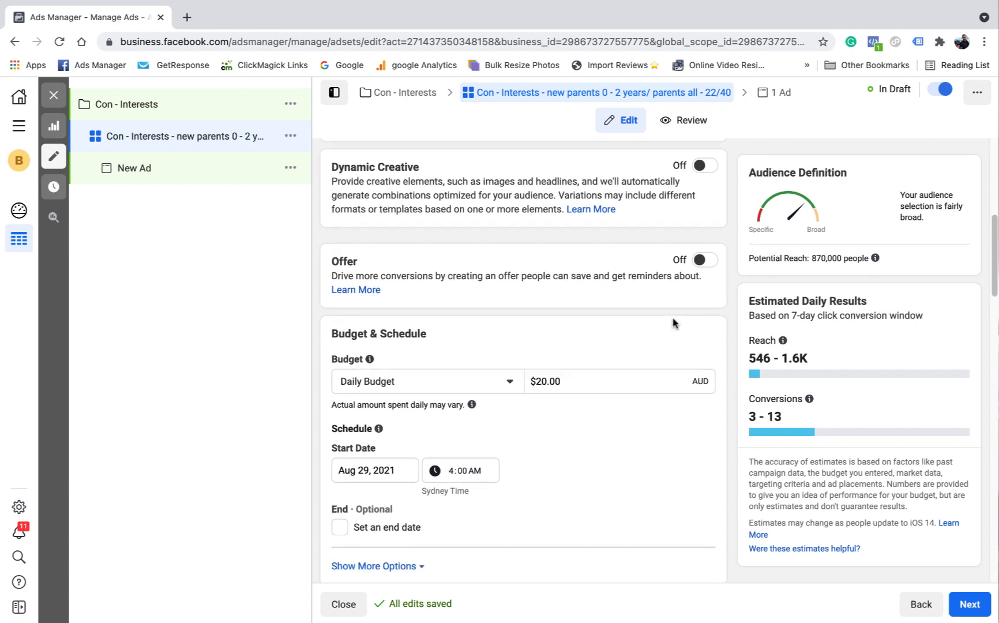
pyautogui.scroll(-5, 687, 315)
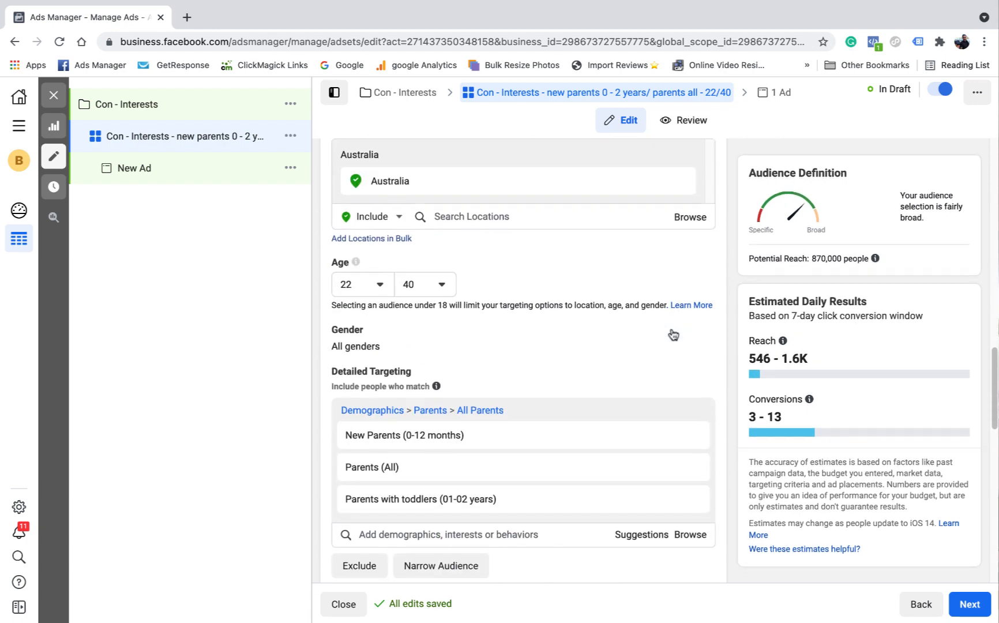
pyautogui.click(633, 429)
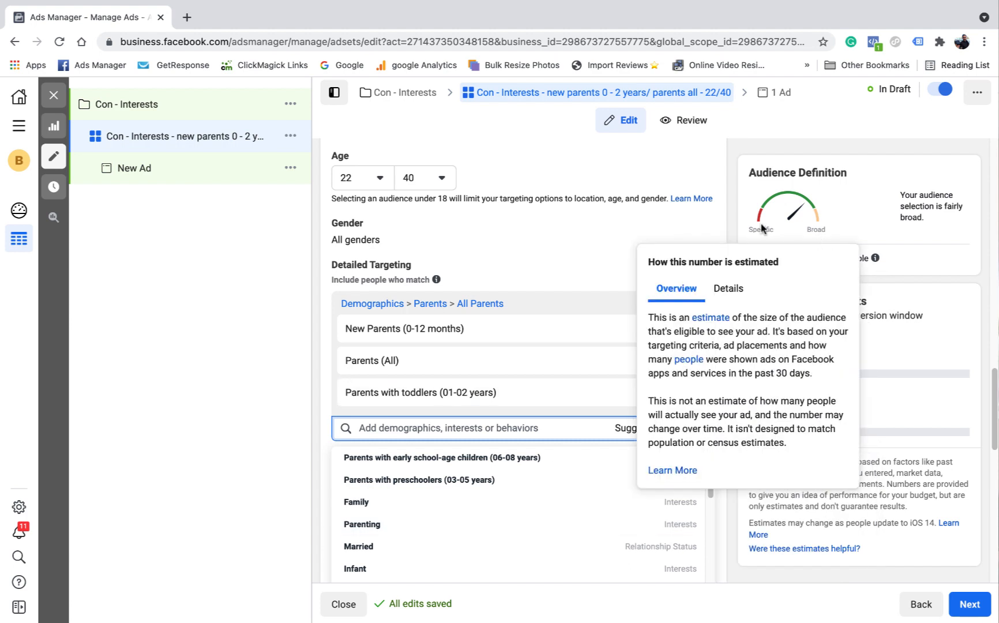
pyautogui.click(429, 216)
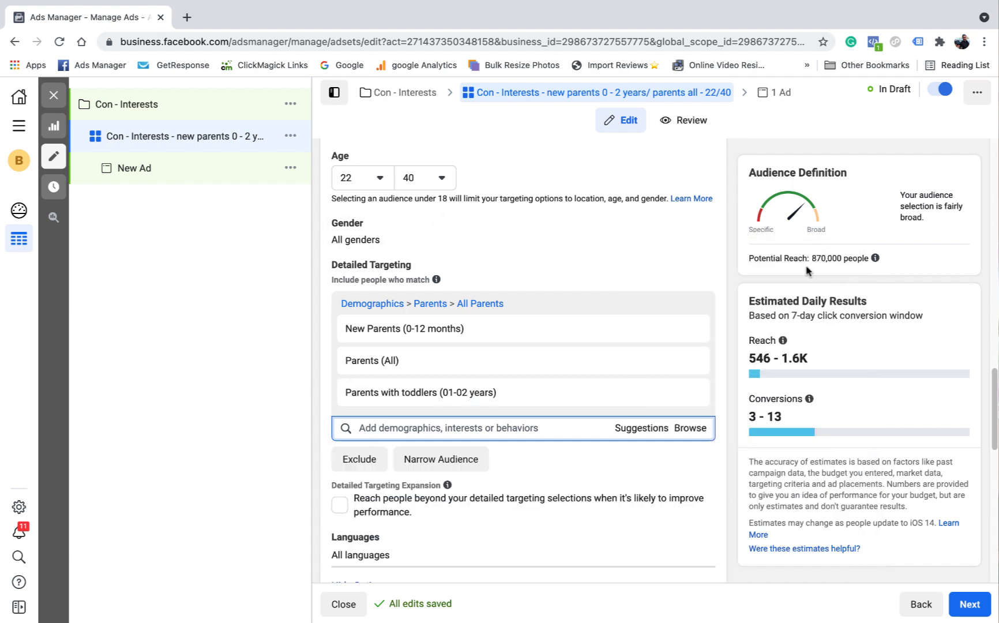
pyautogui.scroll(-7, 707, 305)
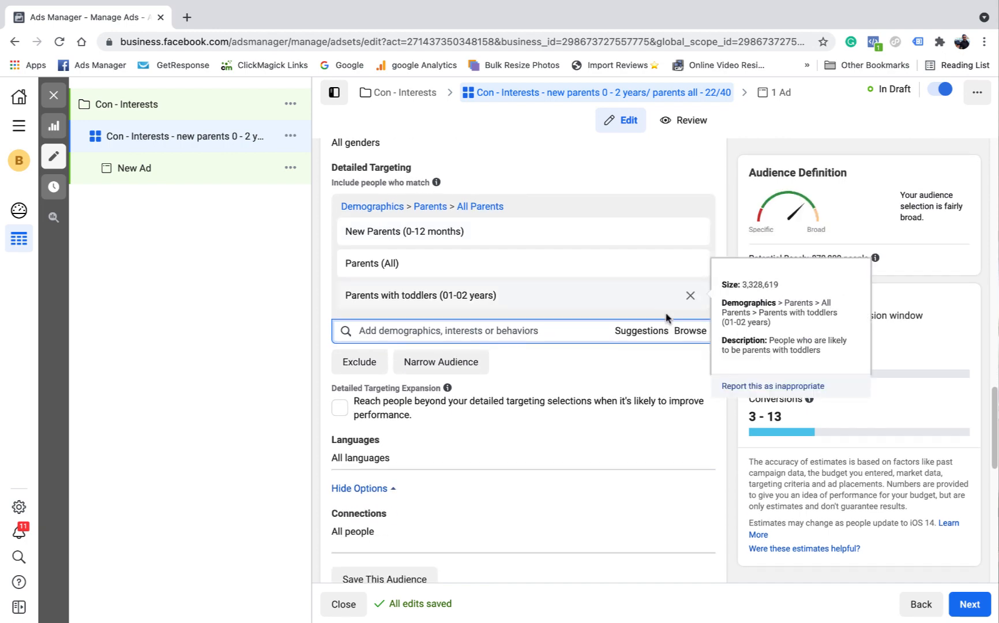
pyautogui.scroll(-4, 511, 416)
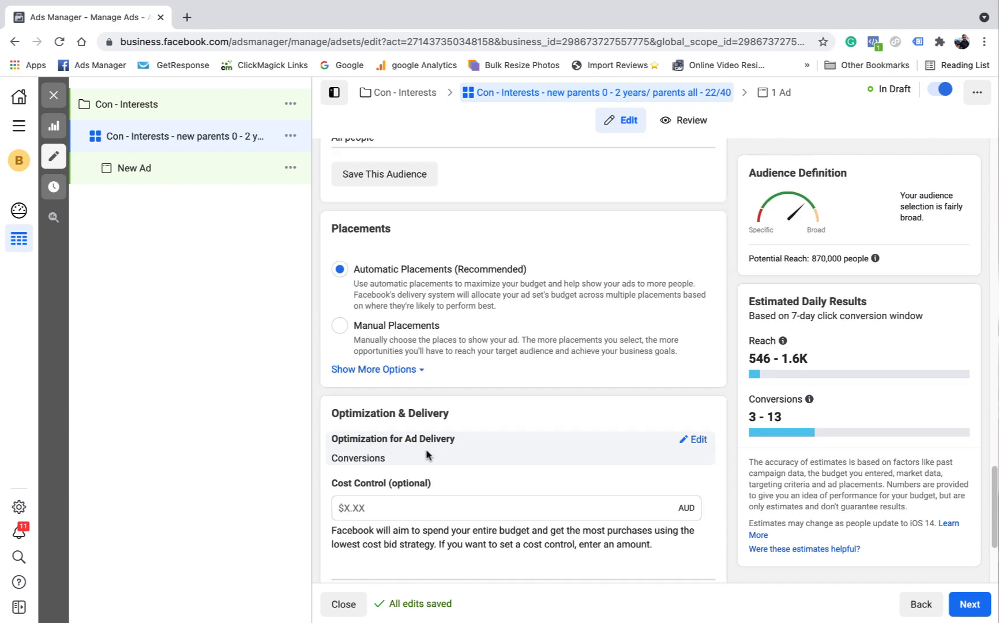
pyautogui.scroll(-2, 496, 407)
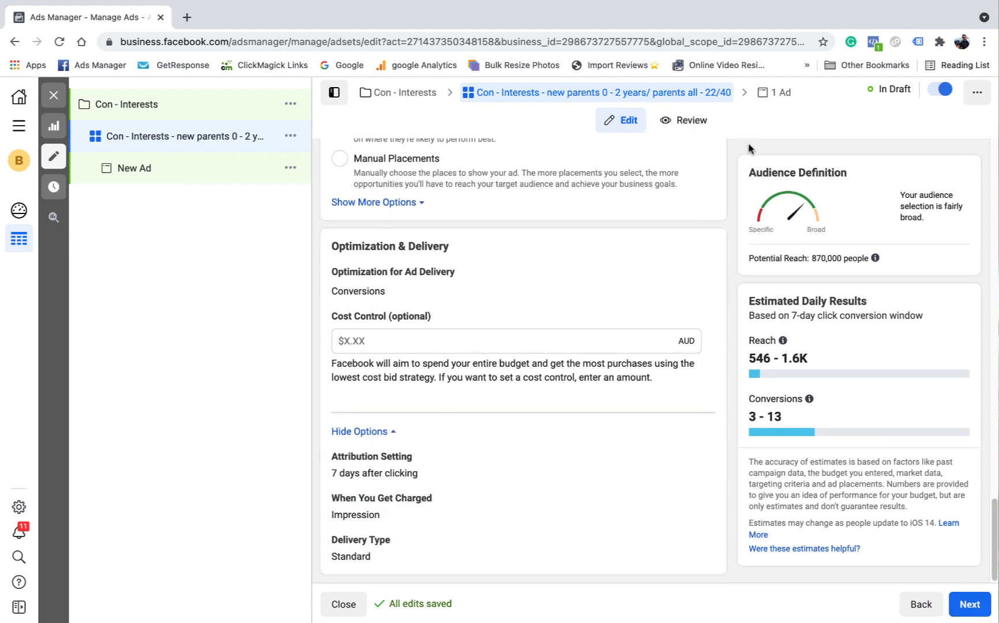
# Step: Continue to the ad and replace its name with "Con - Interests - new parents 0 - 2 years/ parents all - 22/40 -"
pyautogui.click(968, 604)
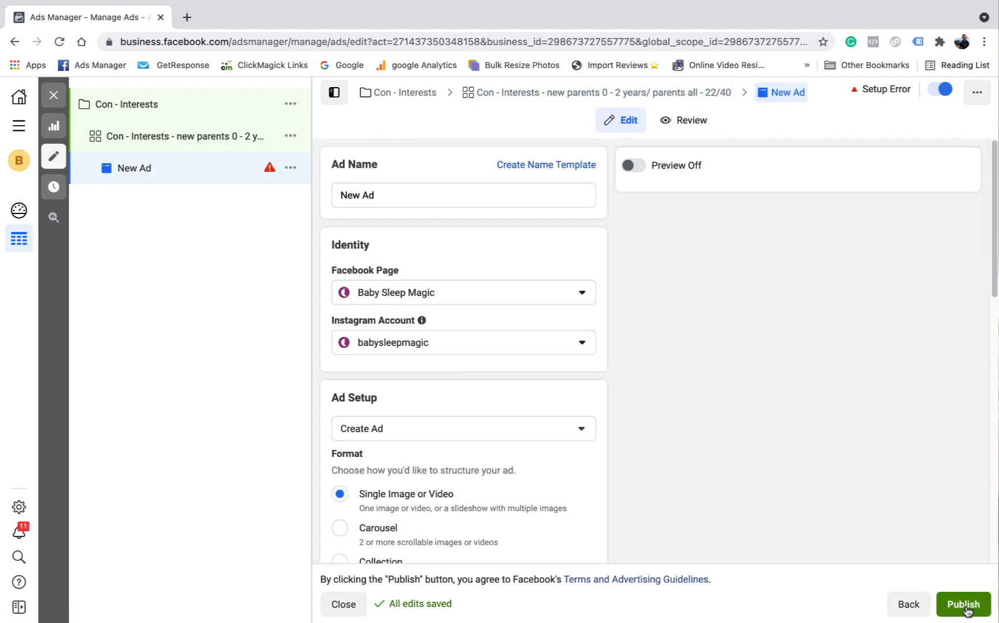
pyautogui.moveTo(383, 198); pyautogui.dragTo(336, 195)
pyautogui.rightClick(356, 190)
pyautogui.click(402, 316)
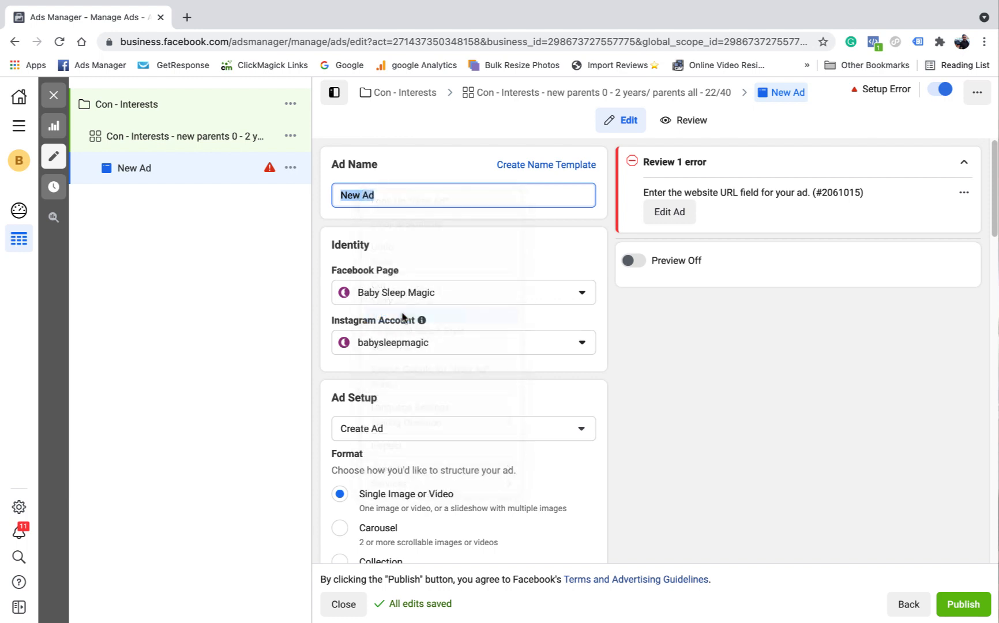
pyautogui.write('- Interests - n')
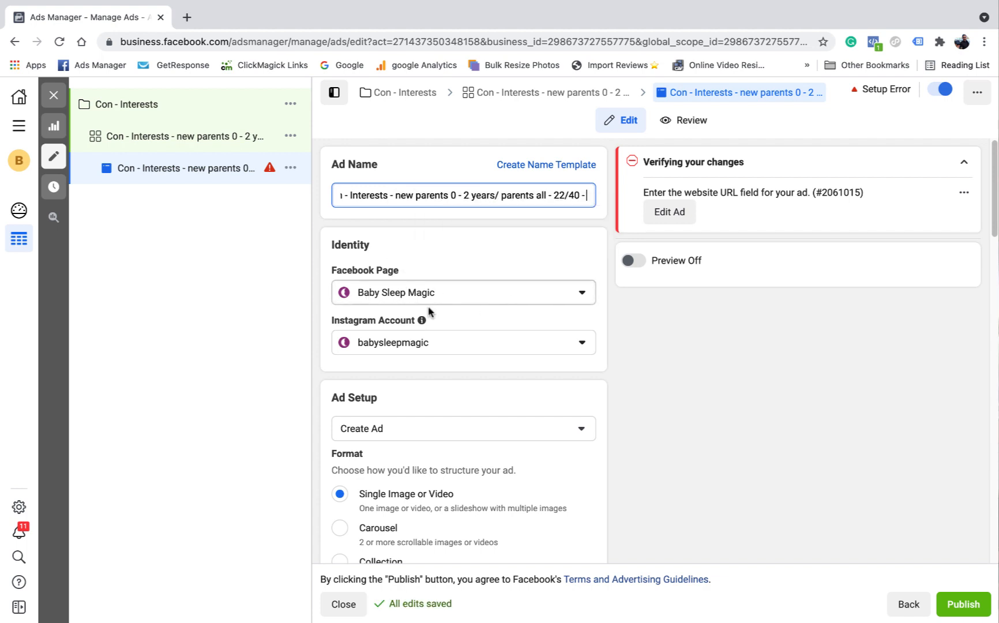
# Step: Examine the ad's identity, the available ad setup choices, the format options and the ad creative section
pyautogui.scroll(-2, 483, 335)
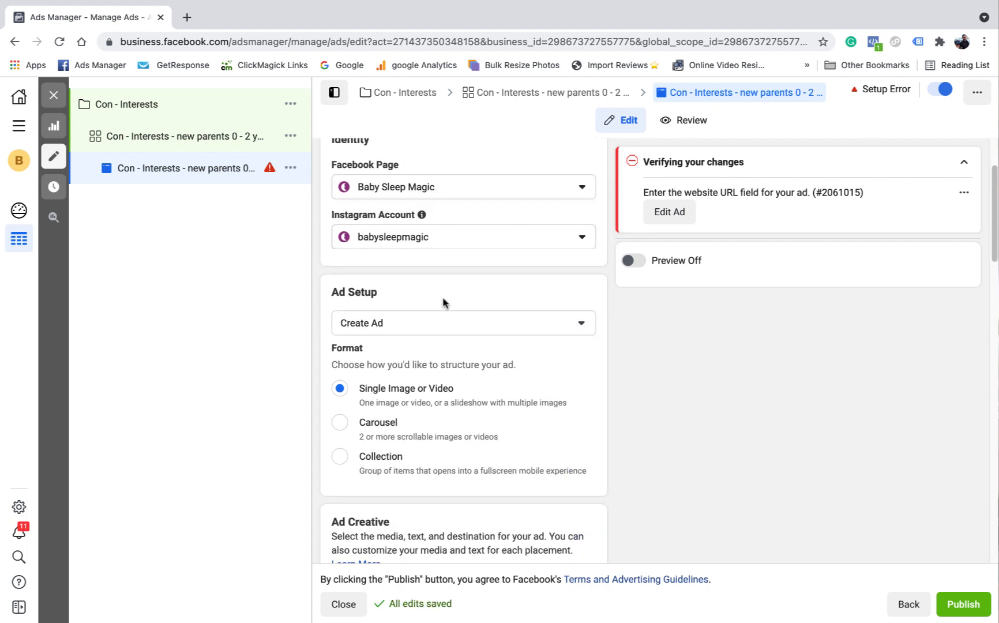
pyautogui.scroll(-1, 443, 303)
pyautogui.click(557, 300)
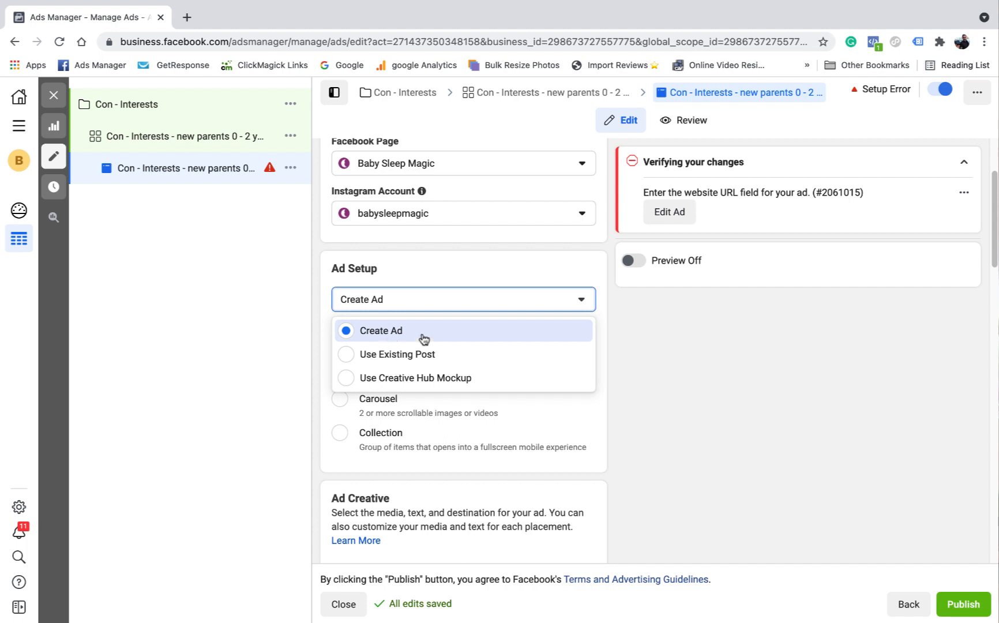
pyautogui.click(452, 270)
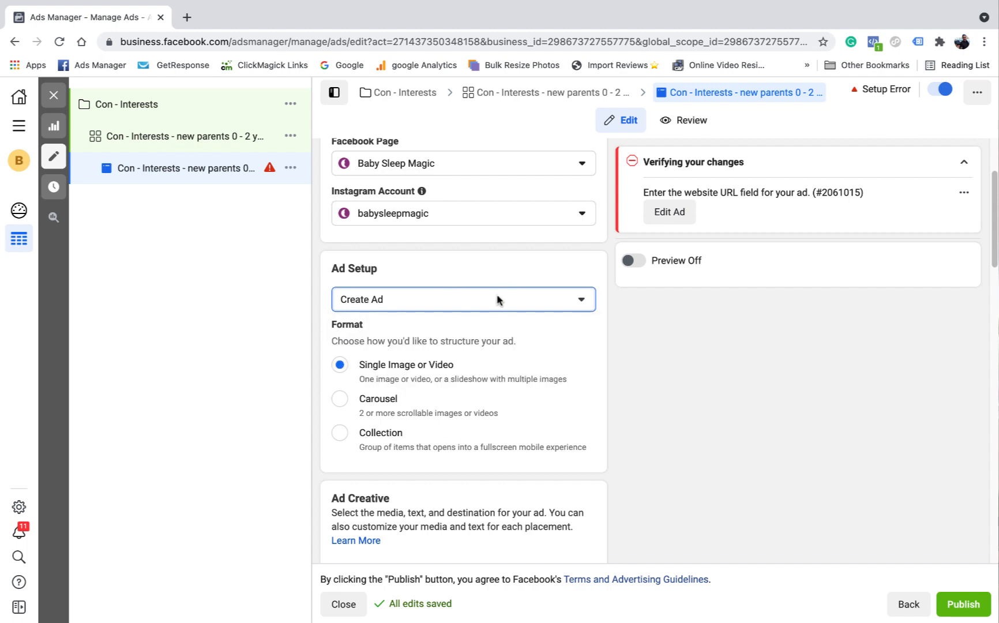
pyautogui.scroll(-5, 497, 298)
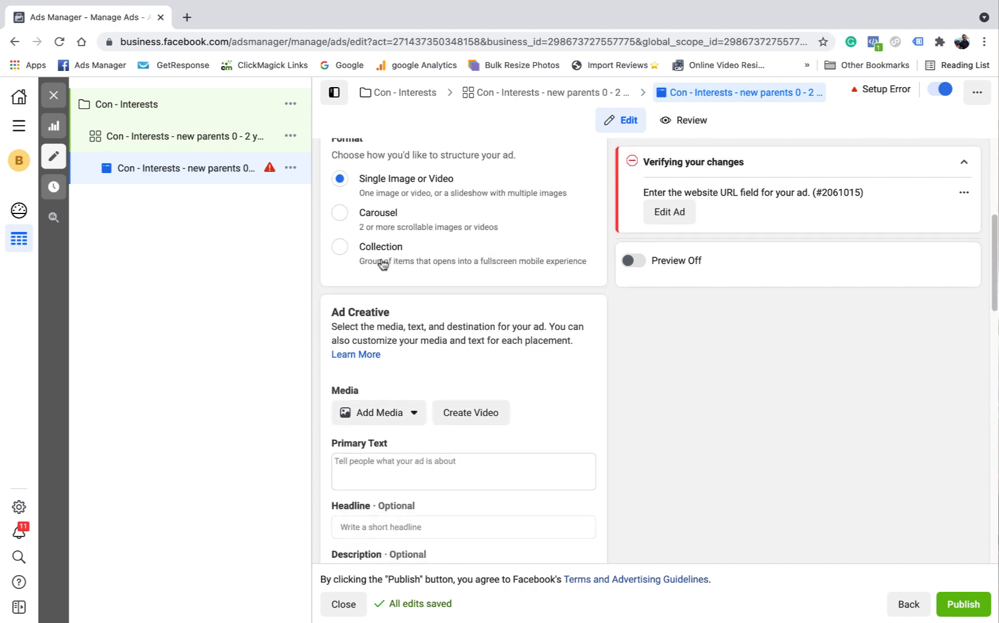
pyautogui.scroll(1, 395, 190)
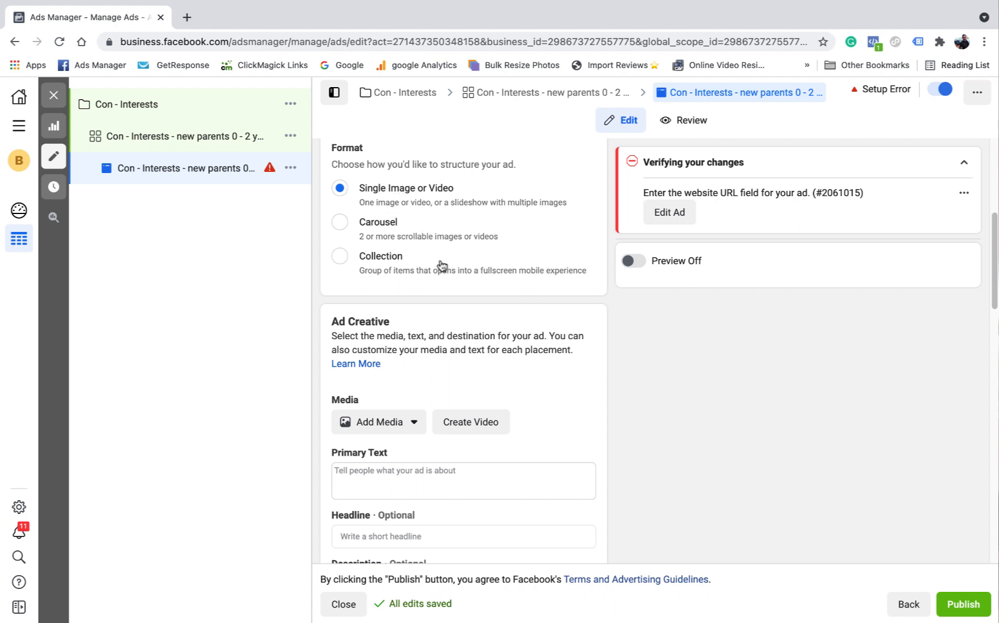
pyautogui.scroll(-2, 444, 263)
pyautogui.scroll(-2, 447, 260)
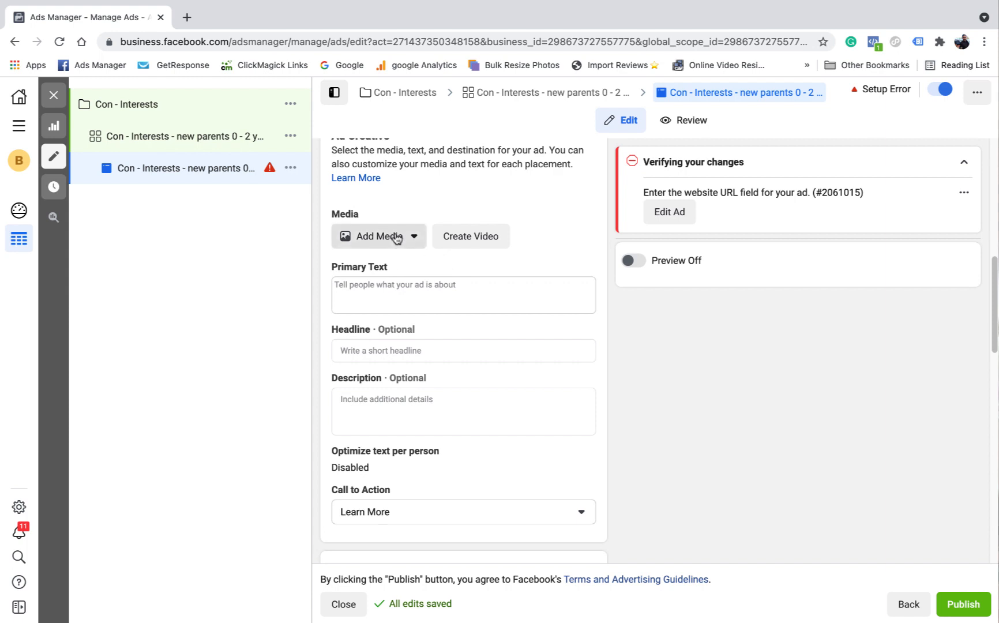
# Step: Add the first pink 1080 × 1080 "me n chantal" account video to the ad, keeping the original crops for all placements
pyautogui.click(396, 238)
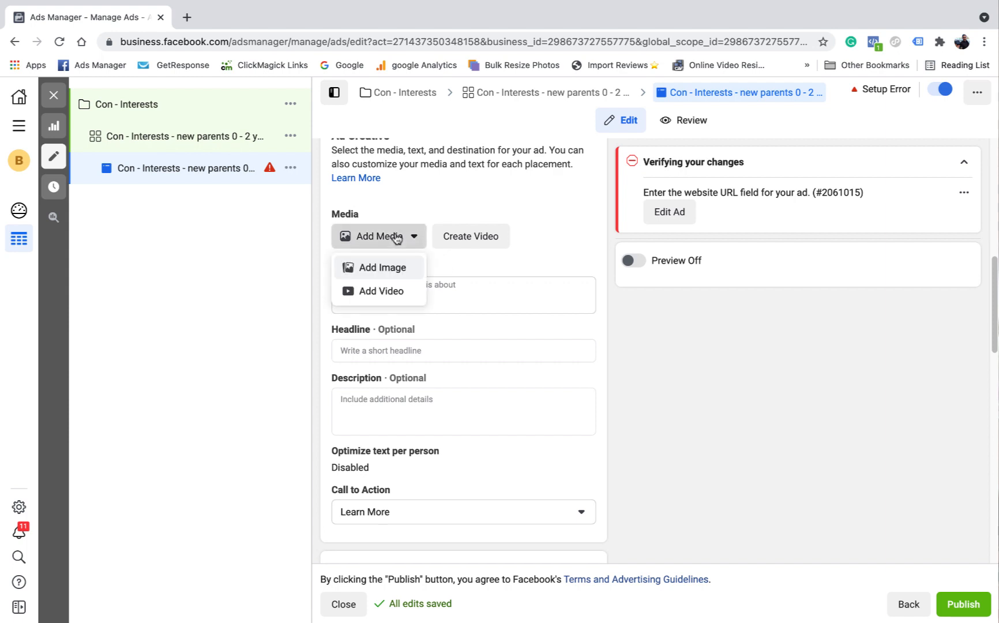
pyautogui.click(375, 293)
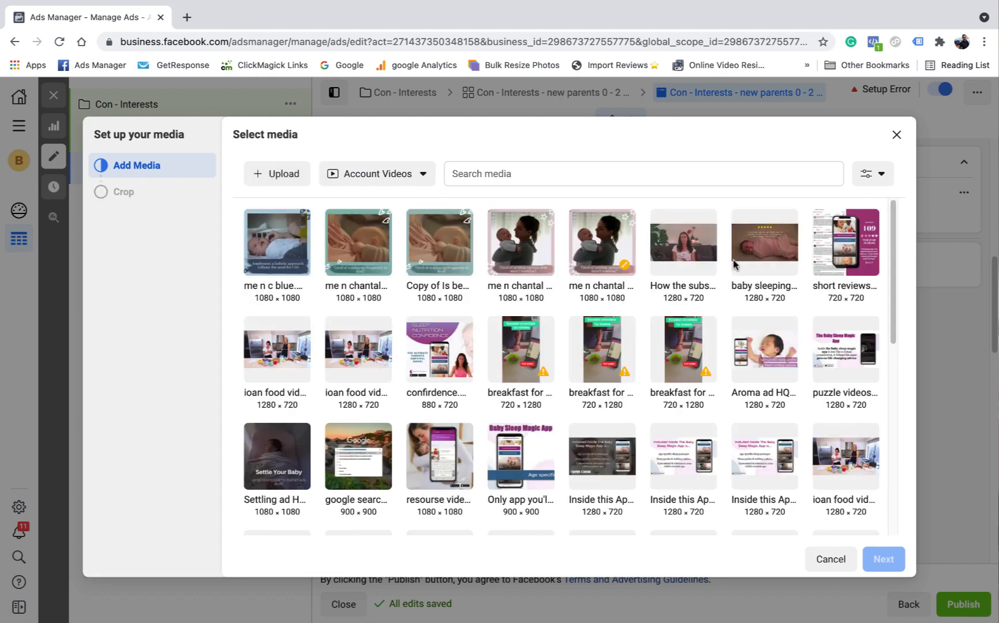
pyautogui.click(279, 182)
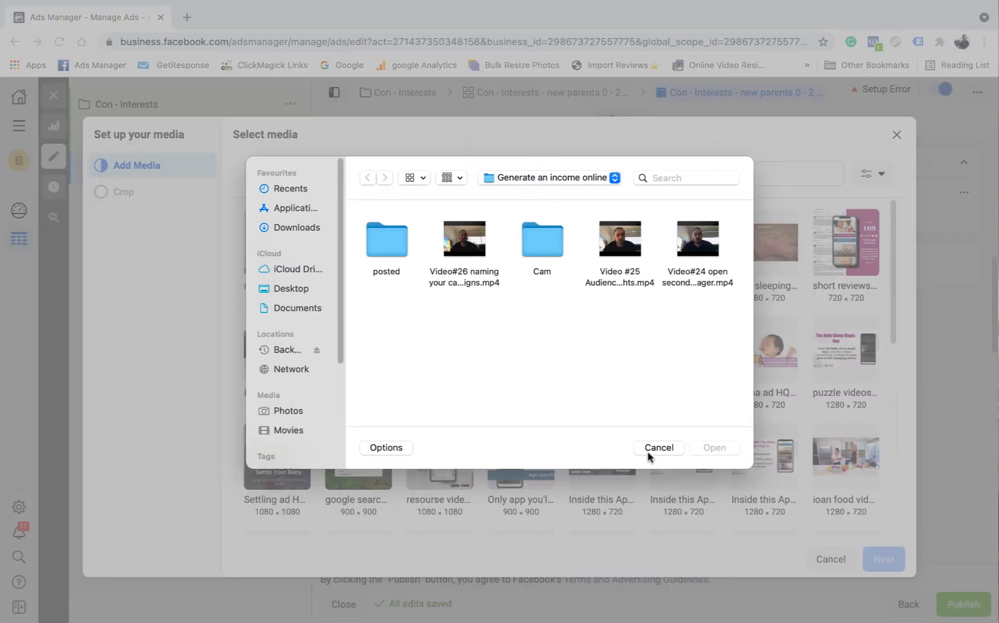
pyautogui.click(648, 454)
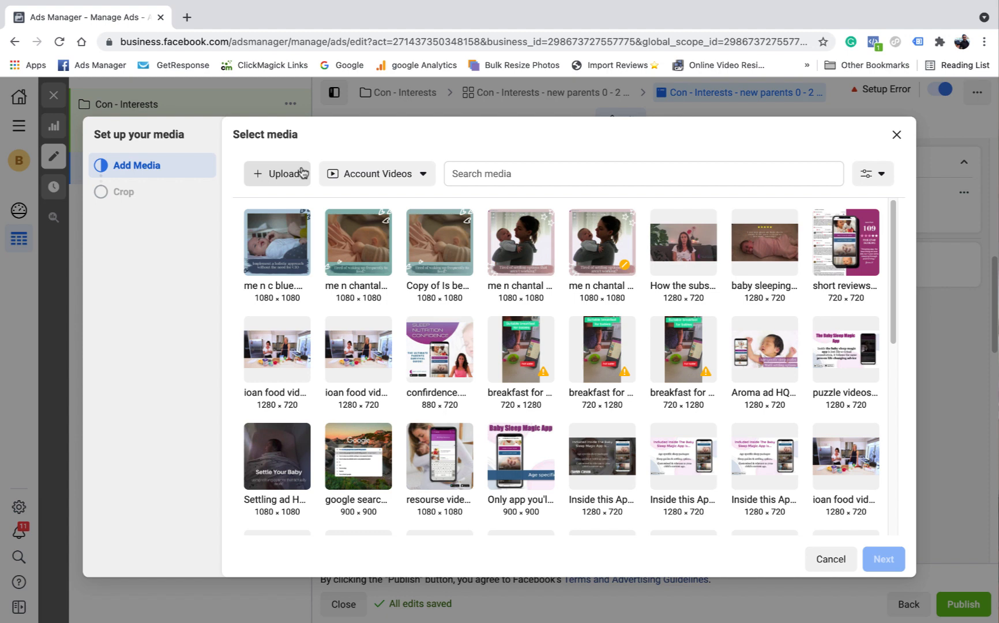
pyautogui.click(523, 293)
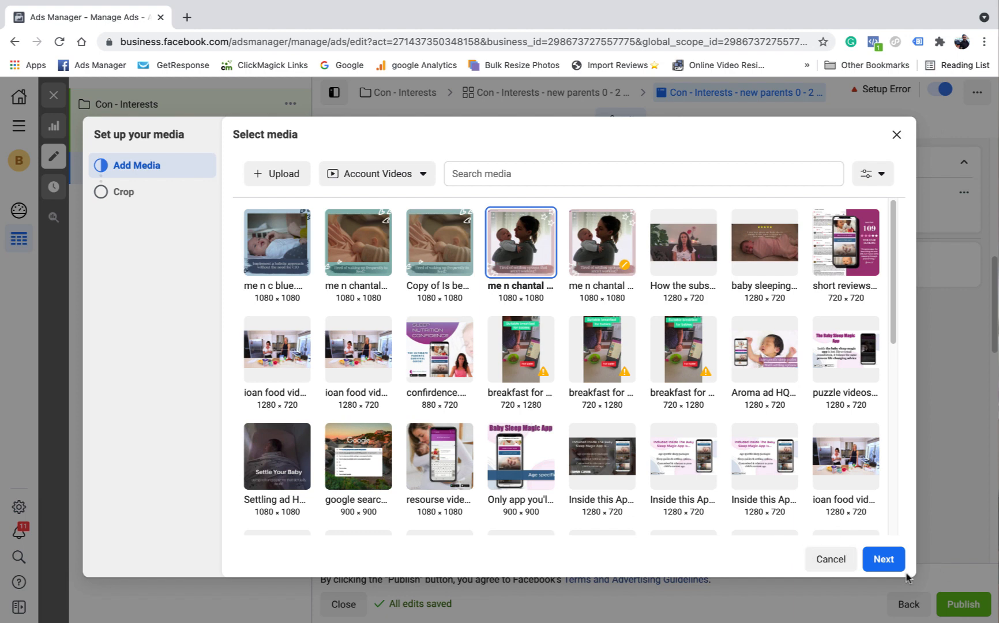
pyautogui.click(875, 560)
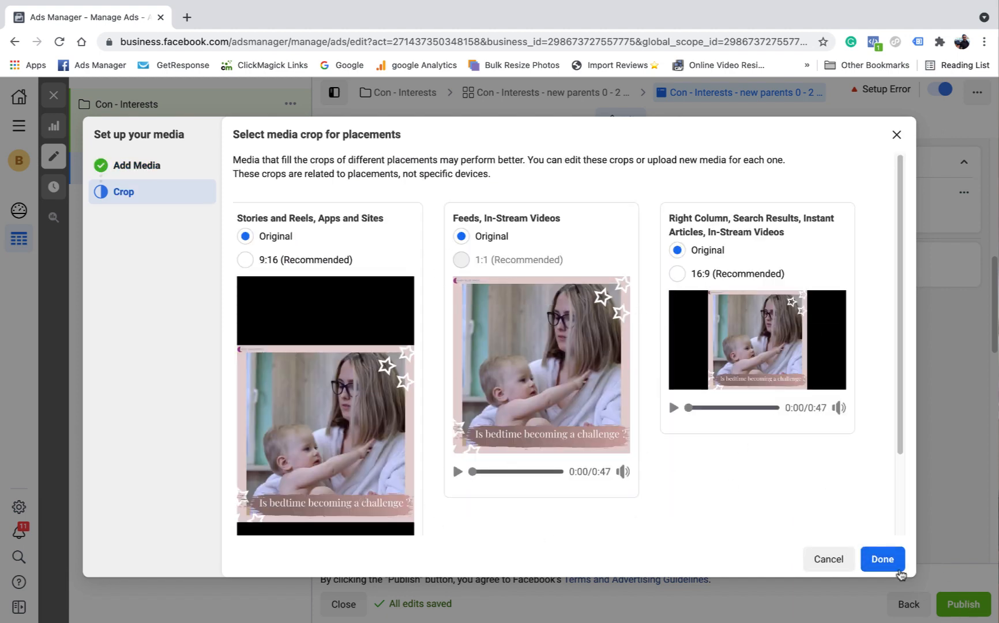
pyautogui.click(881, 558)
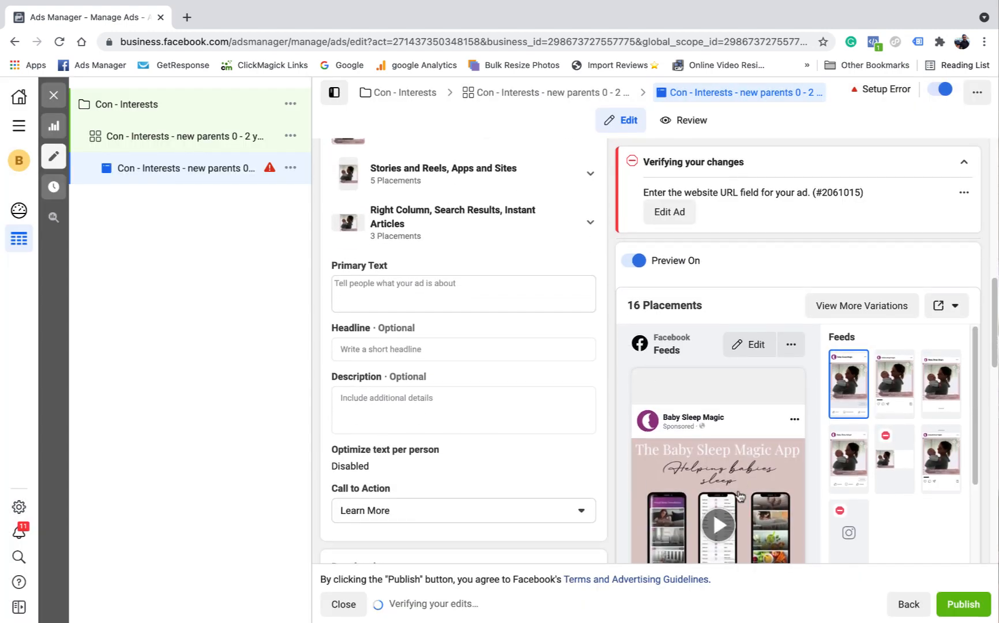
# Step: Paste the prepared "How to get your baby to sleep all night!" copy as the primary text and insert a 👉 emoji before its link
pyautogui.click(442, 252)
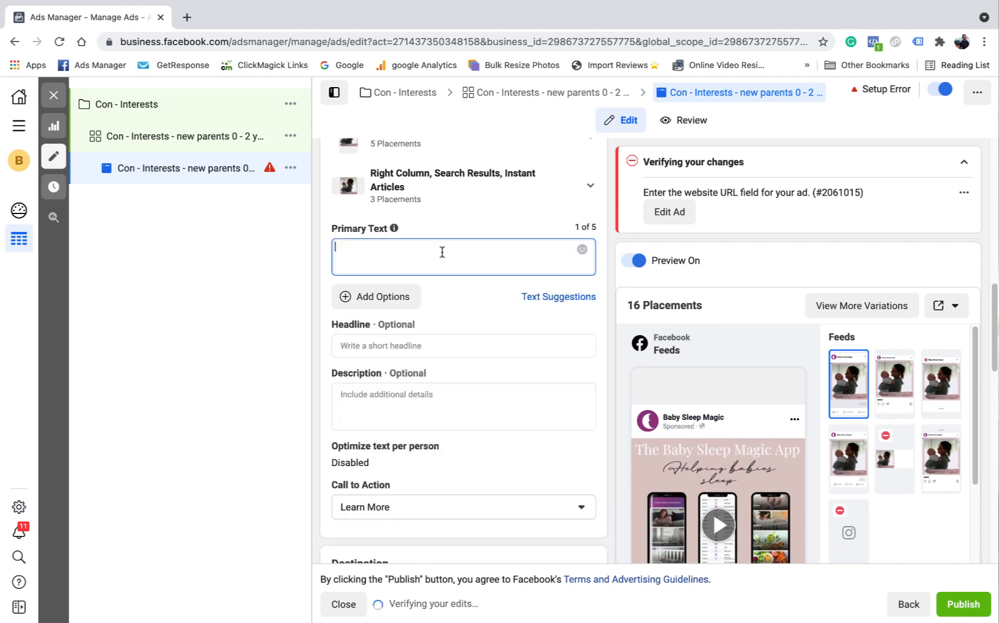
pyautogui.moveTo(351, 225)
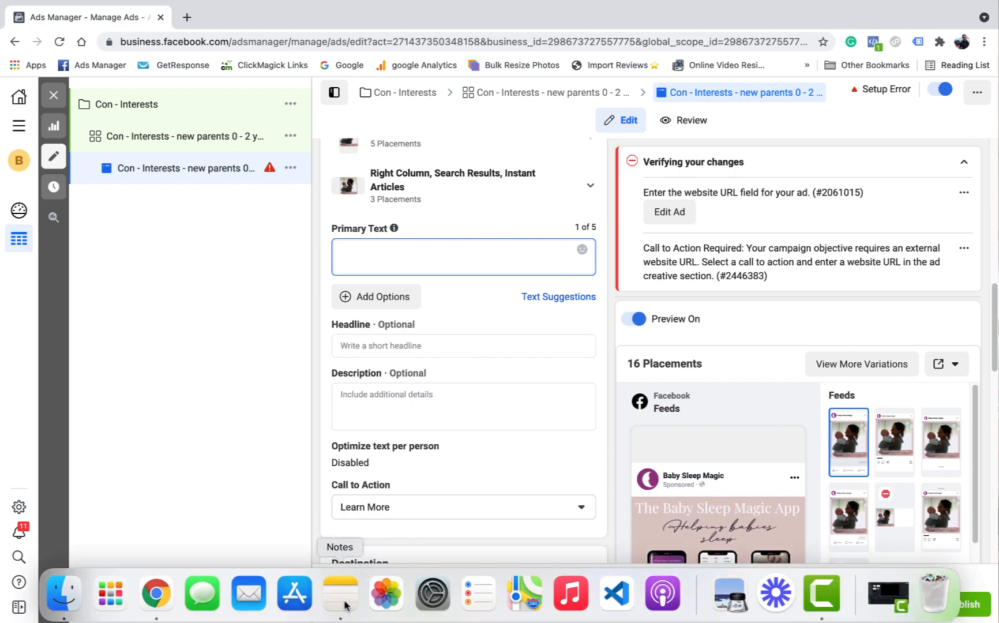
pyautogui.rightClick(360, 262)
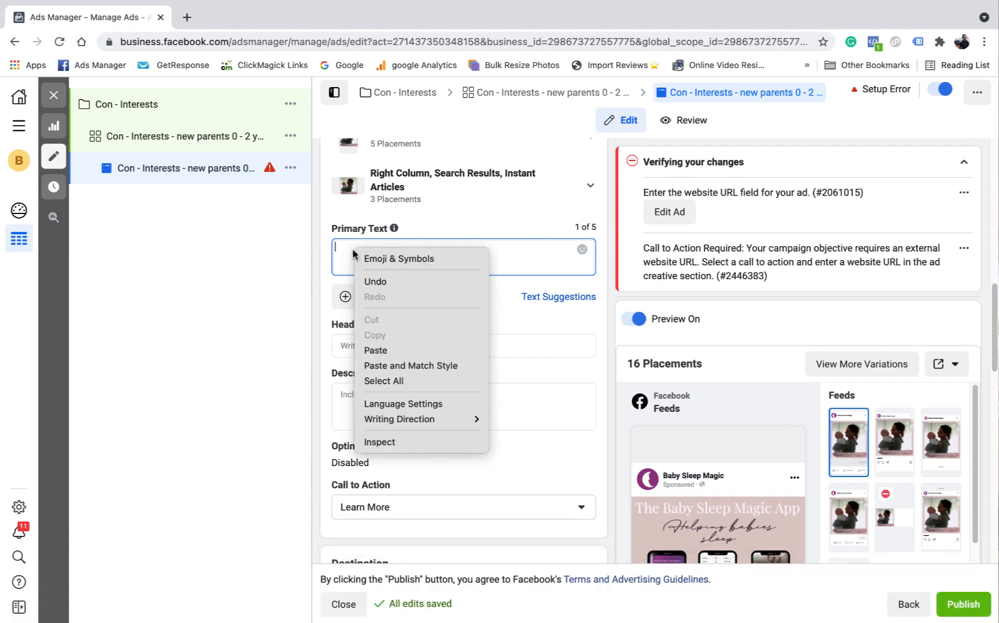
pyautogui.click(374, 346)
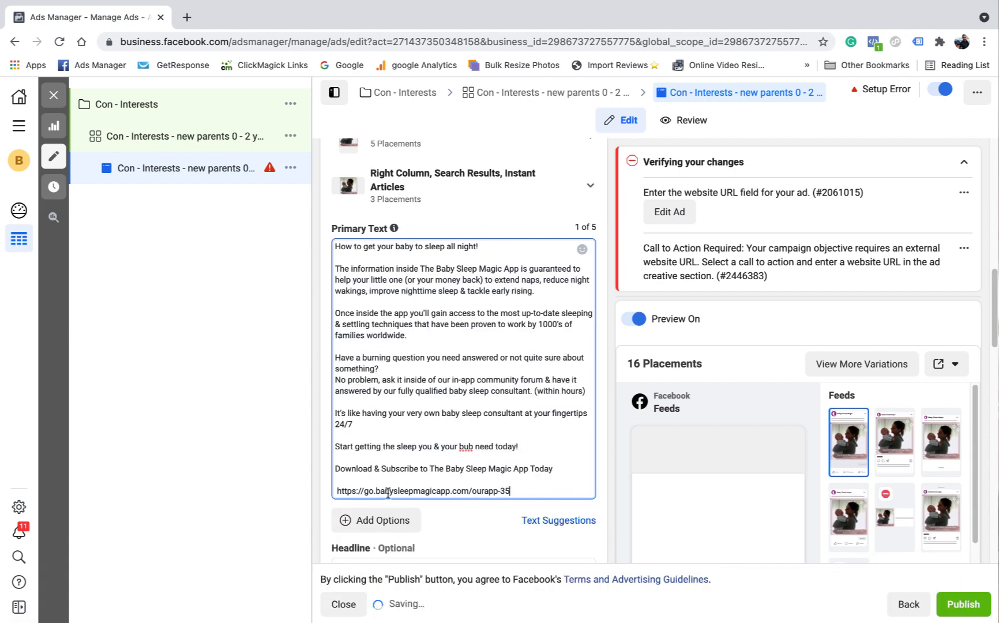
pyautogui.click(337, 491)
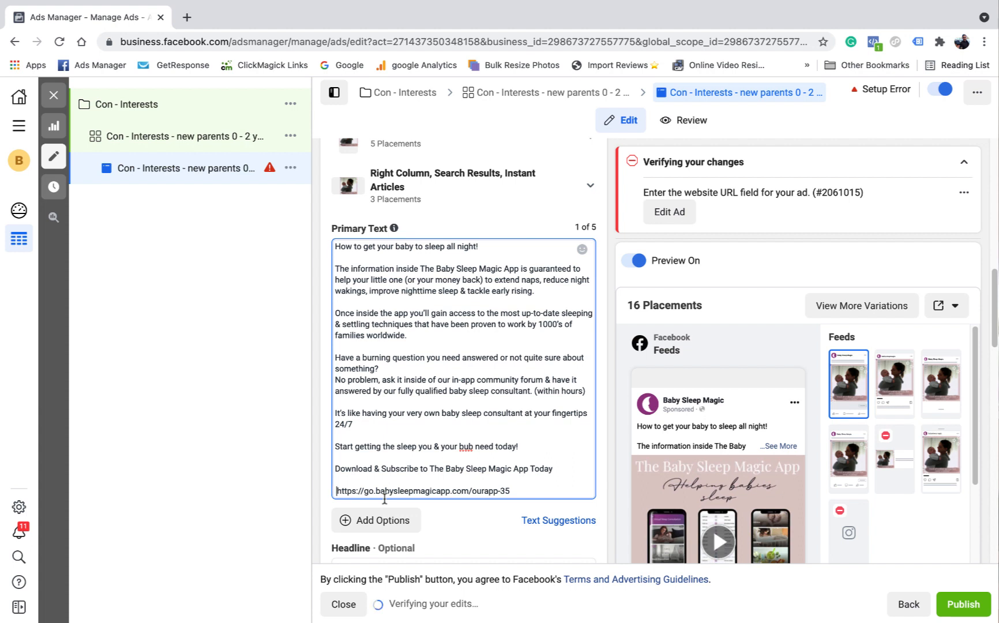
pyautogui.write('👉')
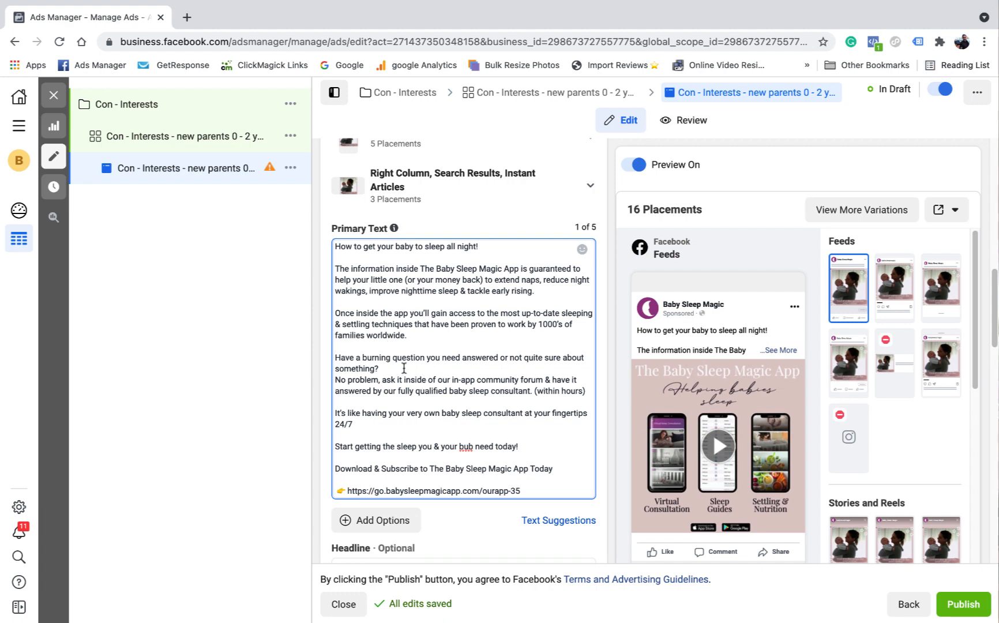
# Step: Remove the blank lines before the "Once inside the app", "Have a burning question" and "No problem" paragraphs of the primary text
pyautogui.press('Return')
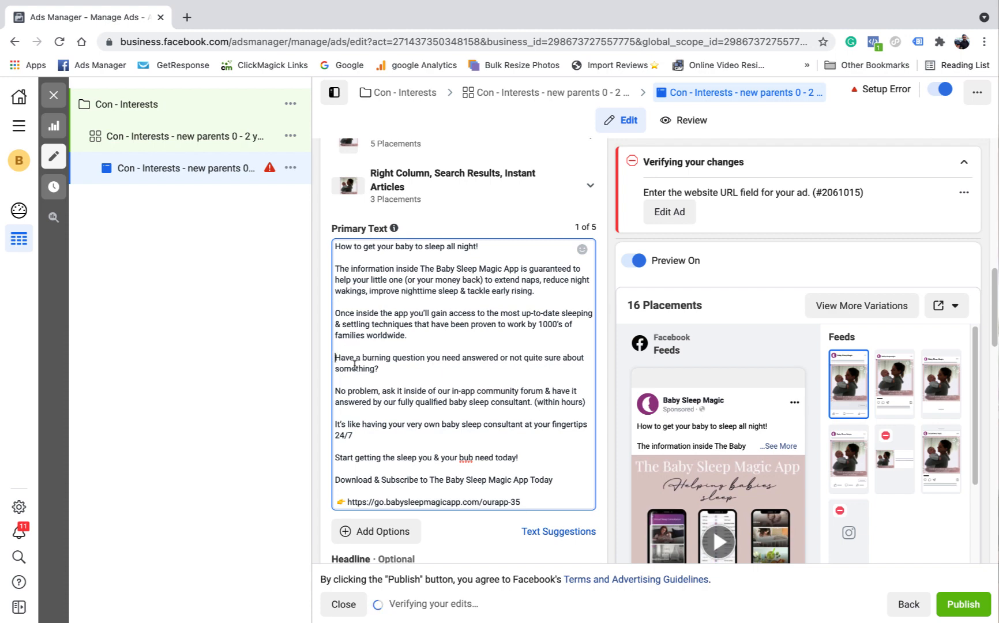
pyautogui.press('BackSpace')
pyautogui.click(340, 311)
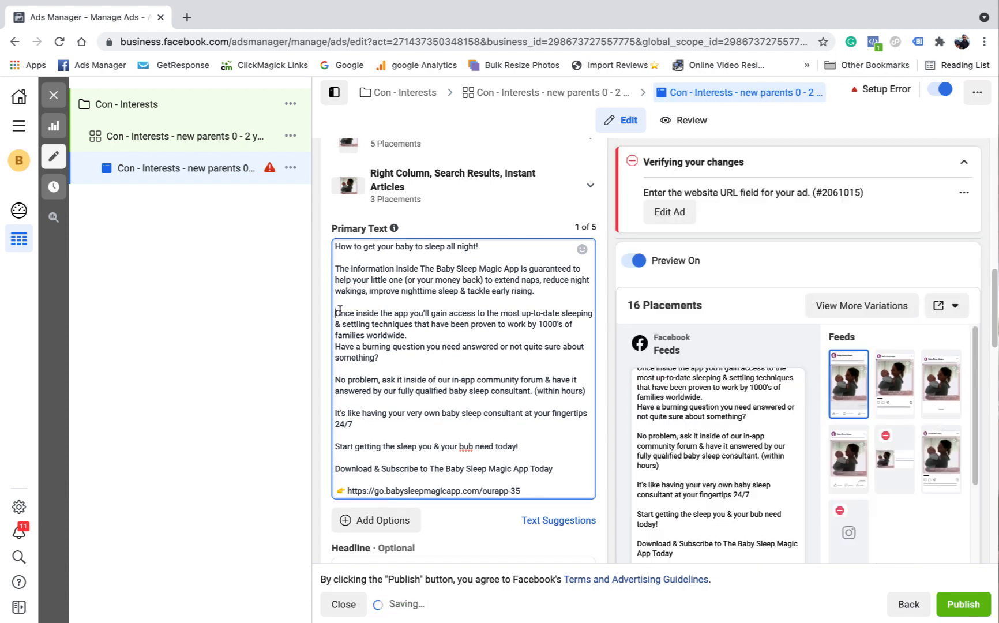
pyautogui.press('BackSpace')
pyautogui.click(337, 368)
pyautogui.press('BackSpace')
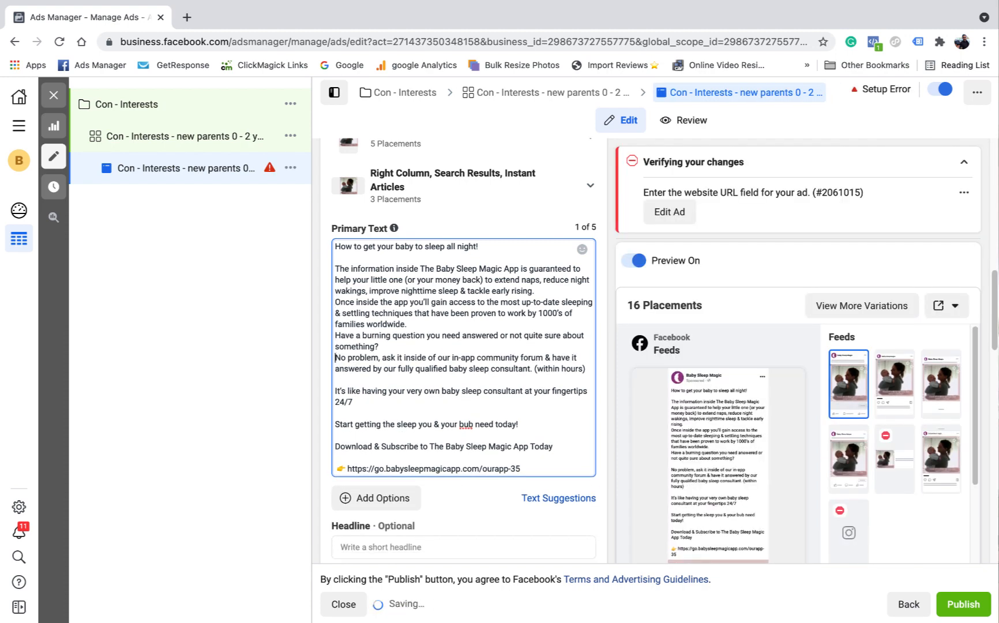
# Step: Restore the blank lines before the "Once inside the app" and "Have a burning question" paragraphs of the primary text
pyautogui.click(547, 287)
pyautogui.press('Return')
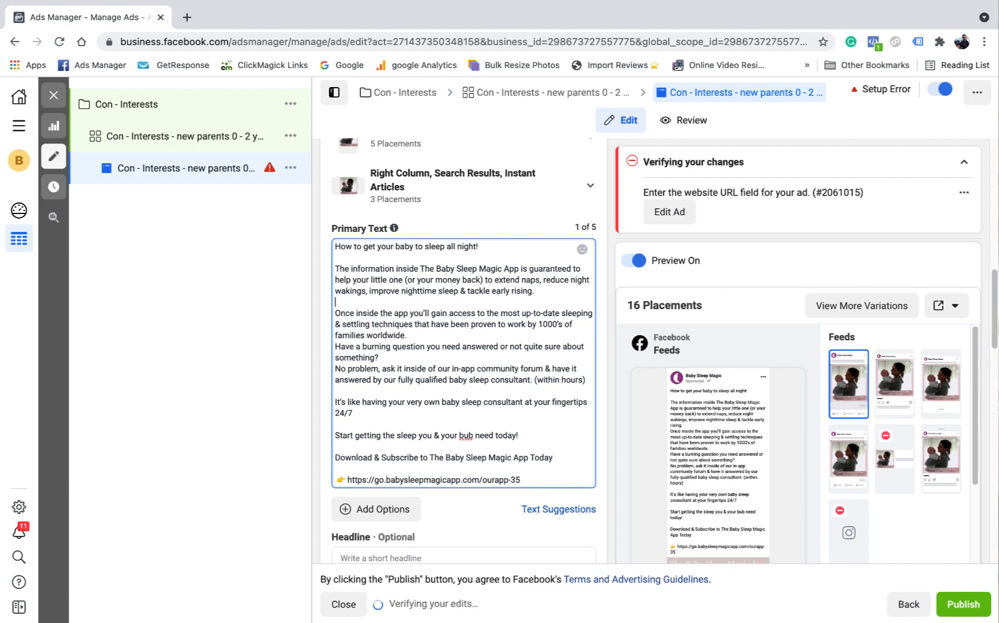
pyautogui.click(427, 335)
pyautogui.press('Return')
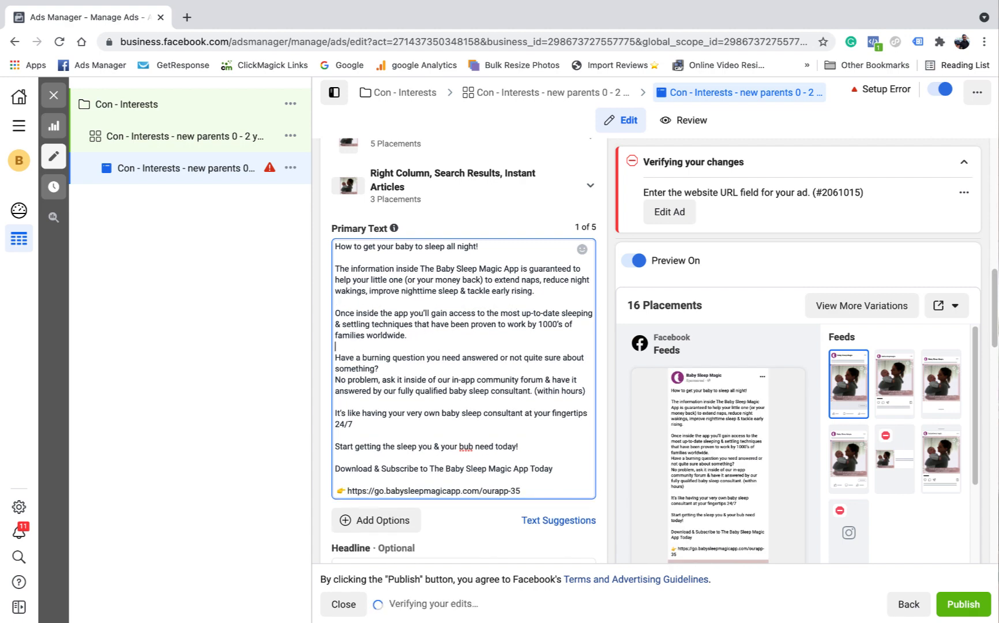
# Step: Restore the blank line before the "No problem" paragraph of the primary text
pyautogui.click(386, 368)
pyautogui.press('Return')
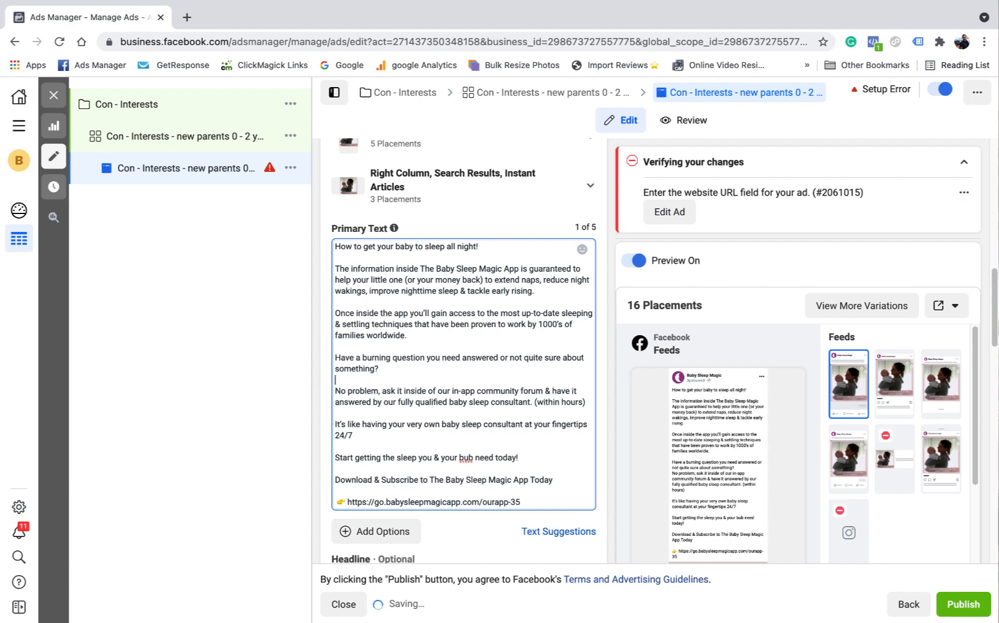
# Step: Paste the prepared "This app will help your bub get a full nights sleep >>" line as the ad's headline
pyautogui.scroll(-5, 414, 352)
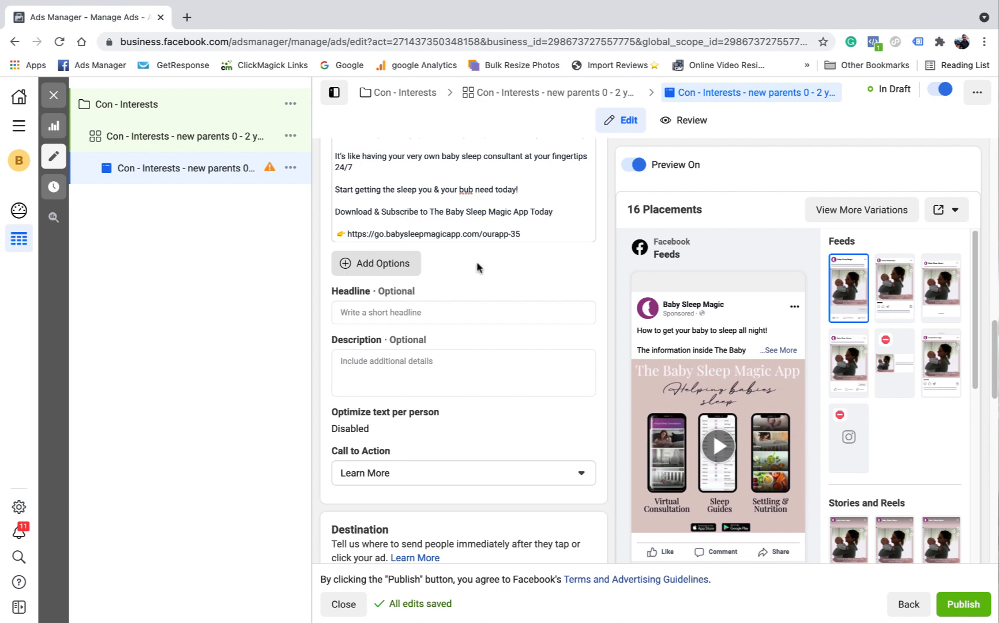
pyautogui.click(397, 312)
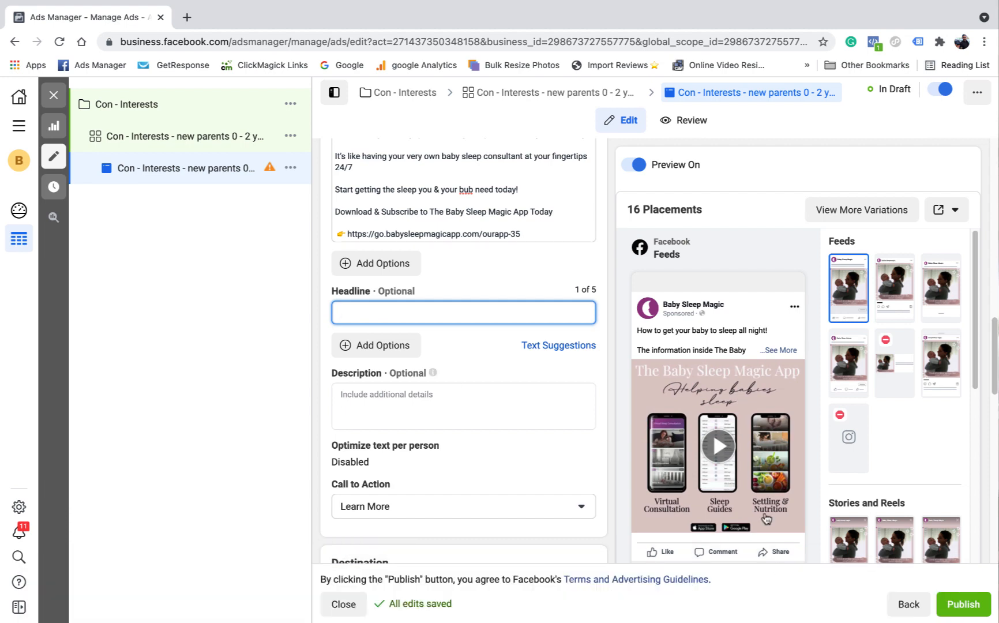
pyautogui.scroll(-3, 771, 503)
pyautogui.scroll(3, 575, 403)
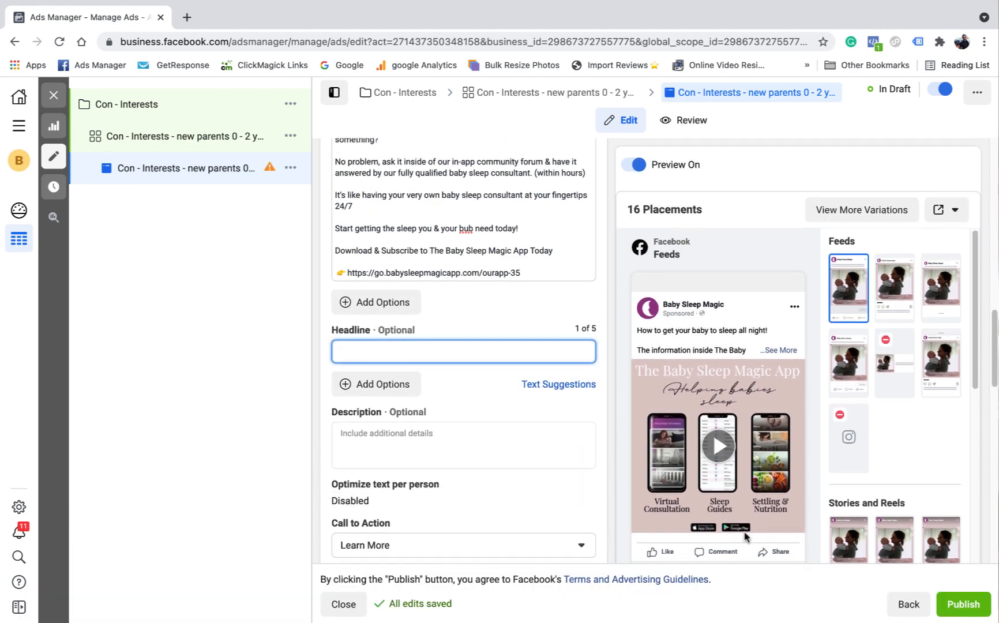
pyautogui.rightClick(375, 358)
pyautogui.click(423, 459)
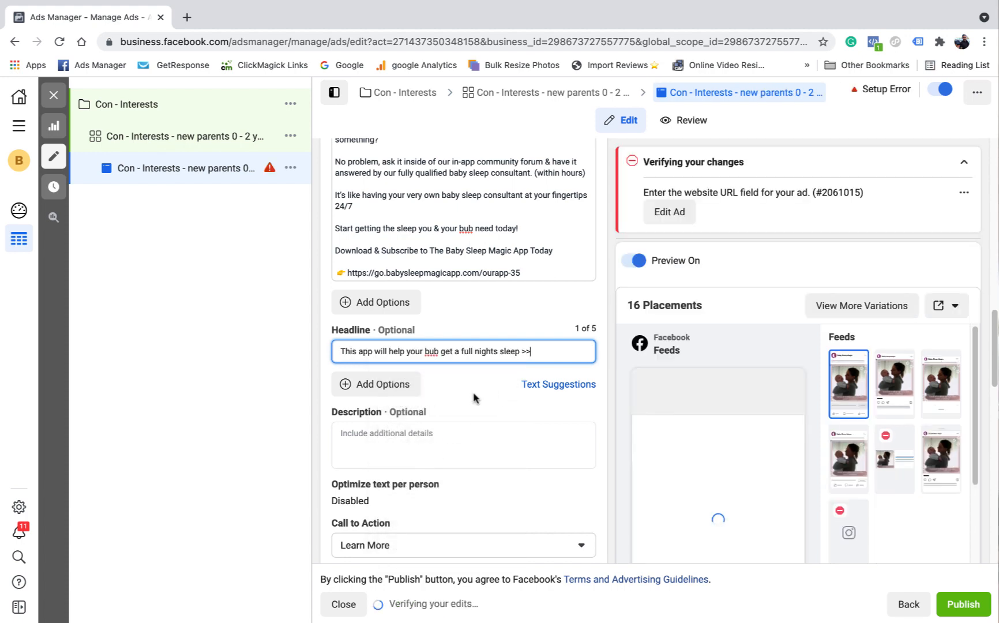
# Step: Set the ad's call to action to Shop Now
pyautogui.scroll(-3, 473, 397)
pyautogui.scroll(-1, 568, 438)
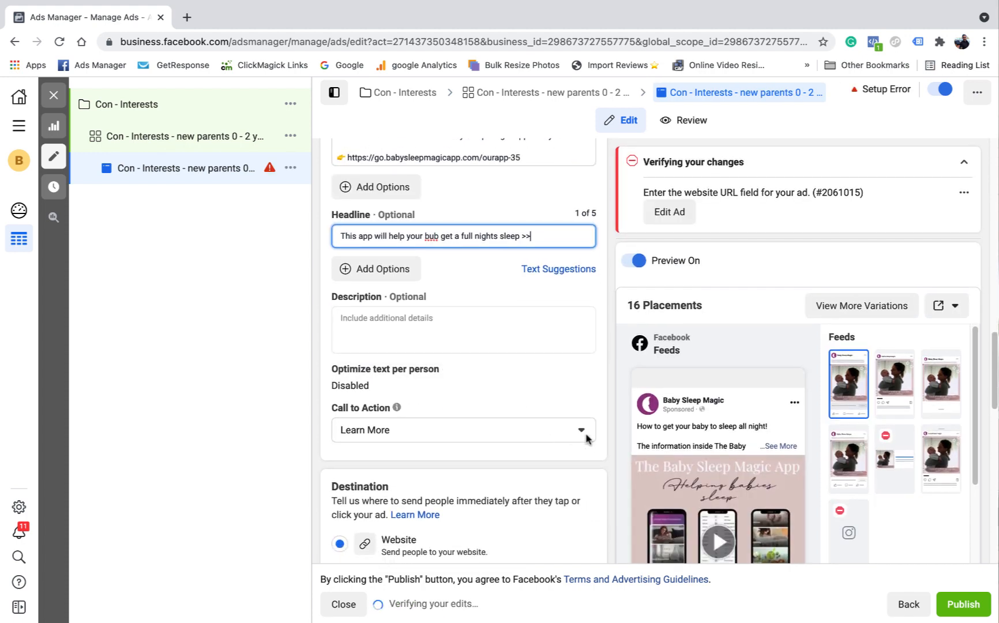
pyautogui.click(582, 430)
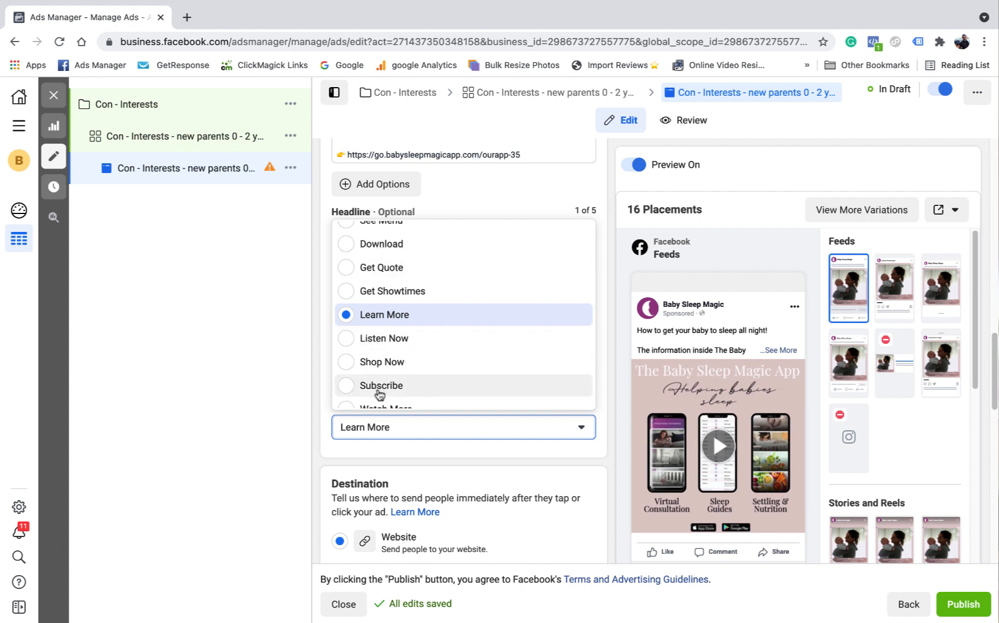
pyautogui.click(380, 362)
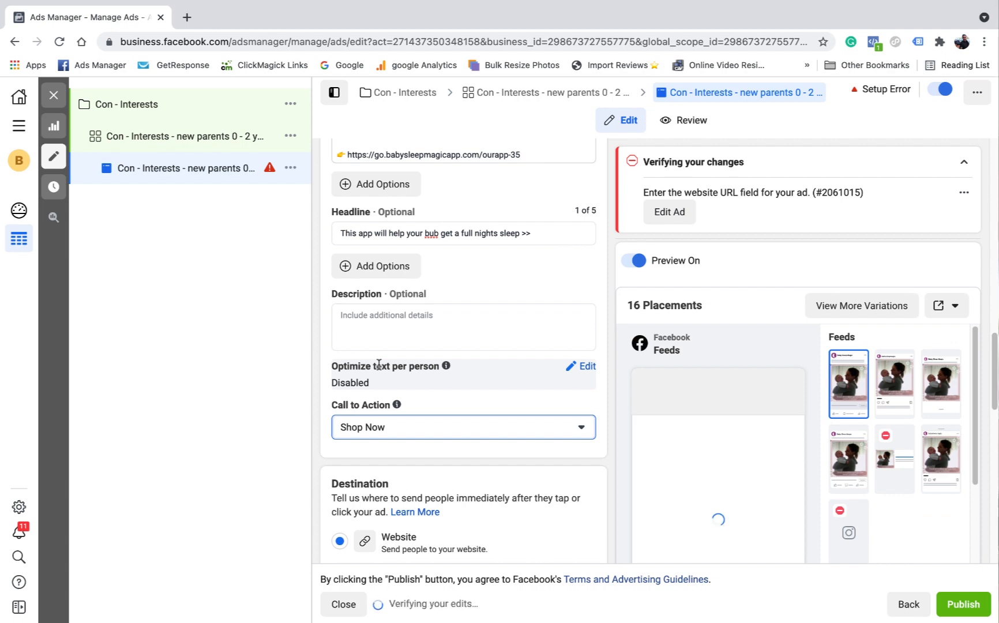
pyautogui.scroll(-8, 379, 364)
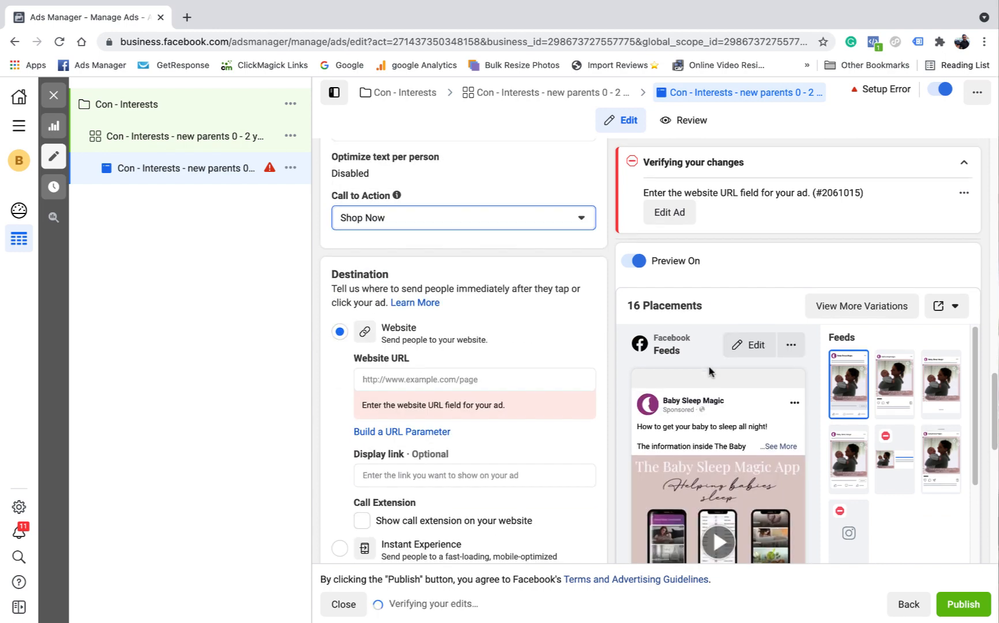
pyautogui.scroll(-6, 762, 460)
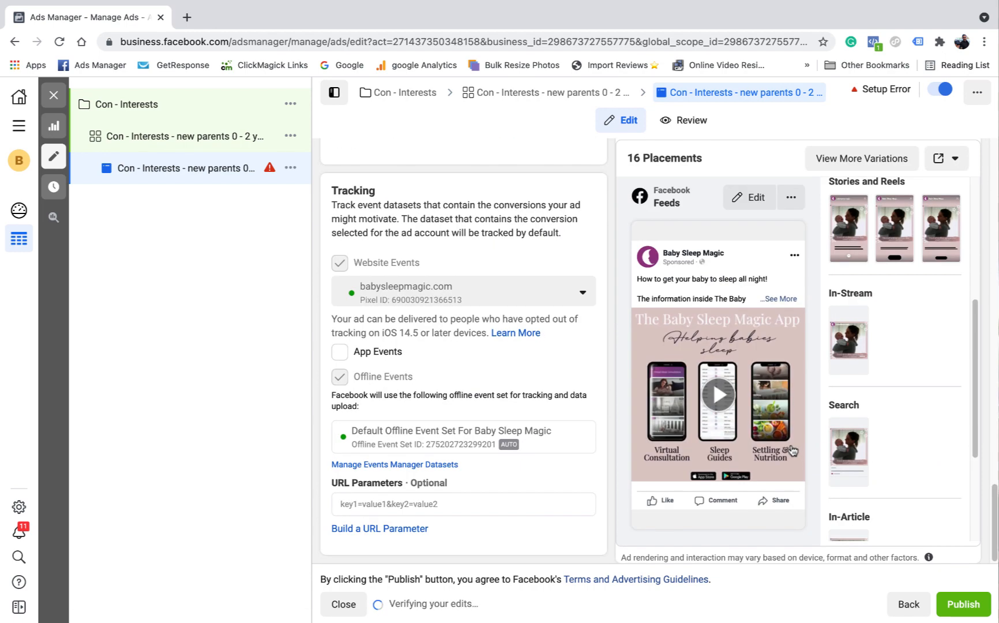
pyautogui.scroll(8, 459, 375)
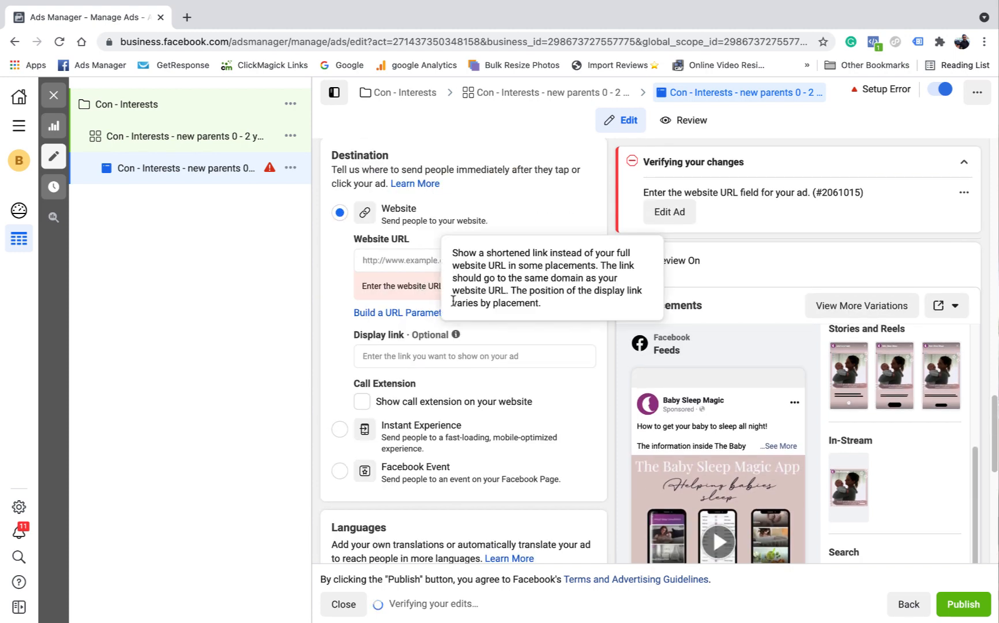
pyautogui.scroll(5, 444, 263)
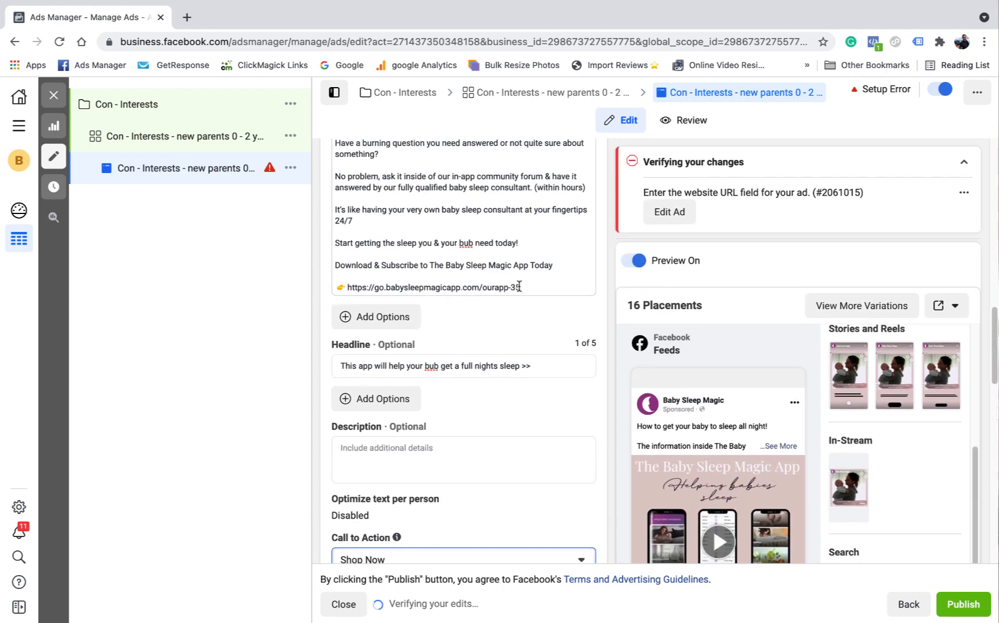
pyautogui.moveTo(521, 287); pyautogui.dragTo(350, 287)
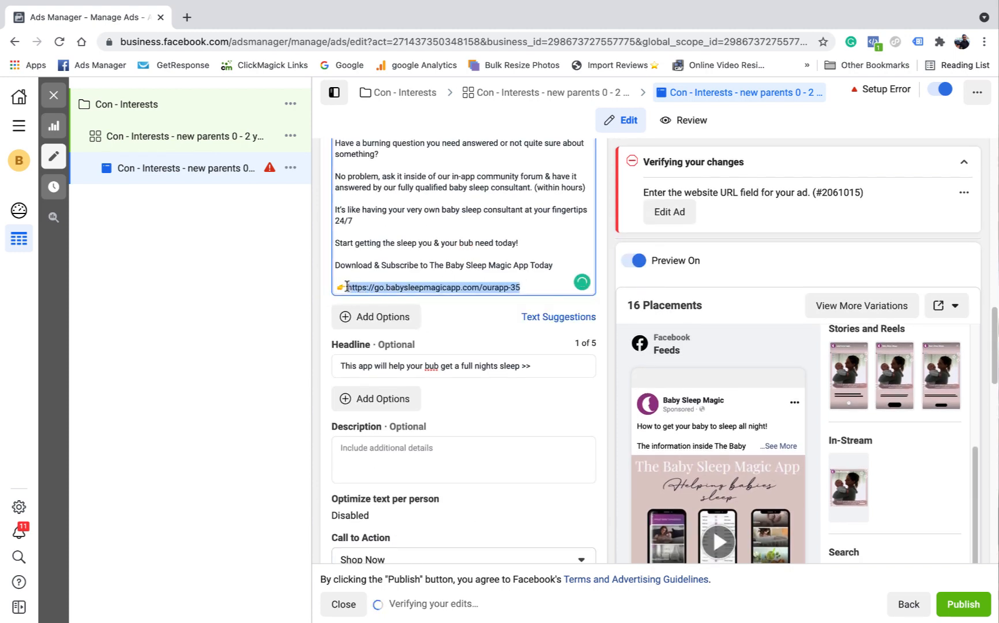
pyautogui.rightClick(350, 286)
pyautogui.click(397, 393)
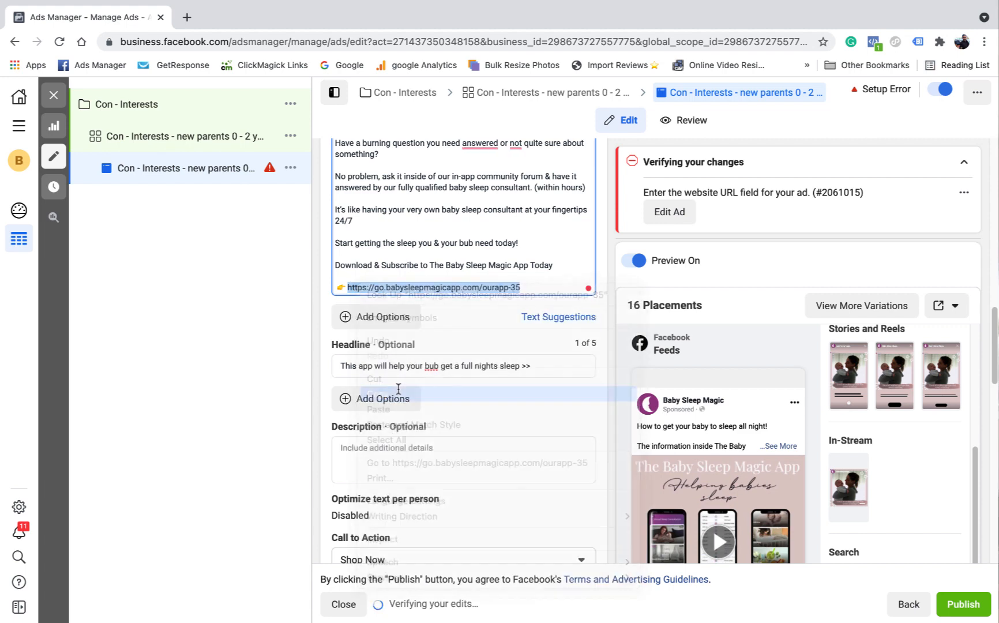
pyautogui.click(460, 321)
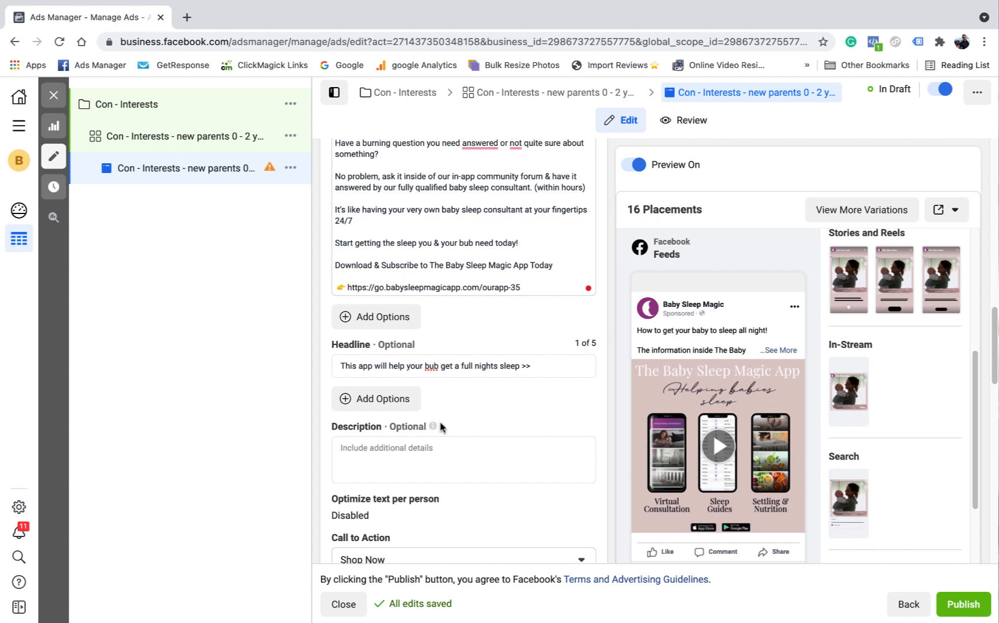
pyautogui.scroll(-3, 445, 430)
pyautogui.scroll(-3, 447, 433)
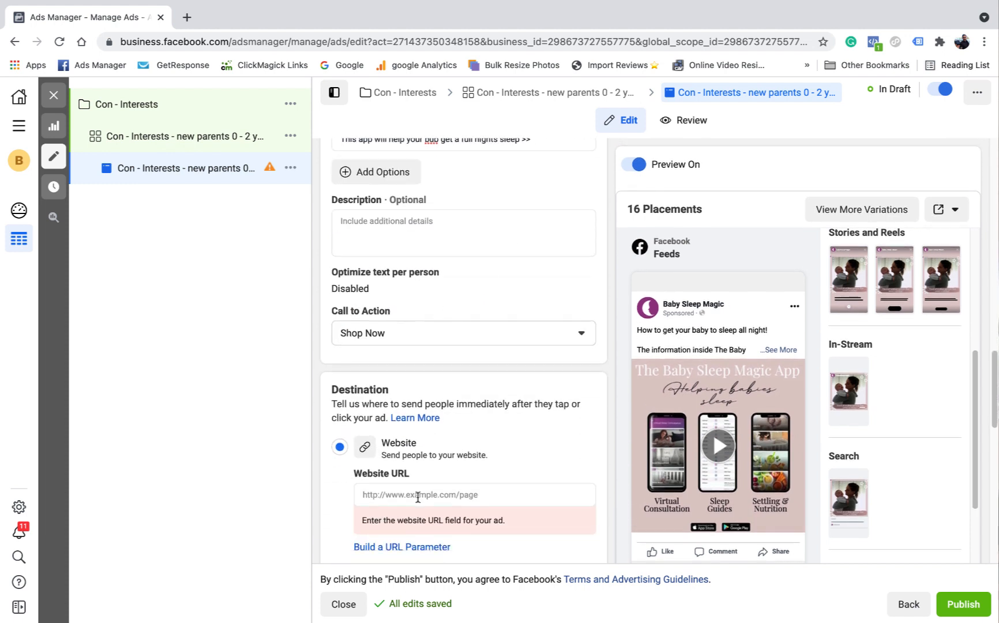
pyautogui.click(384, 447)
pyautogui.rightClick(385, 447)
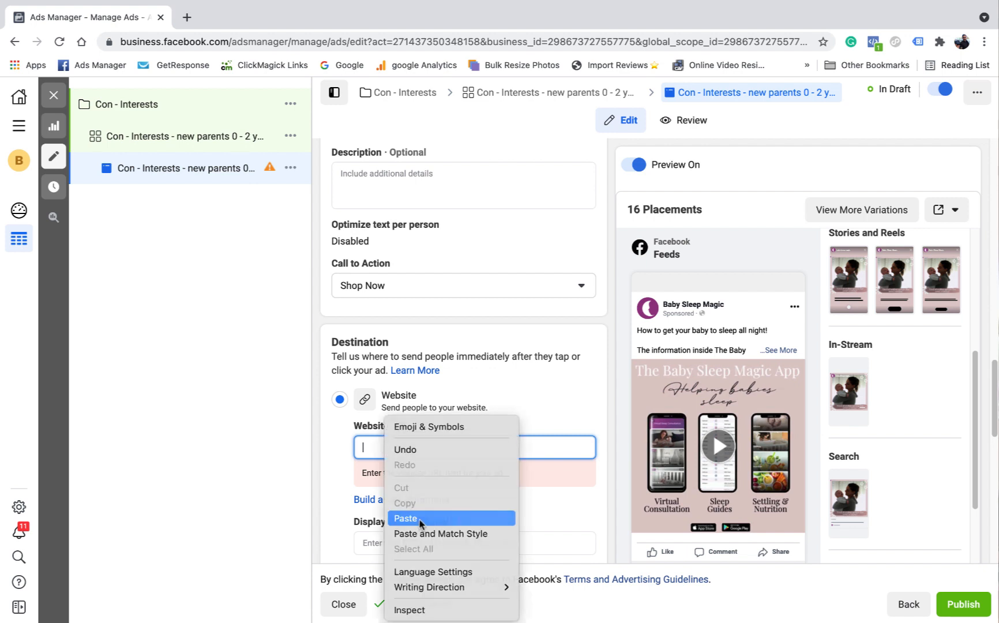
pyautogui.click(420, 518)
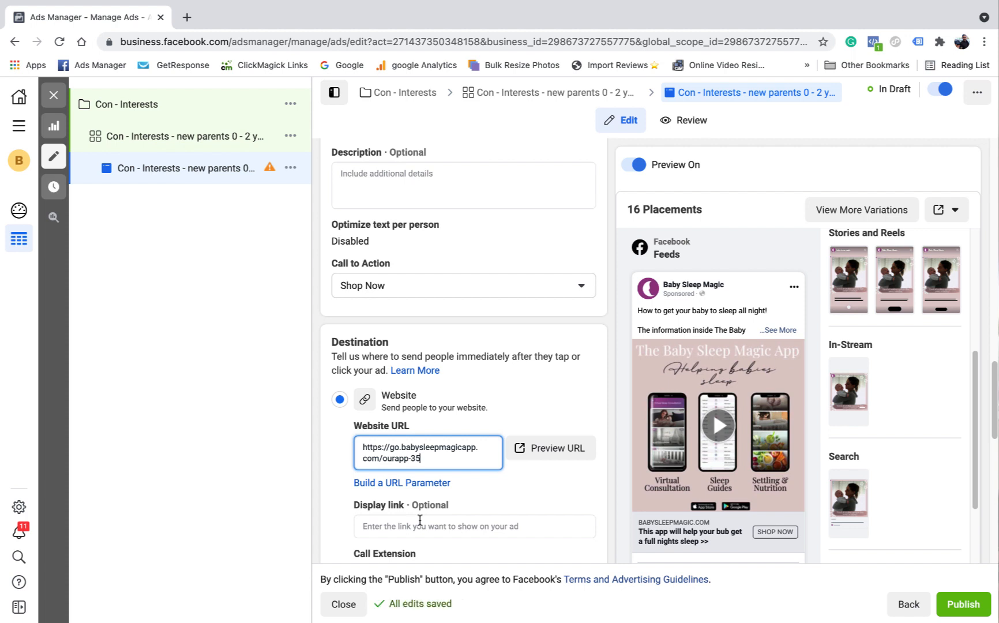
pyautogui.scroll(-2, 490, 414)
pyautogui.scroll(4, 519, 413)
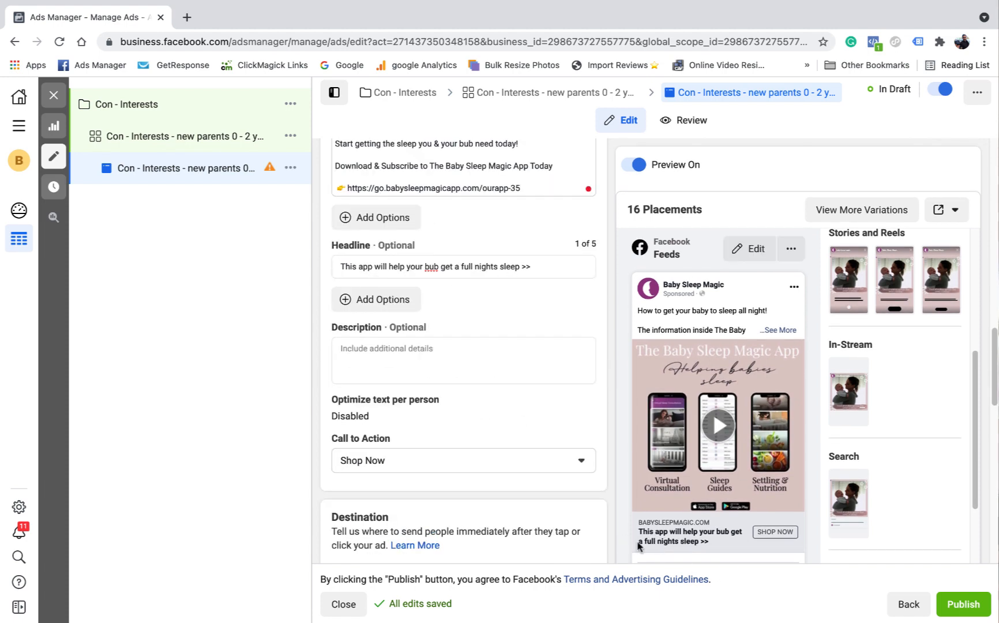
pyautogui.scroll(2, 369, 415)
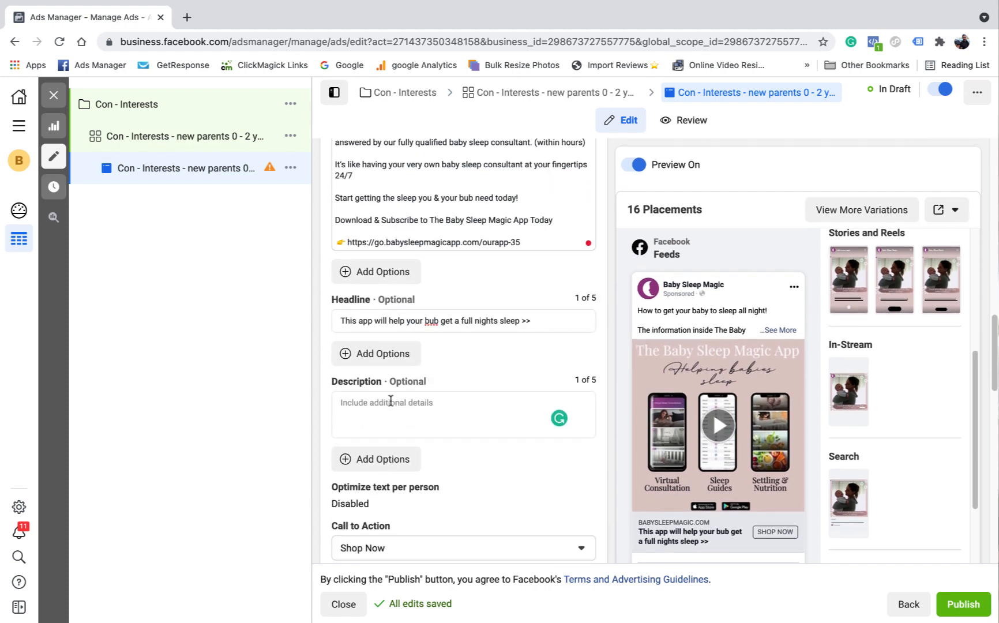
pyautogui.click(390, 401)
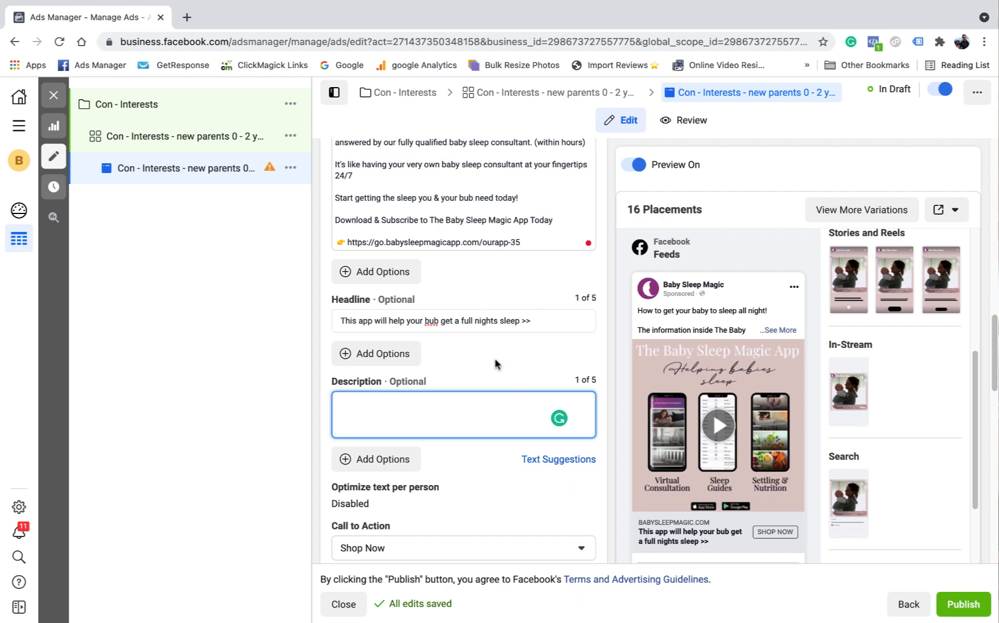
pyautogui.scroll(-2, 480, 419)
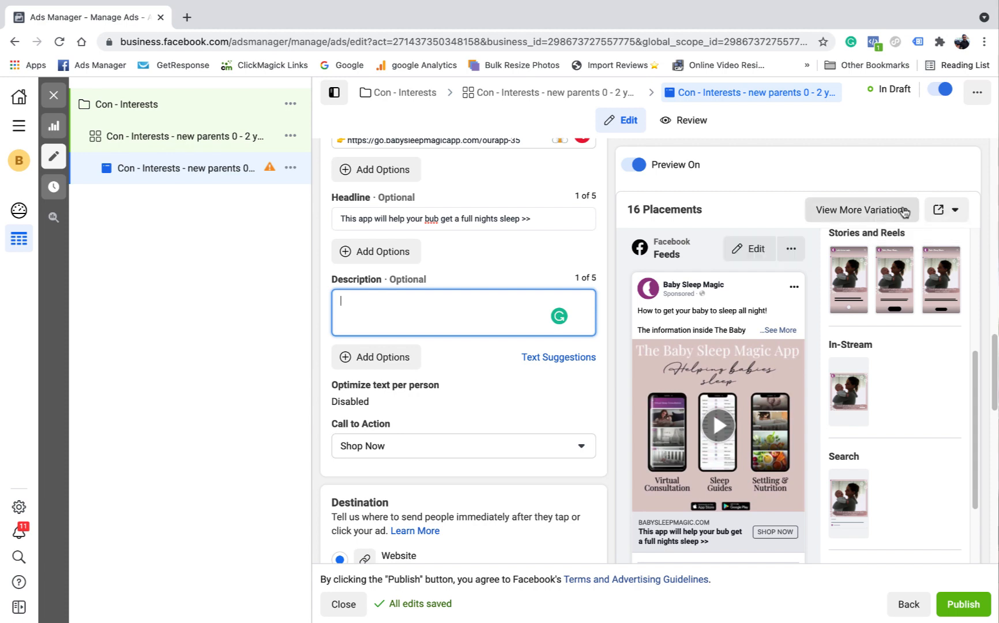
# Step: View more variations of the ad and examine its previews for the Instagram, Audience Network, Messenger and Facebook placements
pyautogui.click(875, 211)
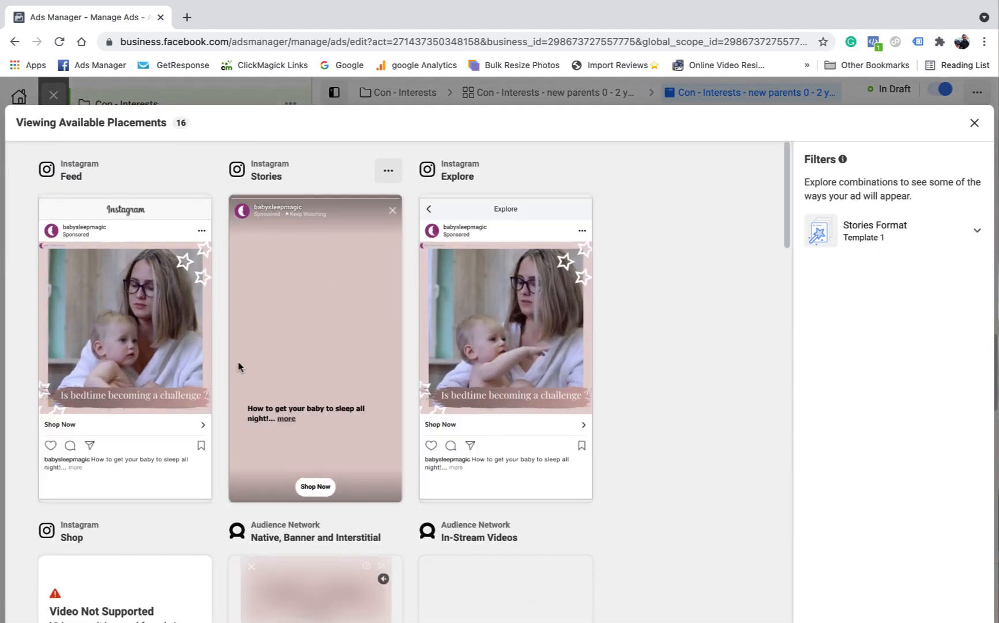
pyautogui.scroll(-1, 238, 368)
pyautogui.scroll(-7, 311, 375)
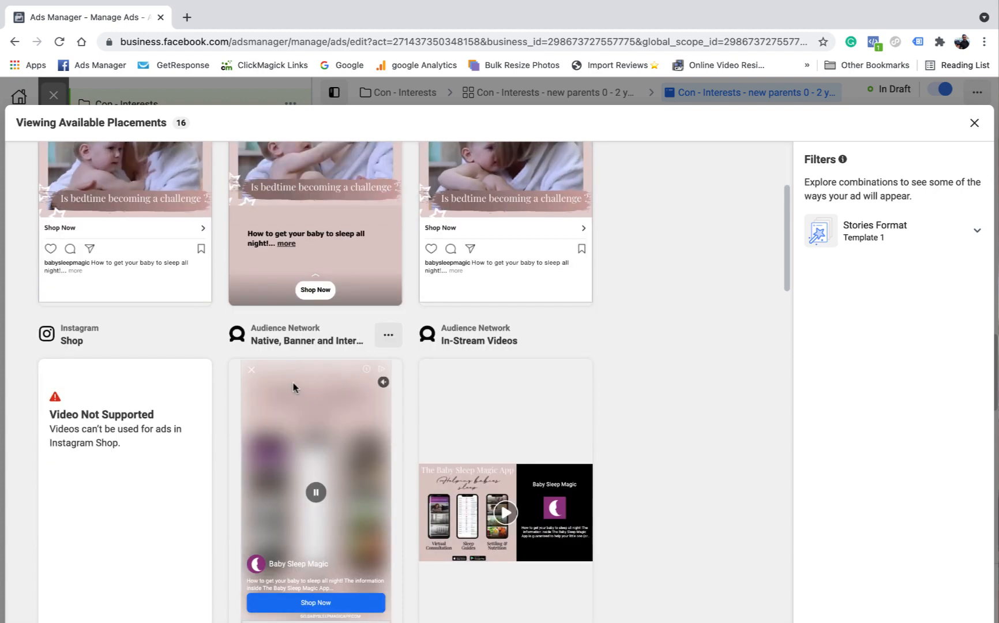
pyautogui.scroll(-2, 290, 383)
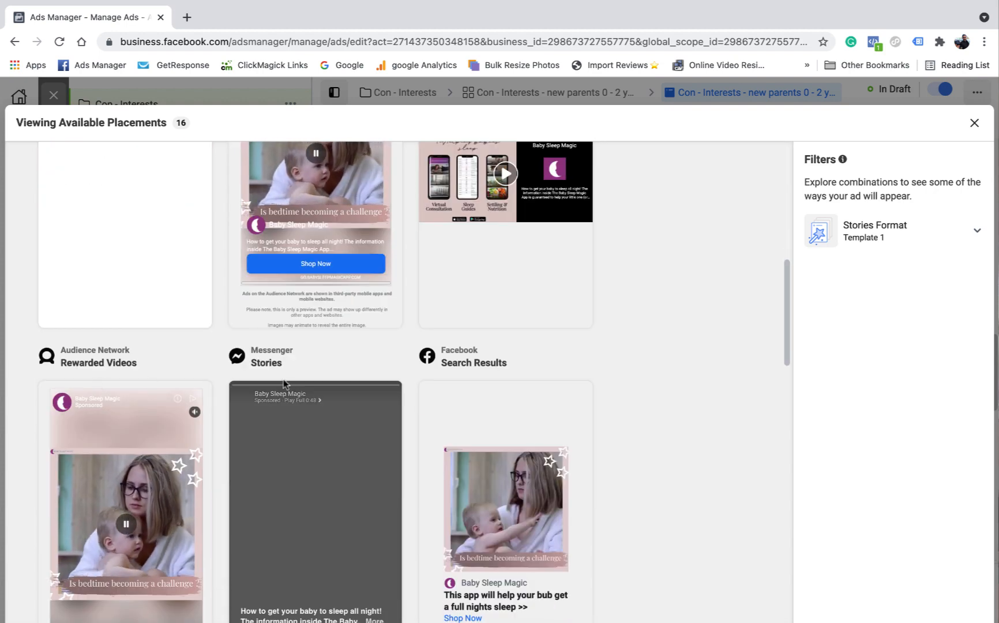
pyautogui.scroll(-6, 491, 404)
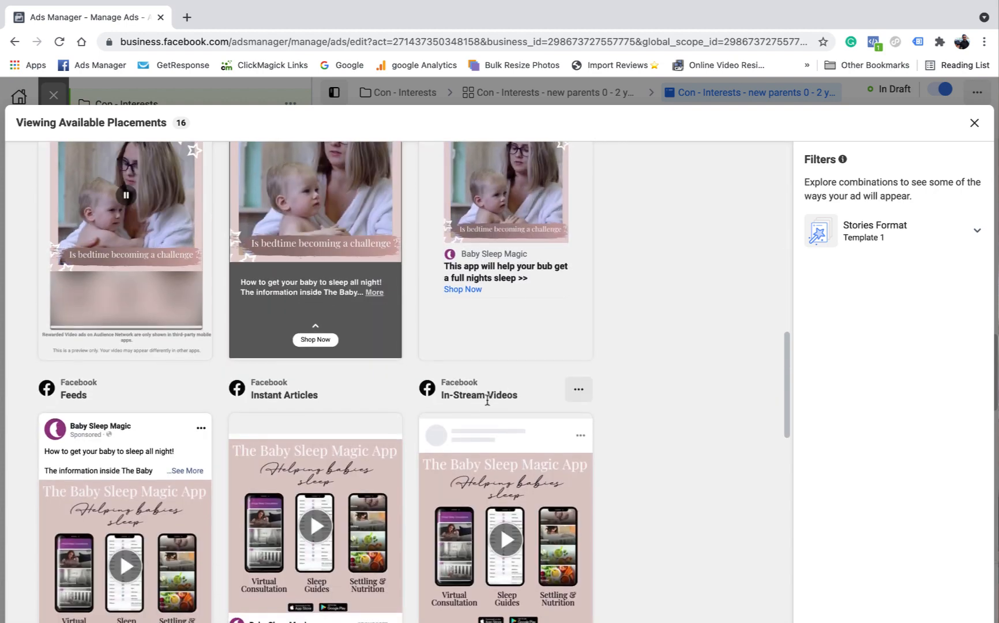
pyautogui.scroll(-2, 298, 420)
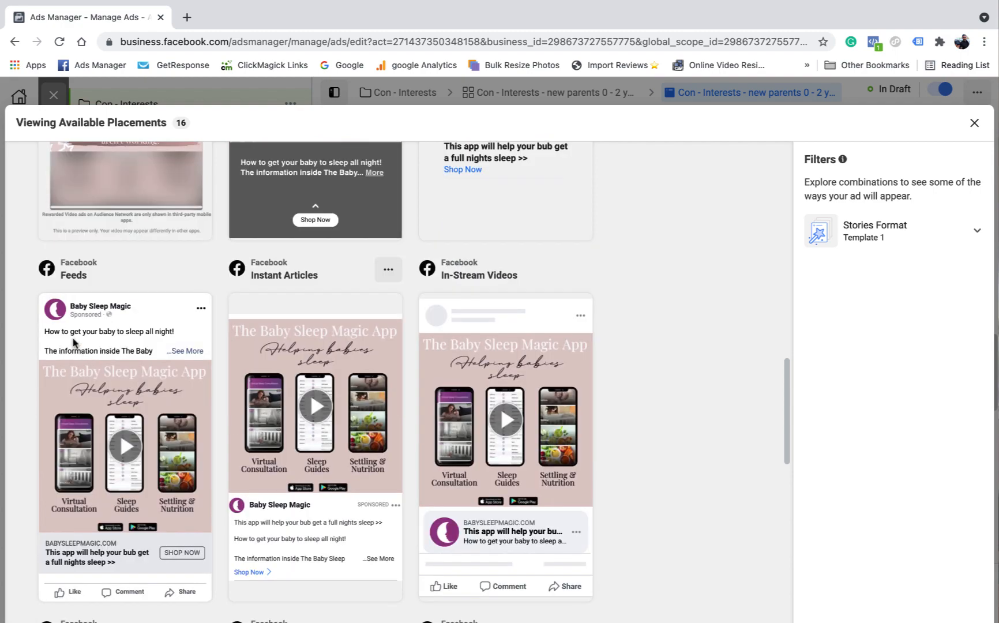
pyautogui.scroll(-2, 354, 402)
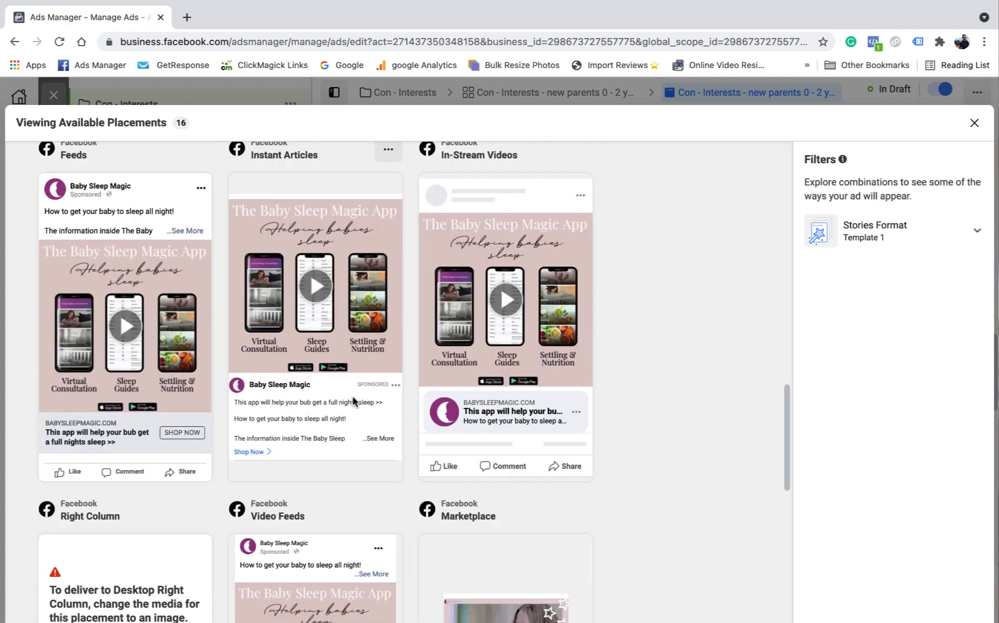
pyautogui.scroll(-2, 345, 403)
pyautogui.scroll(-1, 327, 407)
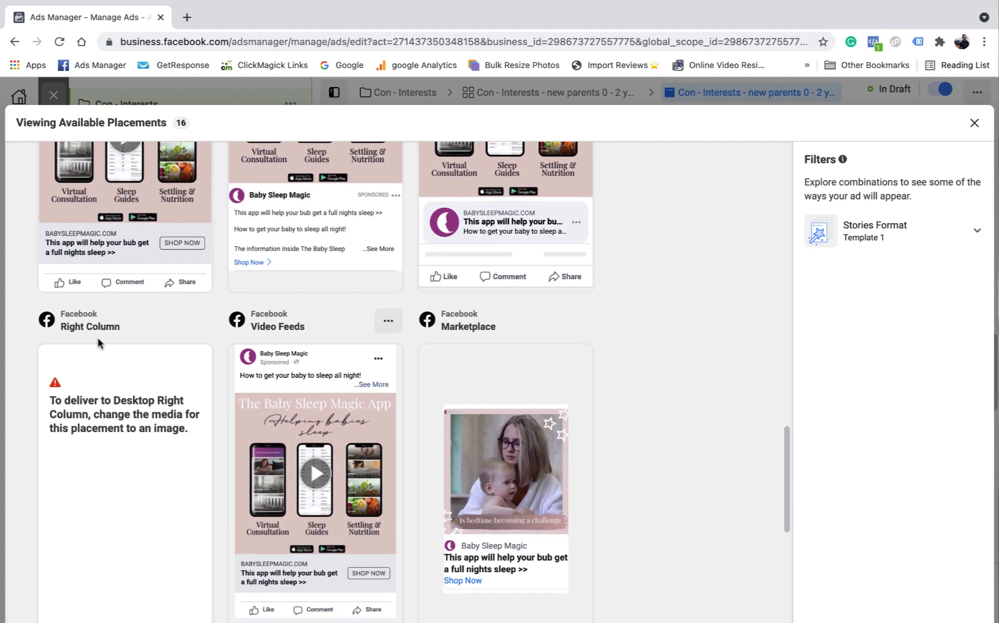
pyautogui.scroll(-2, 332, 346)
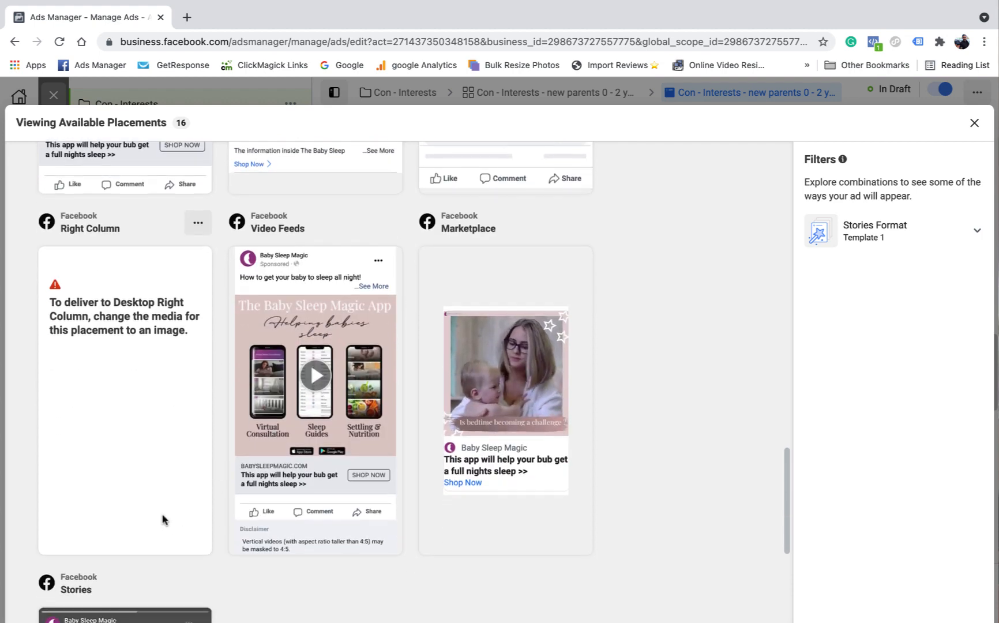
pyautogui.scroll(-4, 164, 519)
pyautogui.click(974, 123)
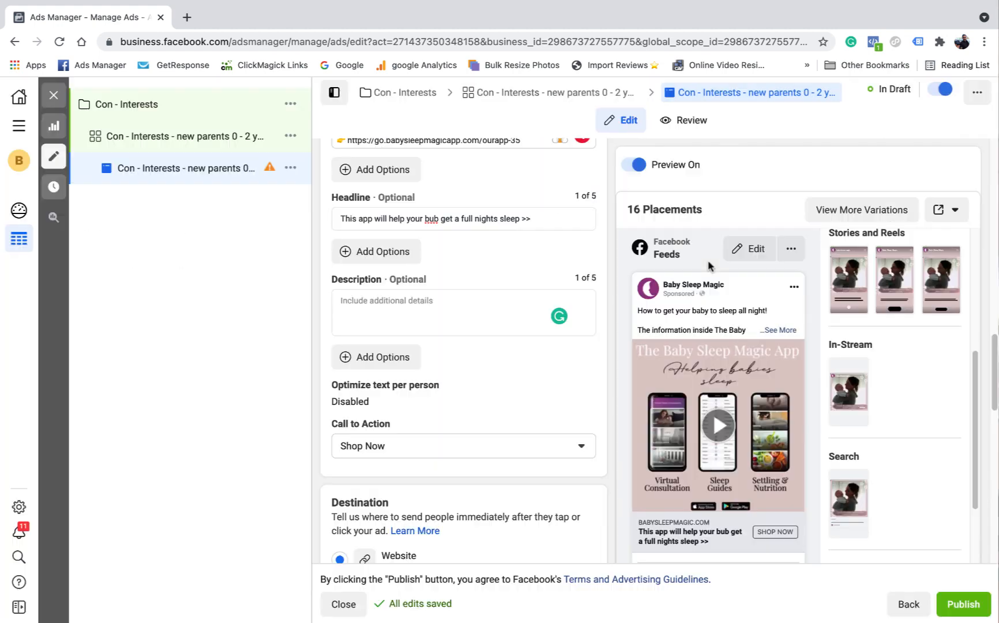
# Step: Enter "We can help your bub get a good nights sleep" as the ad's description
pyautogui.scroll(-1, 474, 455)
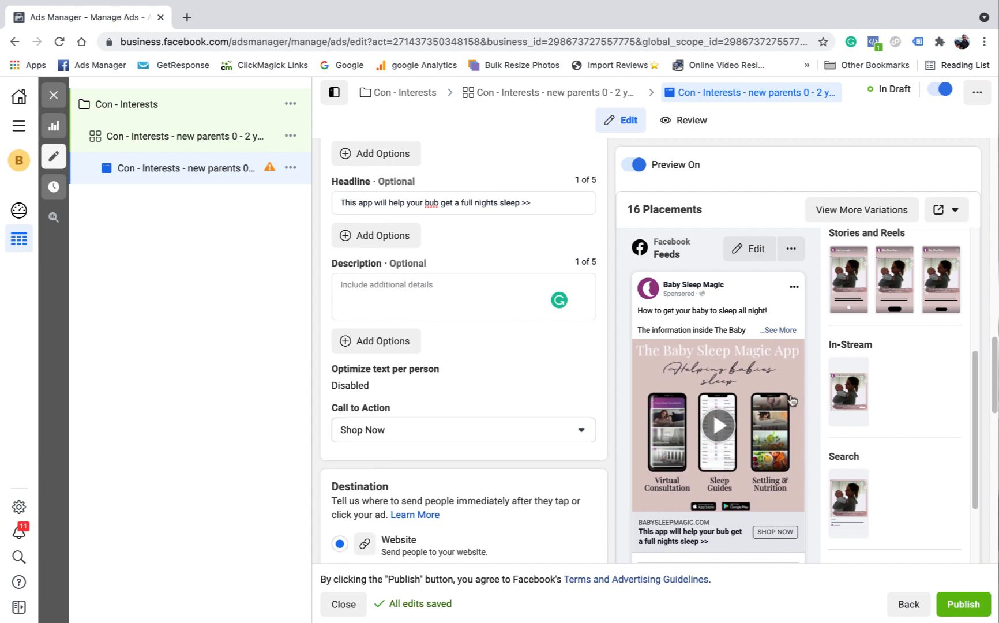
pyautogui.click(371, 286)
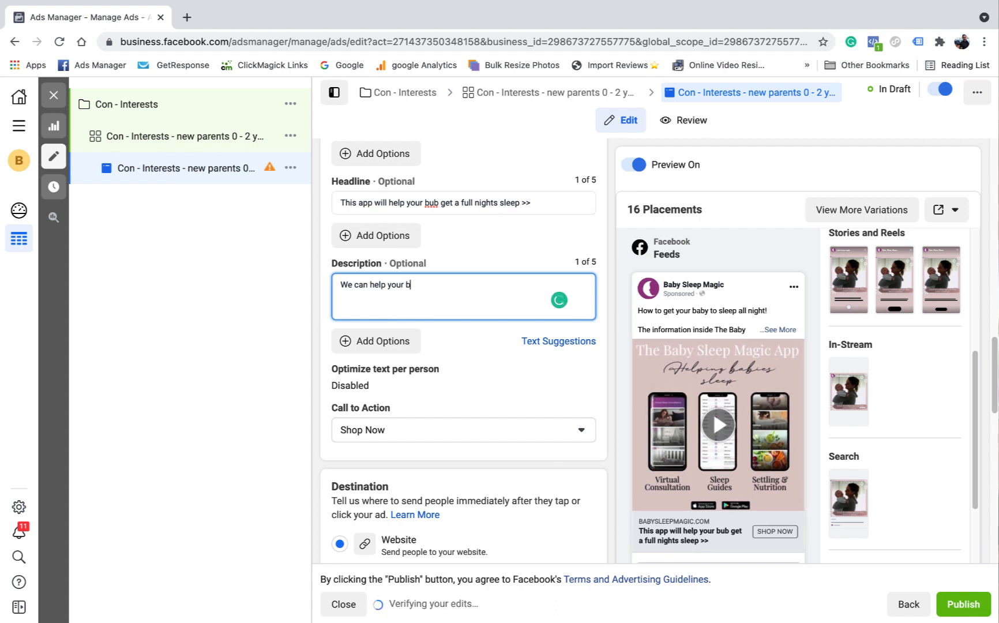
pyautogui.write('ub get a good nights sleep')
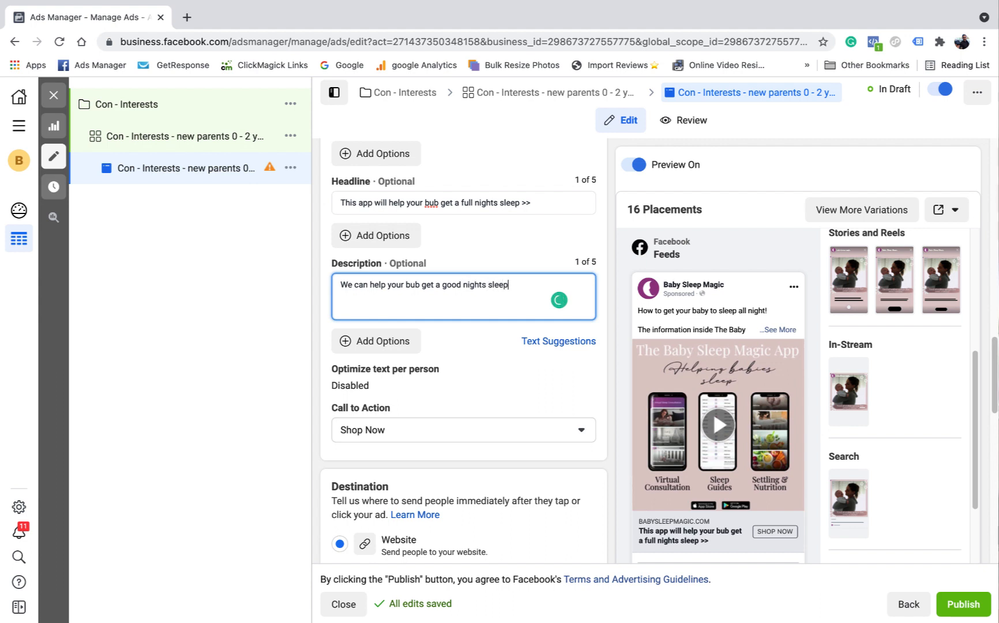
pyautogui.click(523, 242)
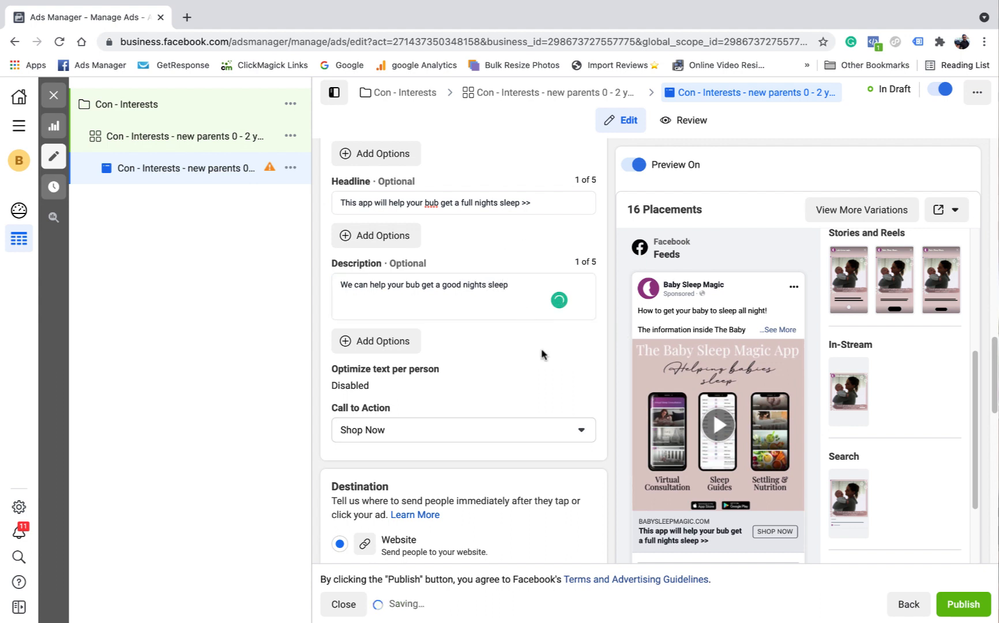
# Step: Delete the "We can help your bub get a good nights sleep" text from the ad's description
pyautogui.scroll(-2, 694, 429)
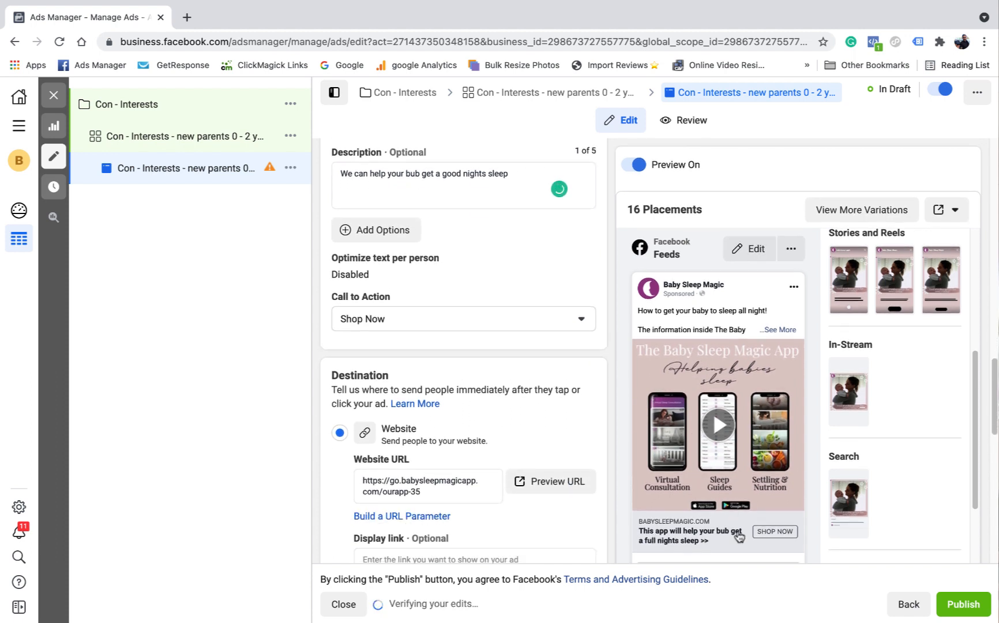
pyautogui.moveTo(510, 173); pyautogui.dragTo(347, 173)
pyautogui.click(508, 152)
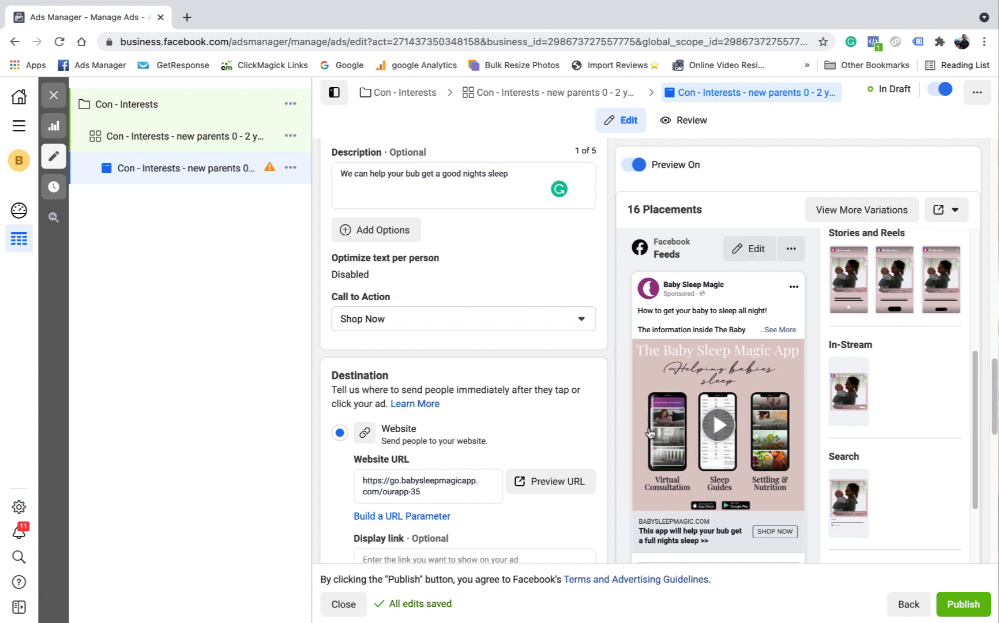
pyautogui.moveTo(510, 175); pyautogui.dragTo(333, 178)
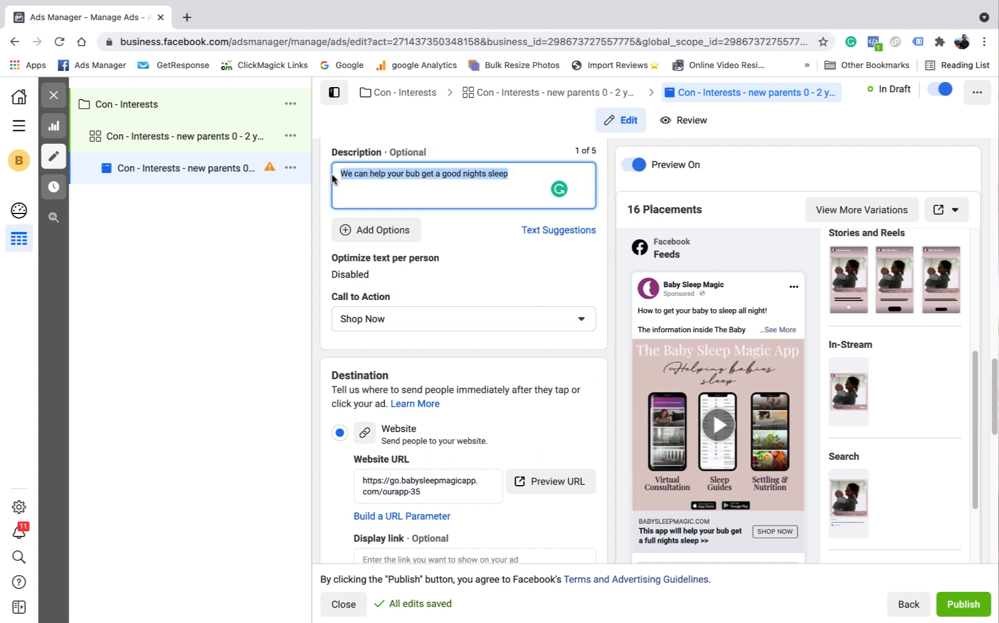
pyautogui.press('BackSpace')
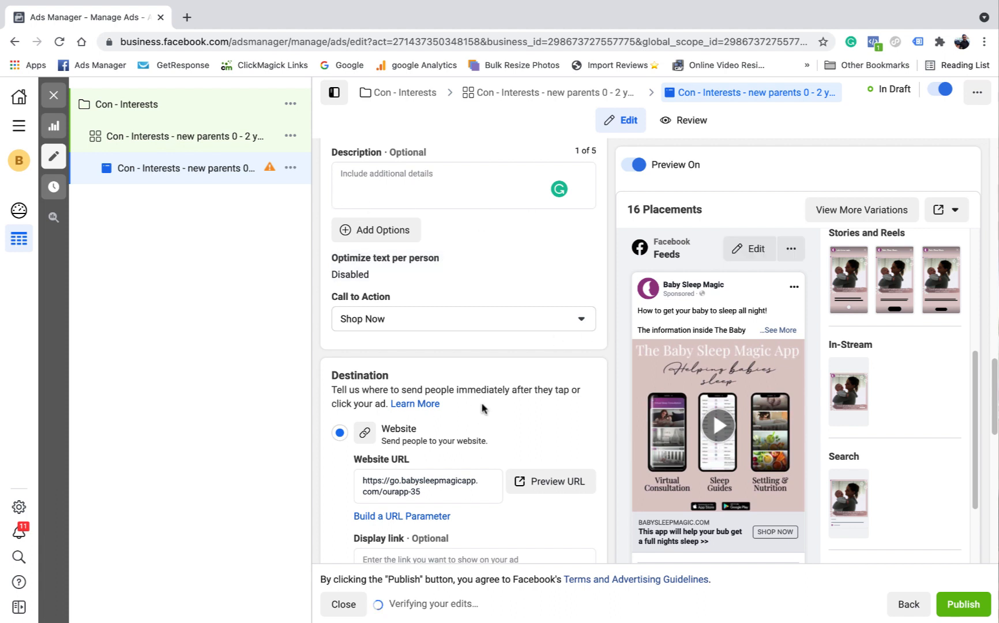
# Step: Preview the ad's website URL, examine the Baby Sleep Magic app landing page, and close it
pyautogui.scroll(-1, 482, 407)
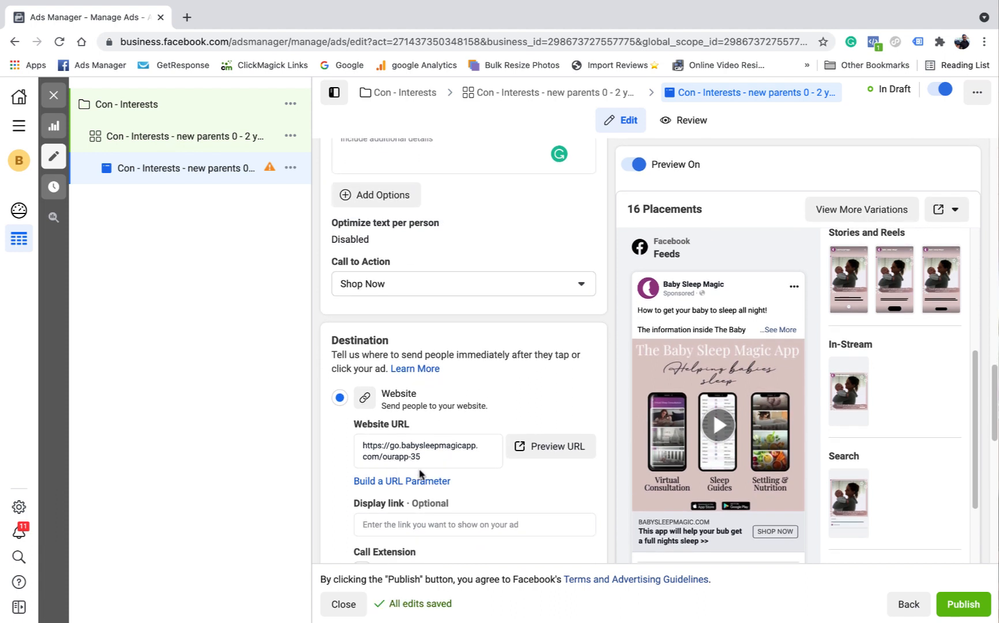
pyautogui.click(545, 449)
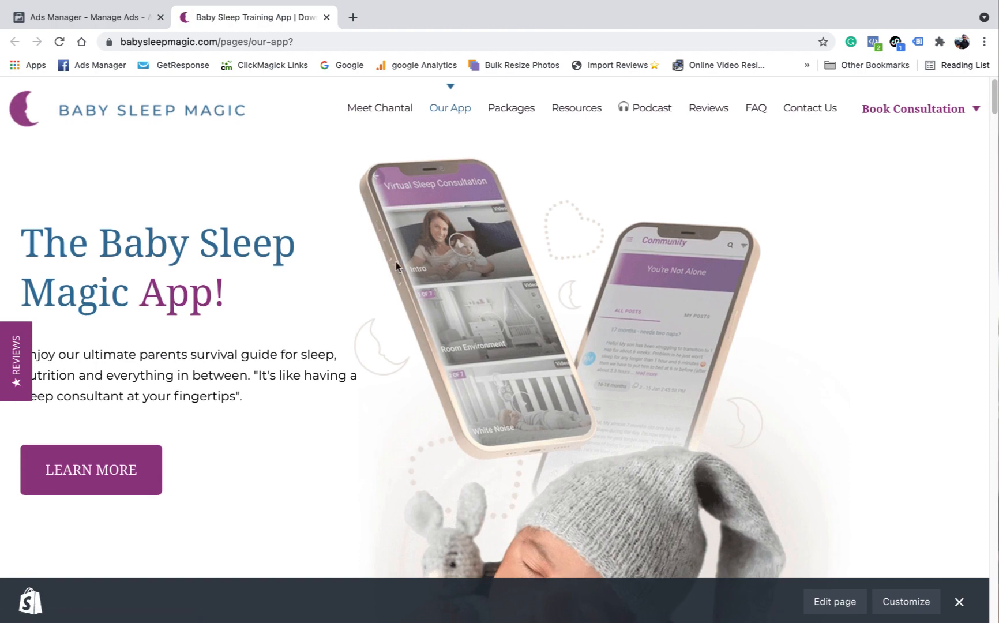
pyautogui.scroll(-7, 319, 335)
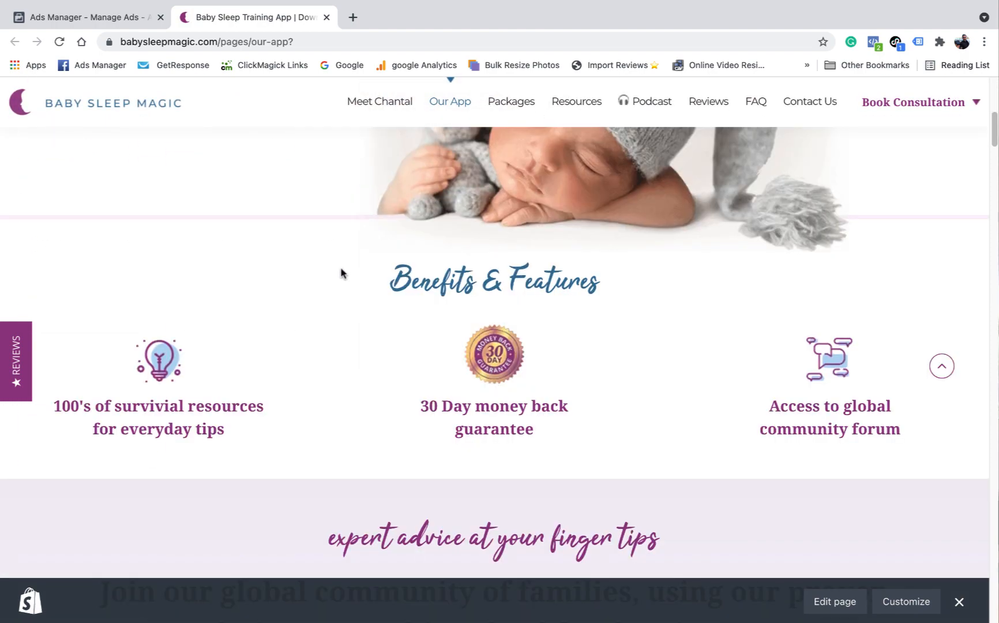
pyautogui.scroll(7, 341, 272)
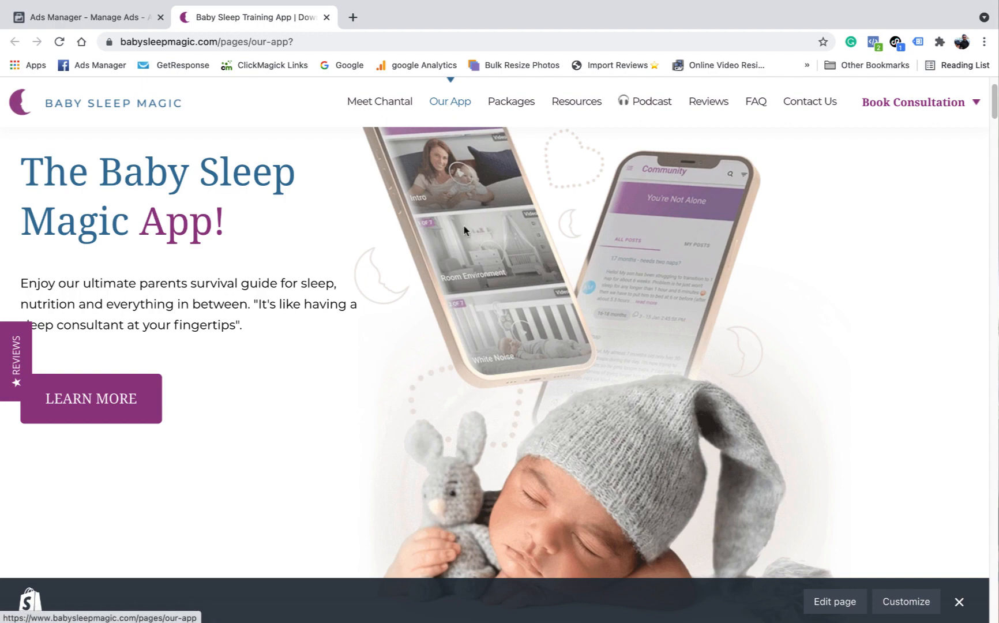
pyautogui.scroll(-15, 455, 269)
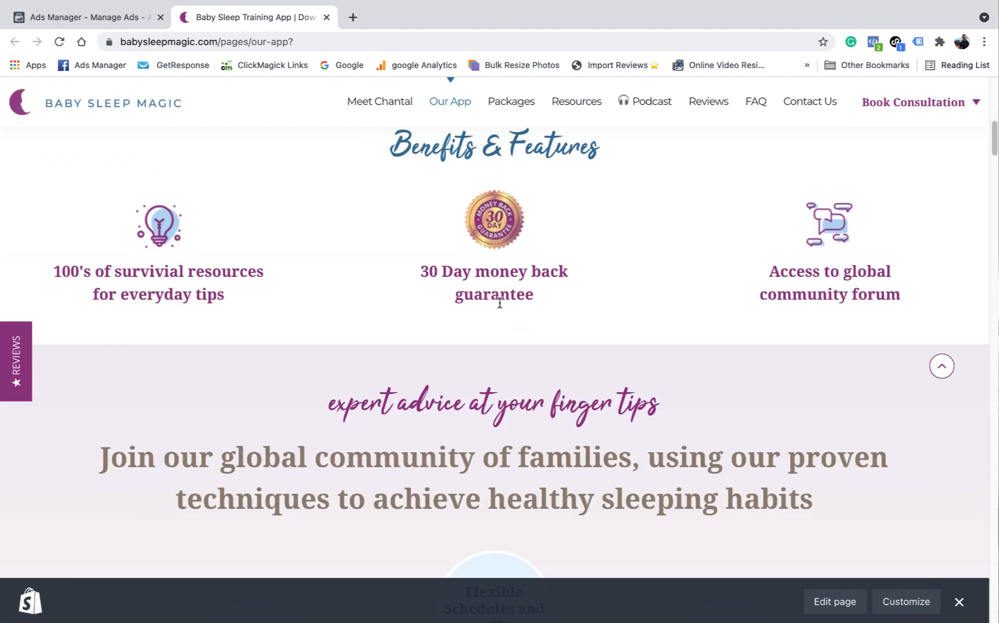
pyautogui.scroll(-15, 452, 273)
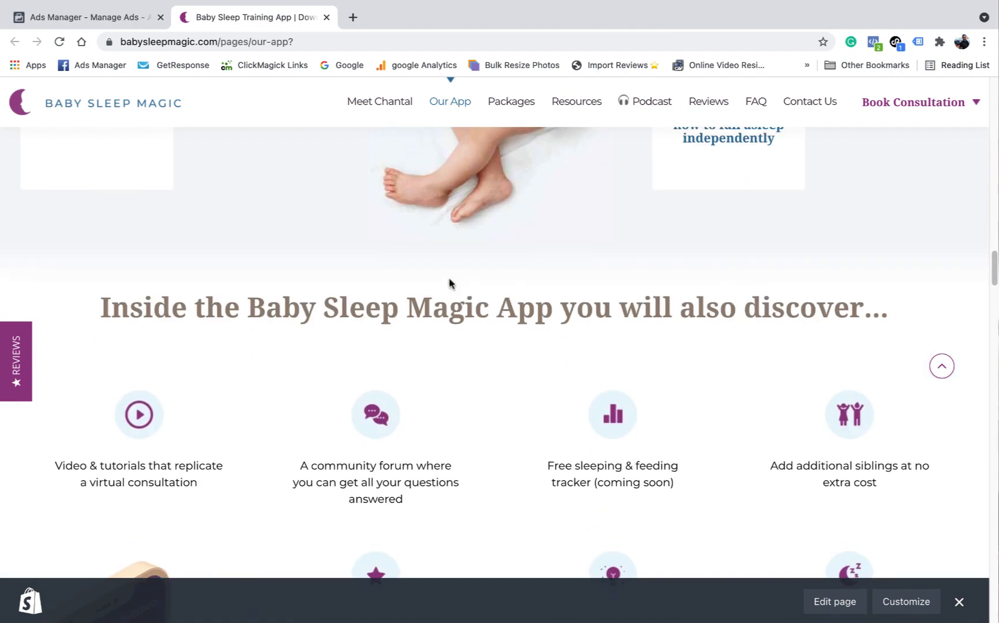
pyautogui.scroll(20, 450, 284)
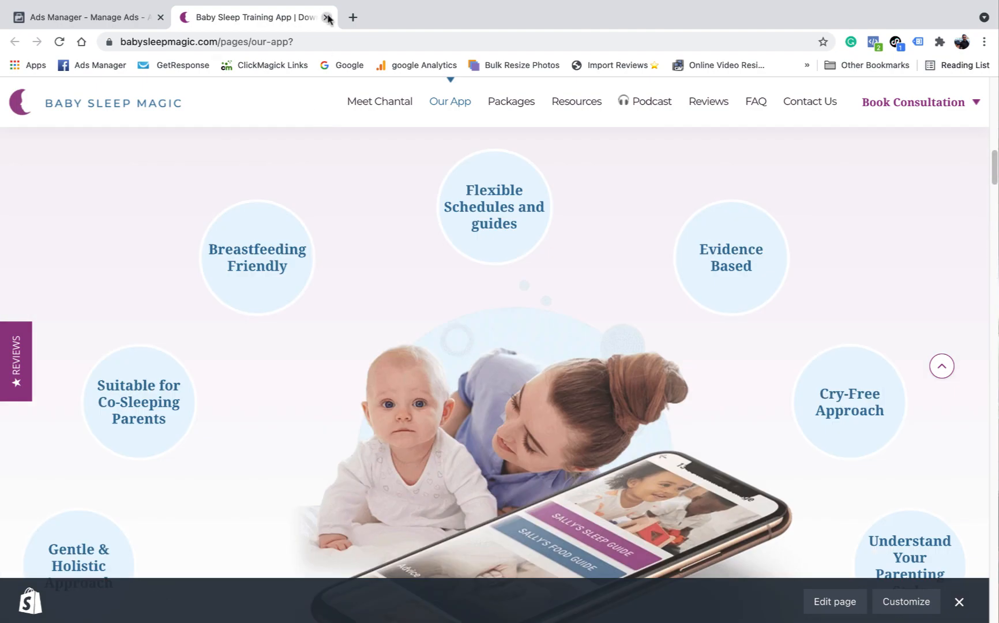
pyautogui.click(326, 17)
pyautogui.scroll(-2, 514, 414)
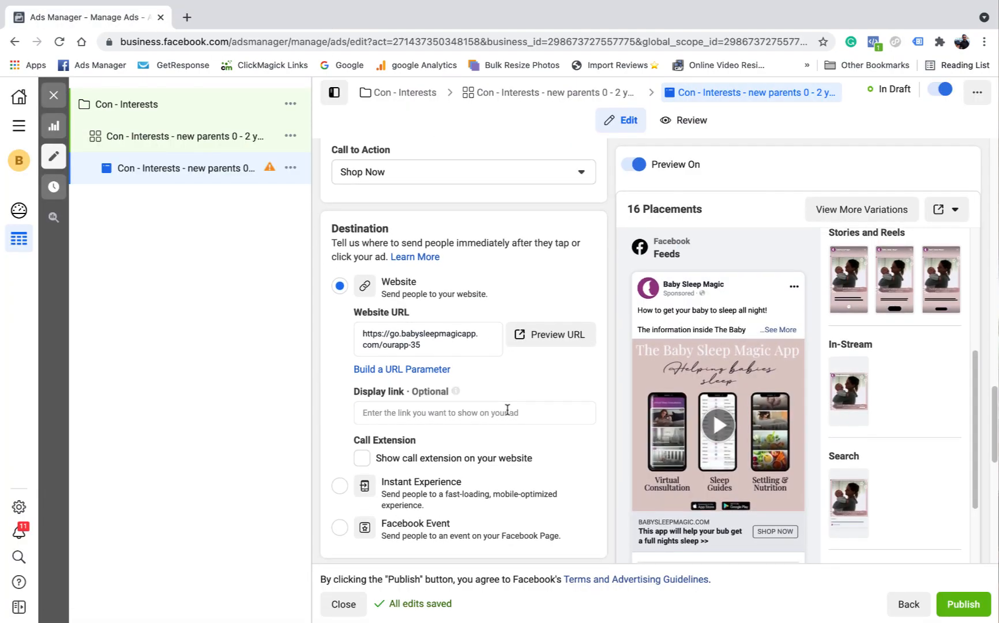
pyautogui.scroll(-2, 507, 409)
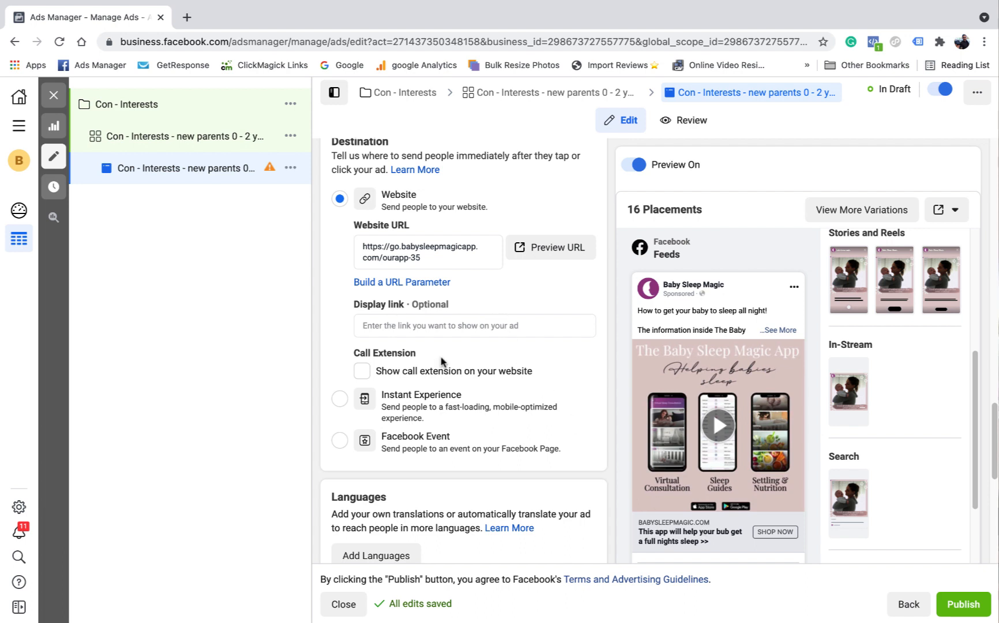
pyautogui.click(436, 325)
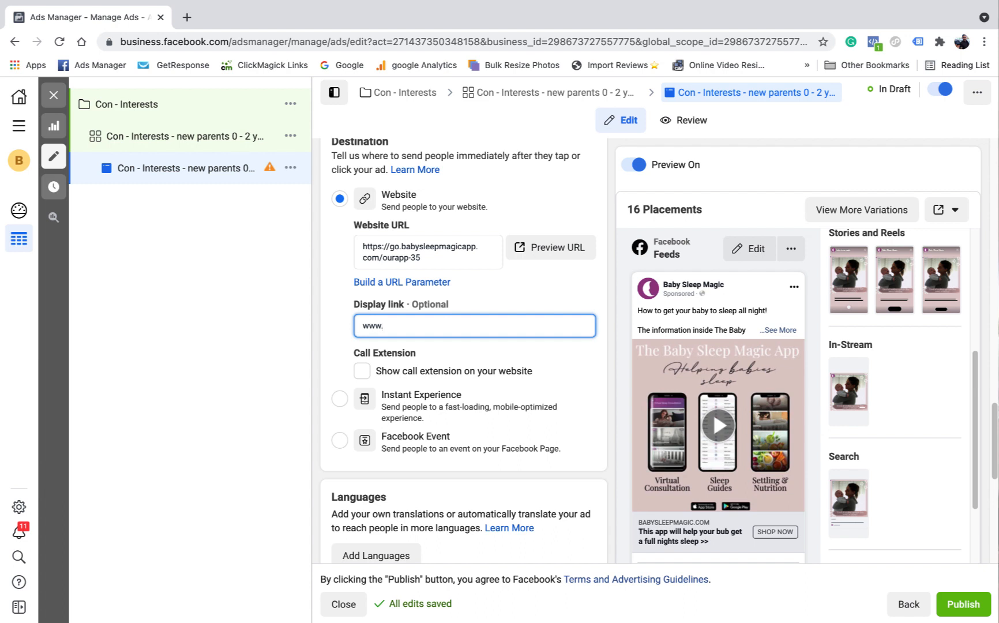
pyautogui.write('.')
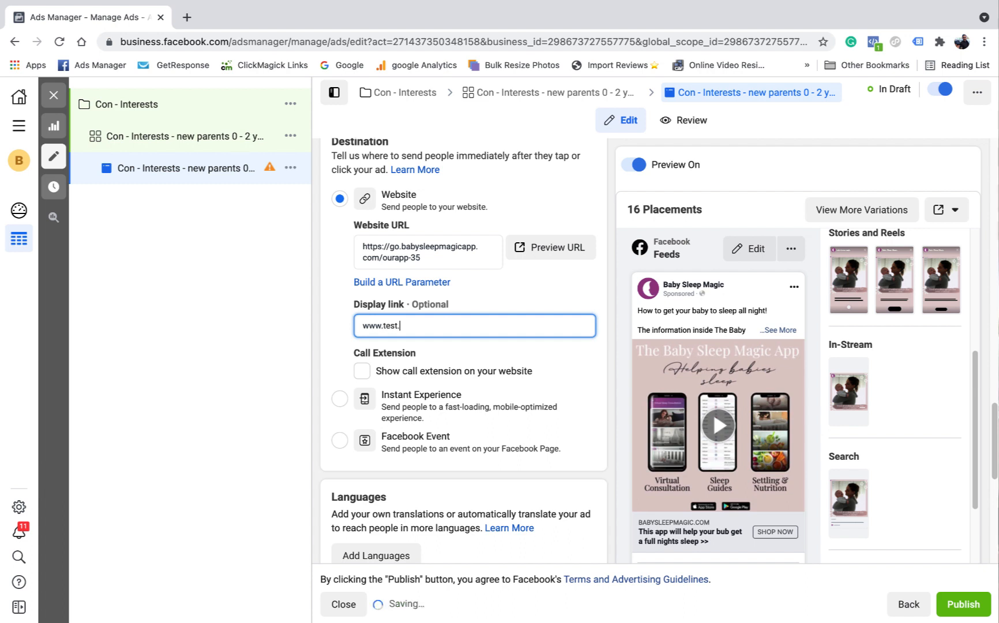
pyautogui.write('com')
pyautogui.click(597, 298)
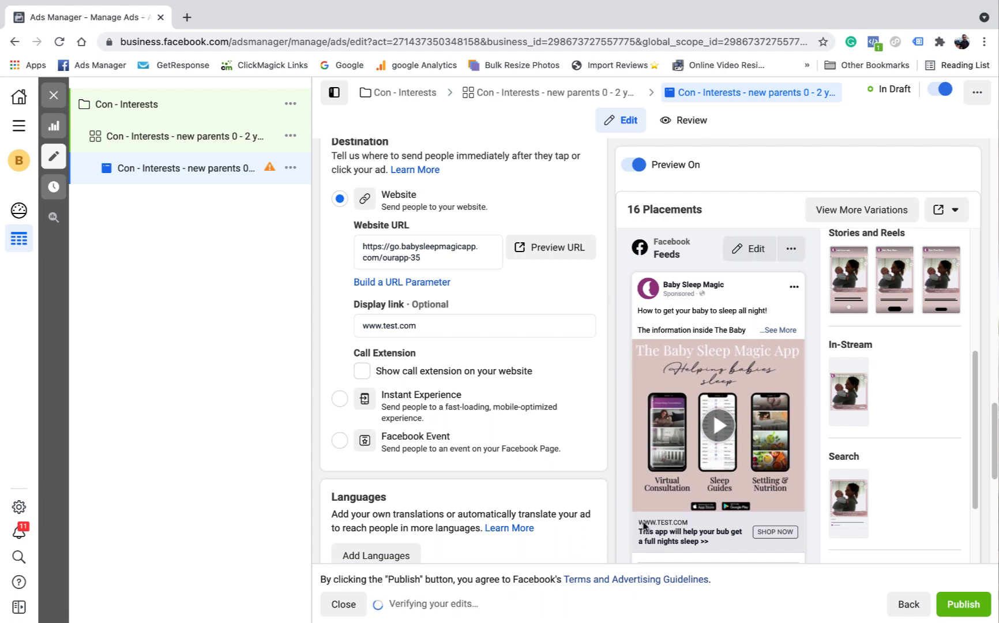
pyautogui.click(377, 327)
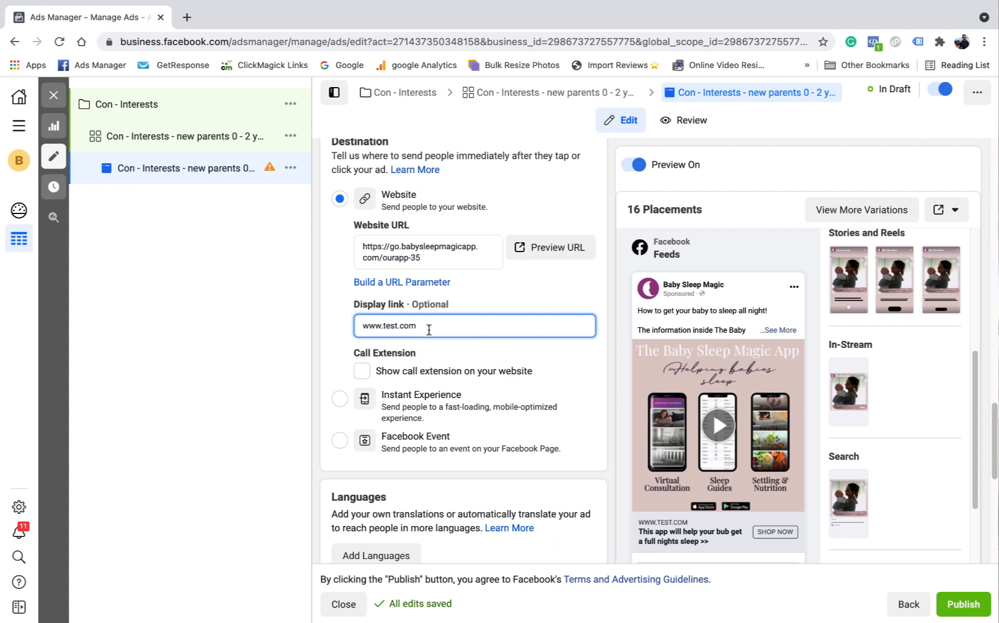
pyautogui.moveTo(429, 330); pyautogui.dragTo(365, 327)
pyautogui.press('BackSpace')
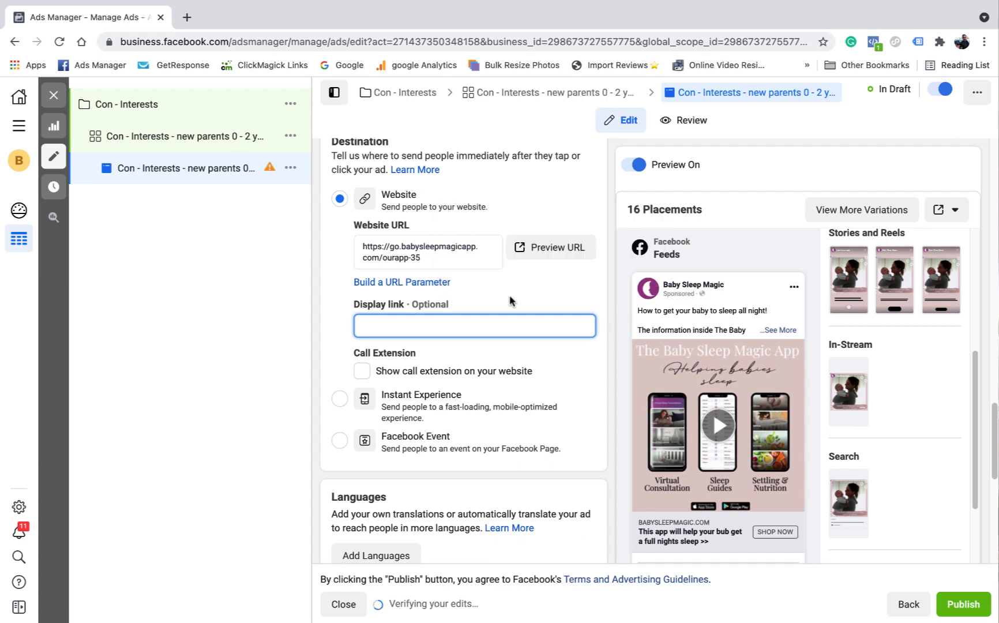
pyautogui.scroll(-1, 567, 307)
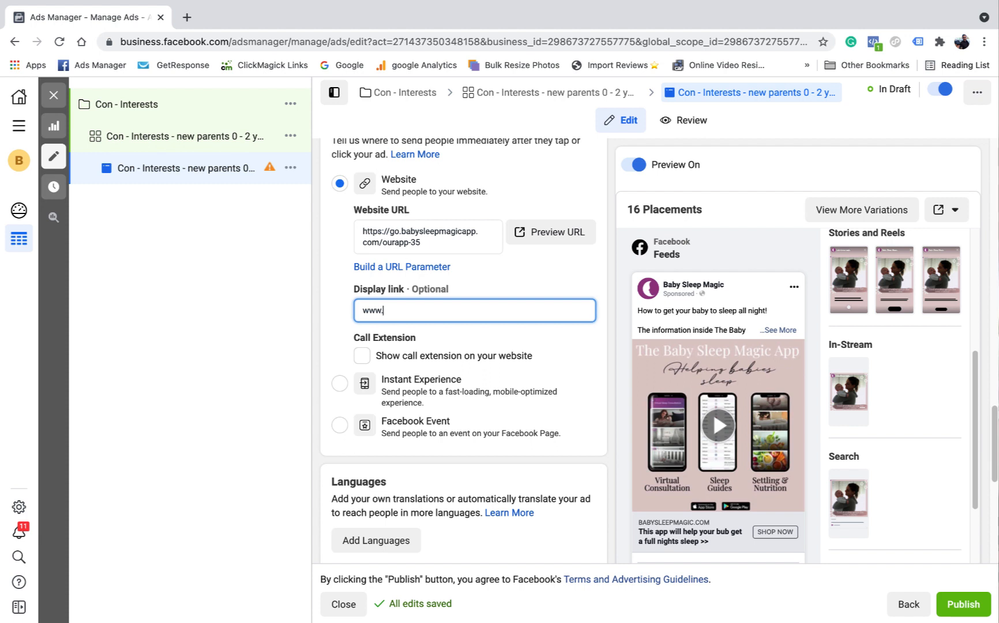
pyautogui.press('BackSpace')
pyautogui.press('BackSpace')
pyautogui.press('BackSpace')
pyautogui.press('BackSpace')
pyautogui.click(566, 285)
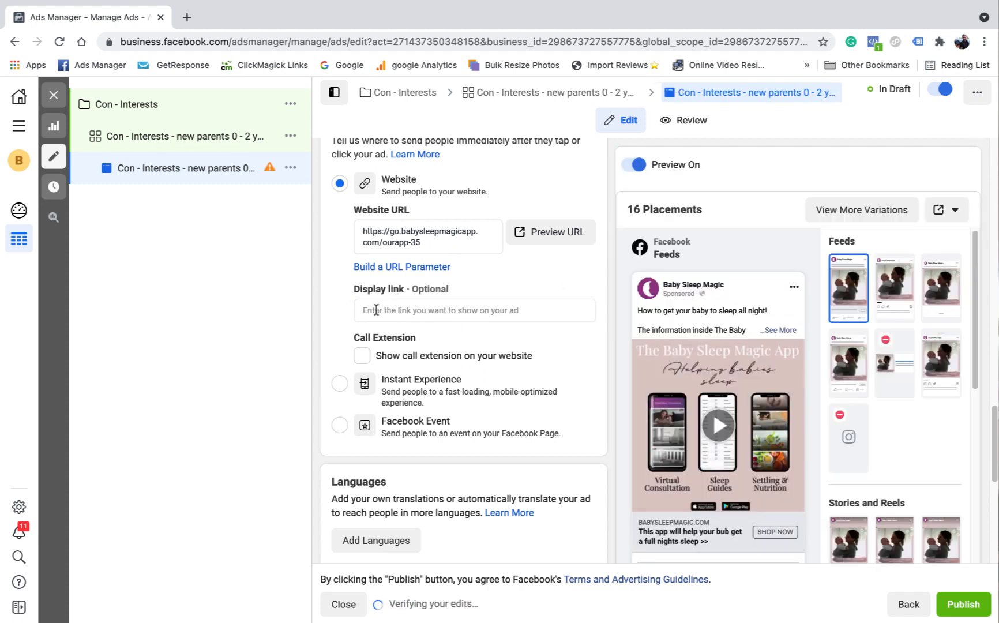
pyautogui.click(384, 310)
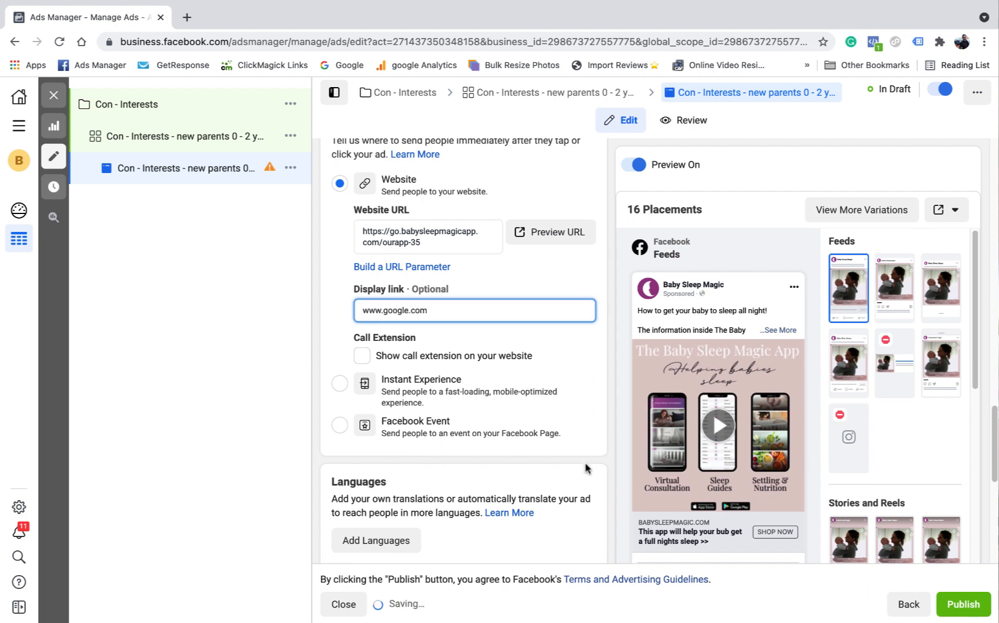
pyautogui.click(567, 283)
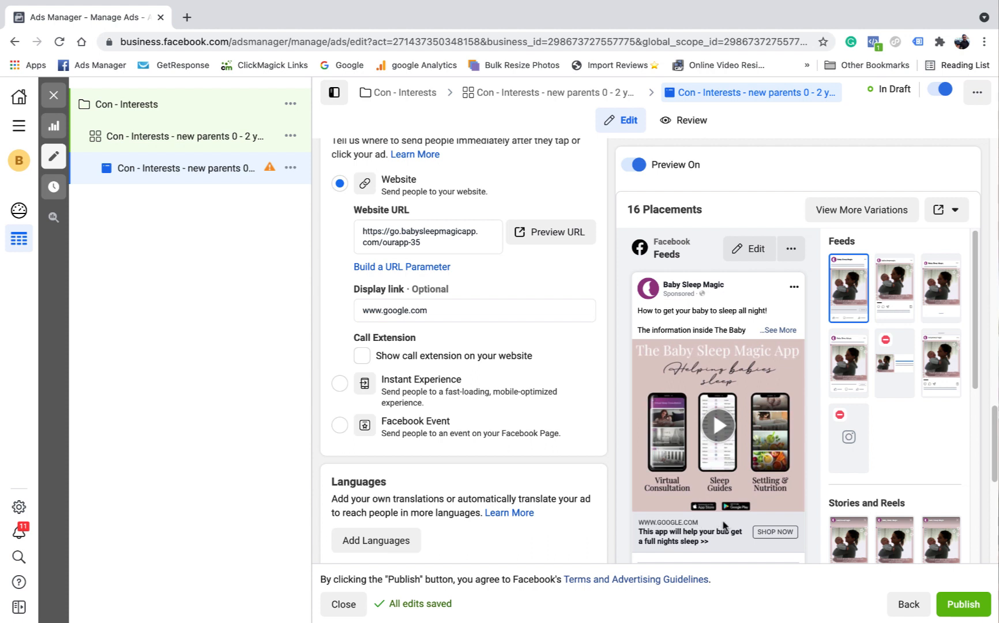
pyautogui.doubleClick(365, 309)
pyautogui.press('BackSpace')
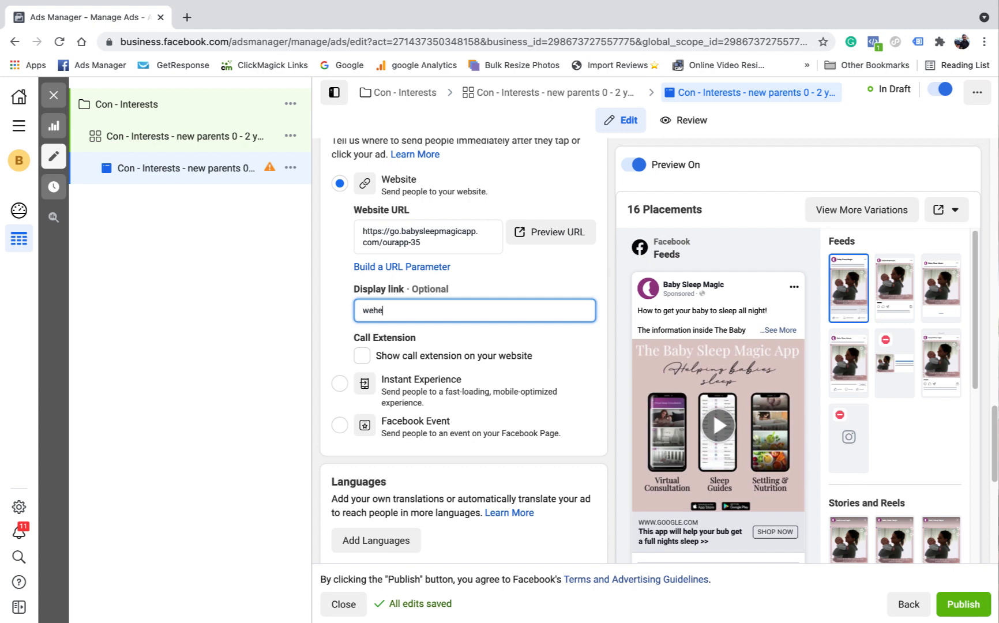
pyautogui.write('wehelpbabiessleep.com')
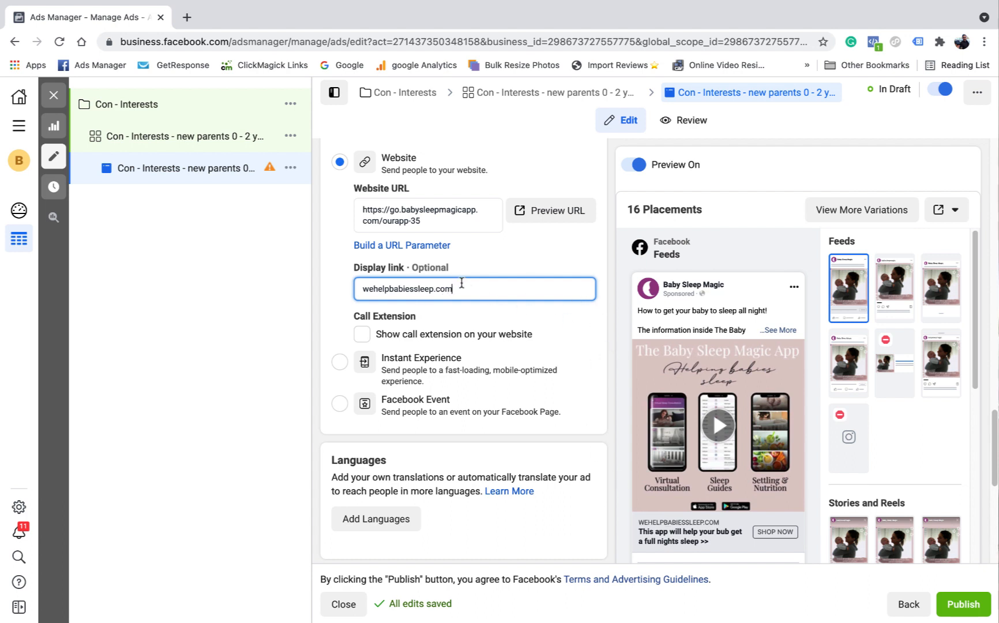
# Step: Remove wehelpbabiessleep.com from the ad's display link
pyautogui.moveTo(459, 289); pyautogui.dragTo(357, 291)
pyautogui.press('BackSpace')
pyautogui.click(597, 386)
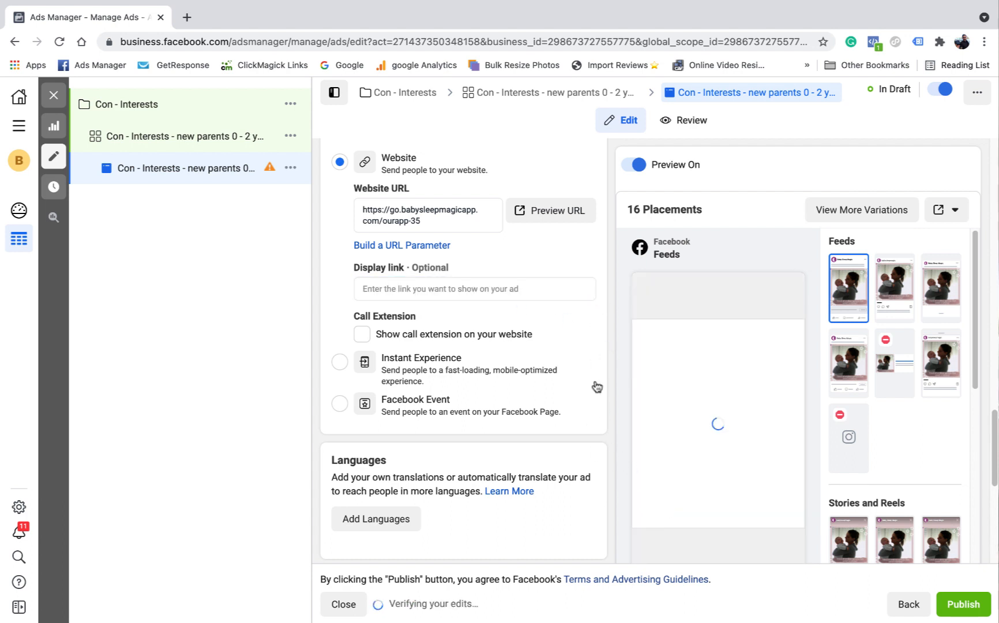
# Step: Switch the ad's destination to Instant Experience with the preview turned on, and switch it back to Website
pyautogui.click(461, 357)
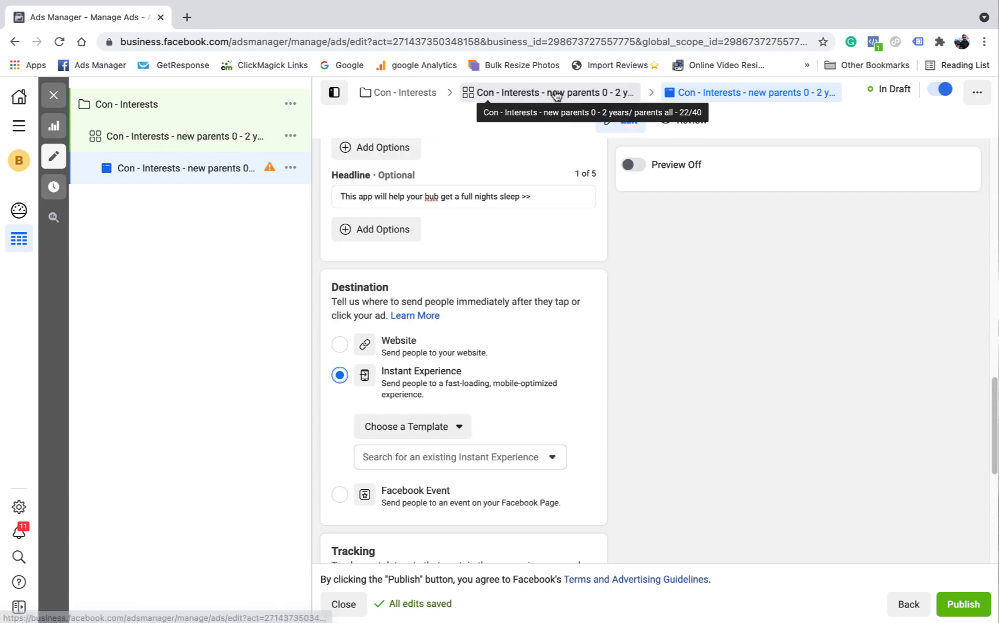
pyautogui.click(632, 165)
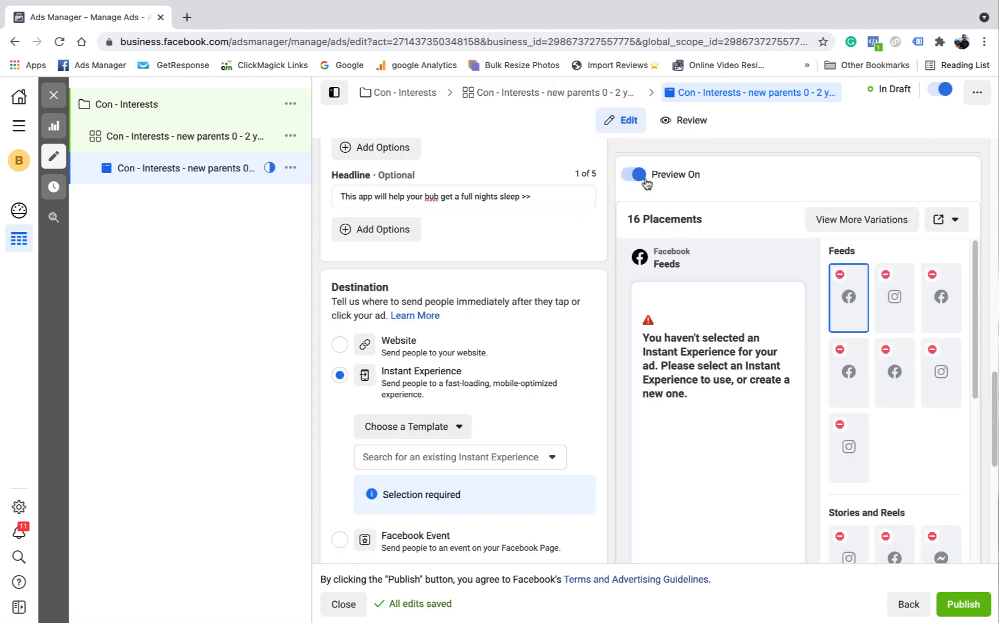
pyautogui.scroll(2, 342, 476)
pyautogui.click(340, 473)
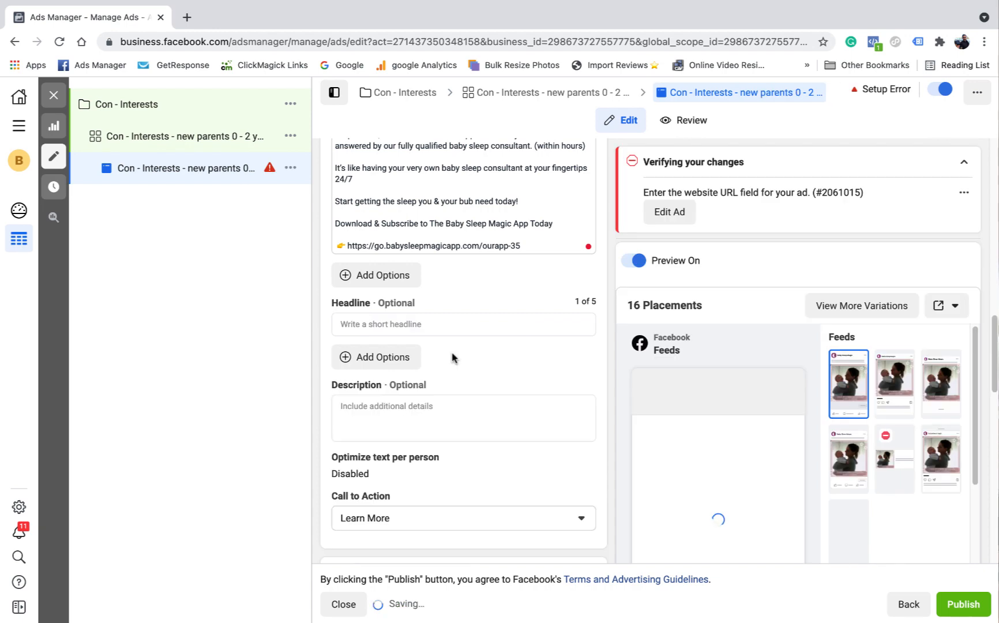
# Step: Examine the ad's Languages and Tracking settings, including the domain and pixel options for Website Events
pyautogui.scroll(-4, 378, 256)
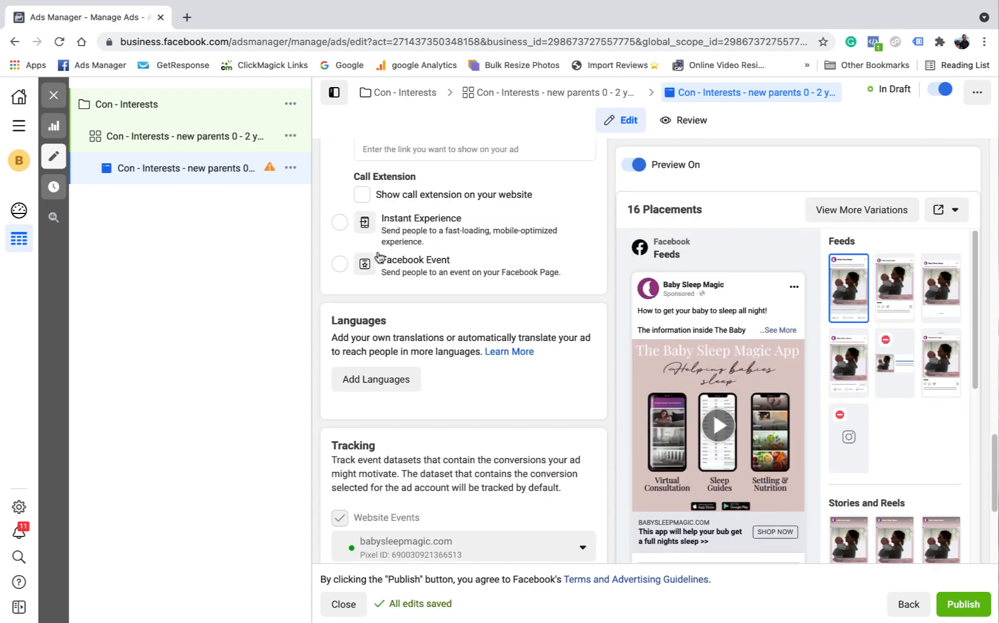
pyautogui.scroll(-1, 478, 288)
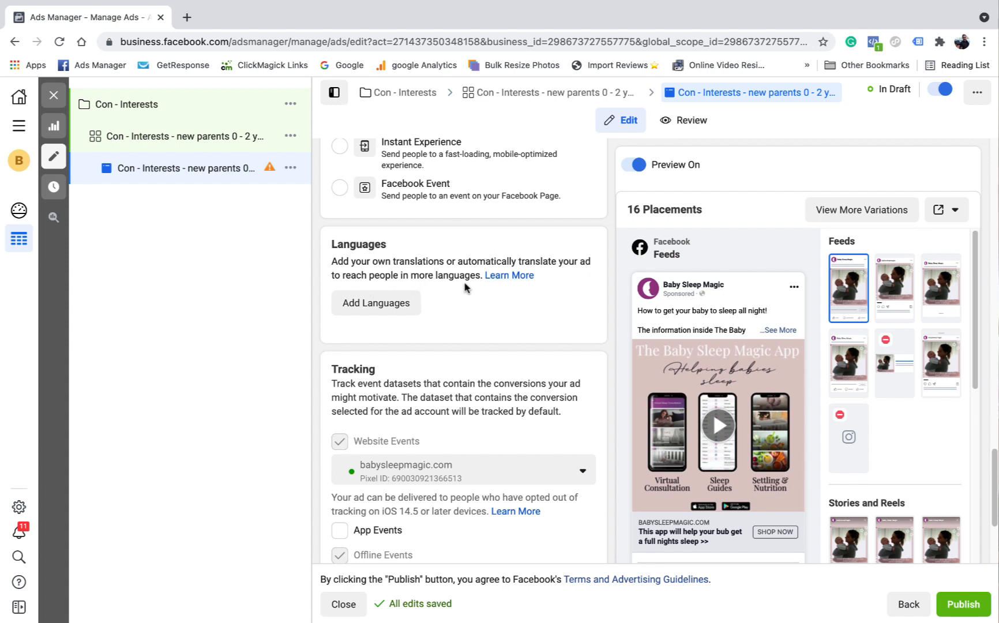
pyautogui.scroll(-3, 464, 287)
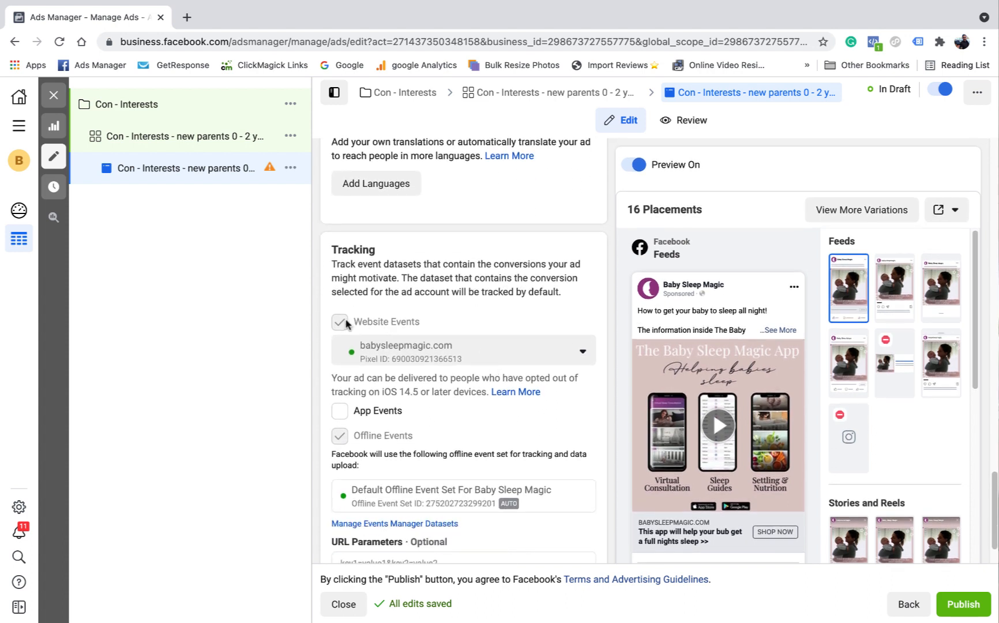
pyautogui.click(572, 354)
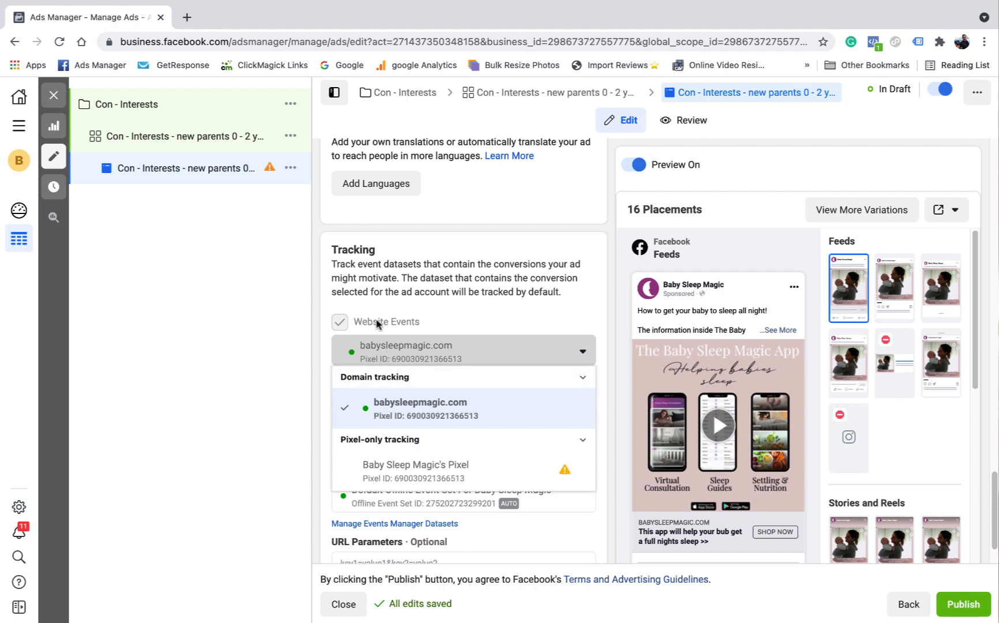
pyautogui.click(495, 344)
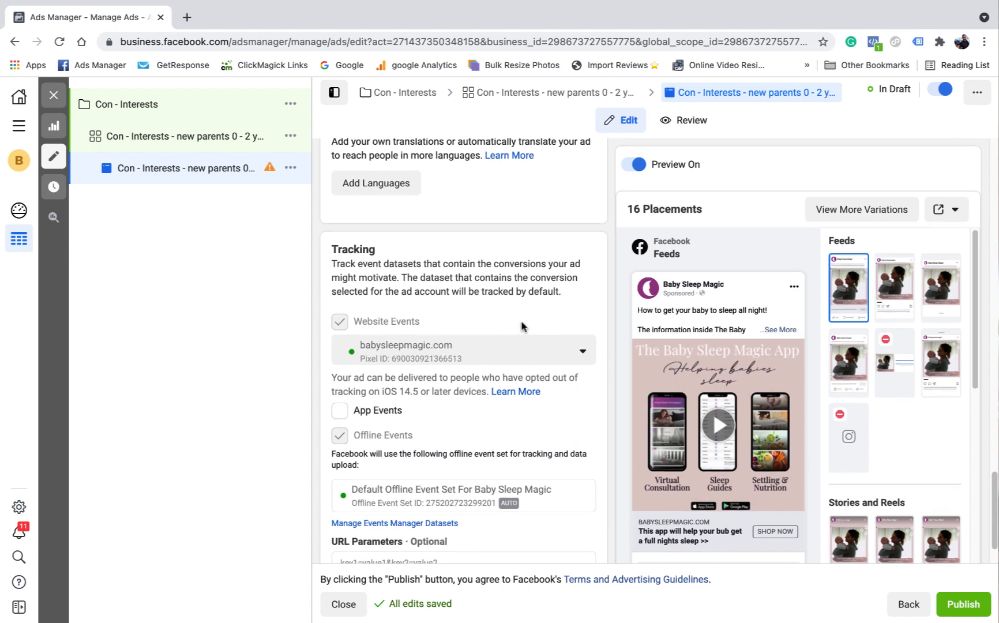
# Step: Examine the URL Parameters field and the offline event set in the ad's Tracking section
pyautogui.scroll(-2, 522, 326)
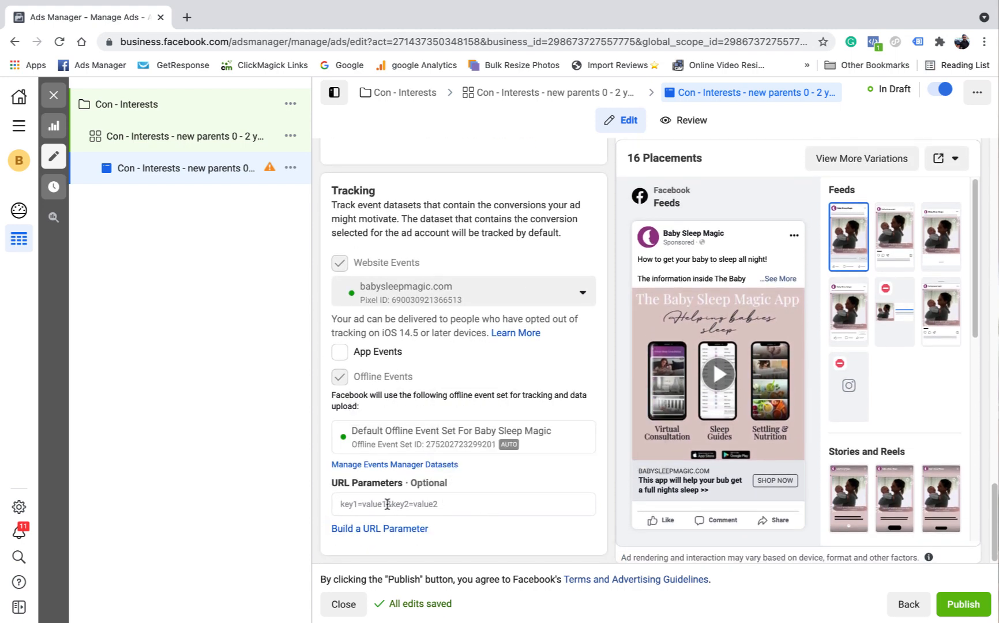
pyautogui.click(353, 504)
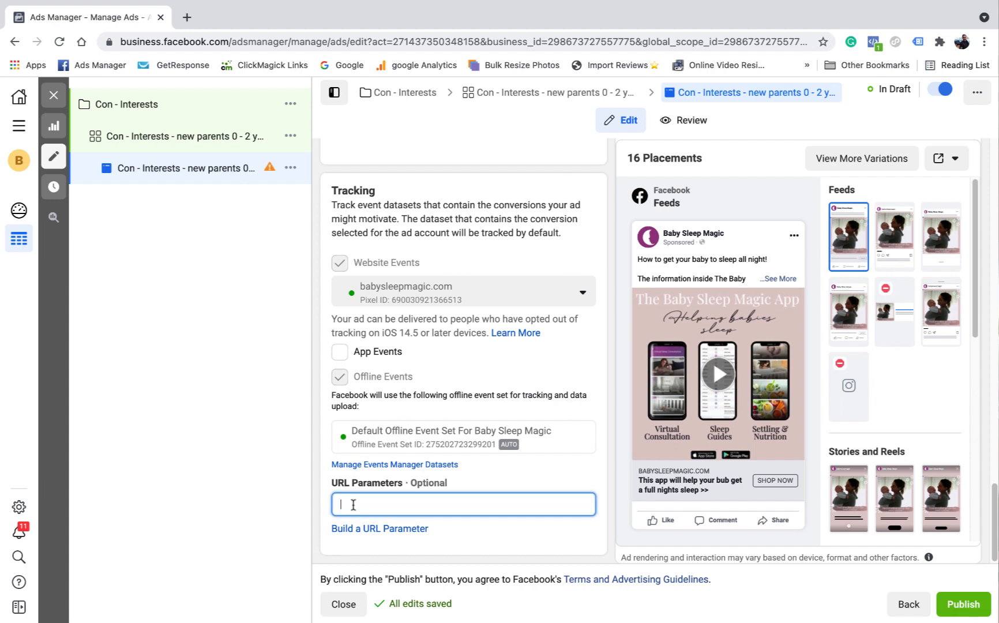
pyautogui.click(534, 478)
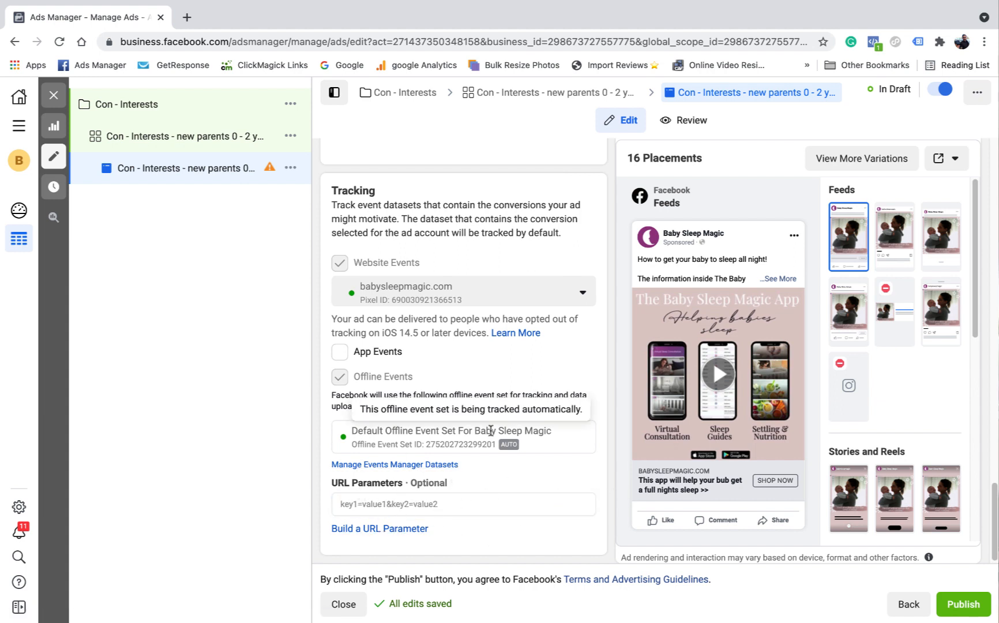
# Step: Manually choose the second suggested frame, the woman in glasses holding a baby, as the ad video's thumbnail and save it
pyautogui.scroll(2, 490, 434)
pyautogui.scroll(5, 489, 434)
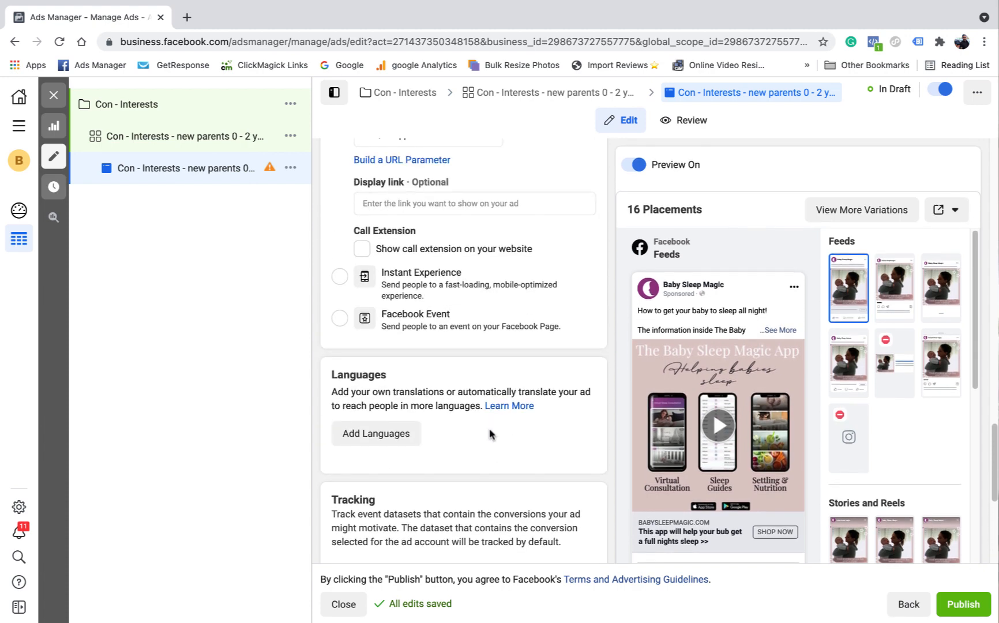
pyautogui.scroll(1, 489, 434)
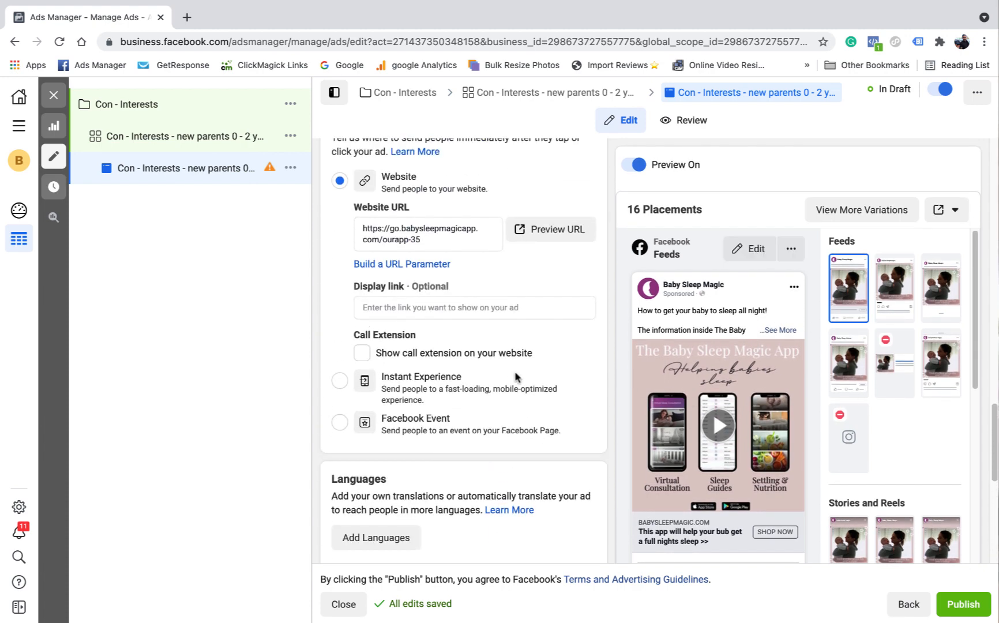
pyautogui.scroll(4, 515, 376)
pyautogui.scroll(18, 515, 377)
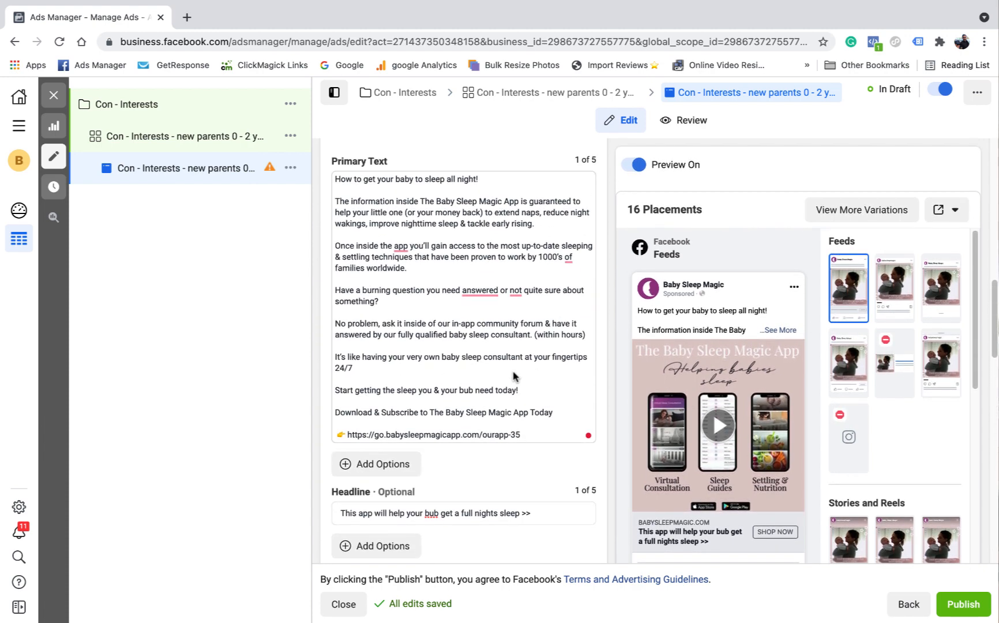
pyautogui.click(542, 222)
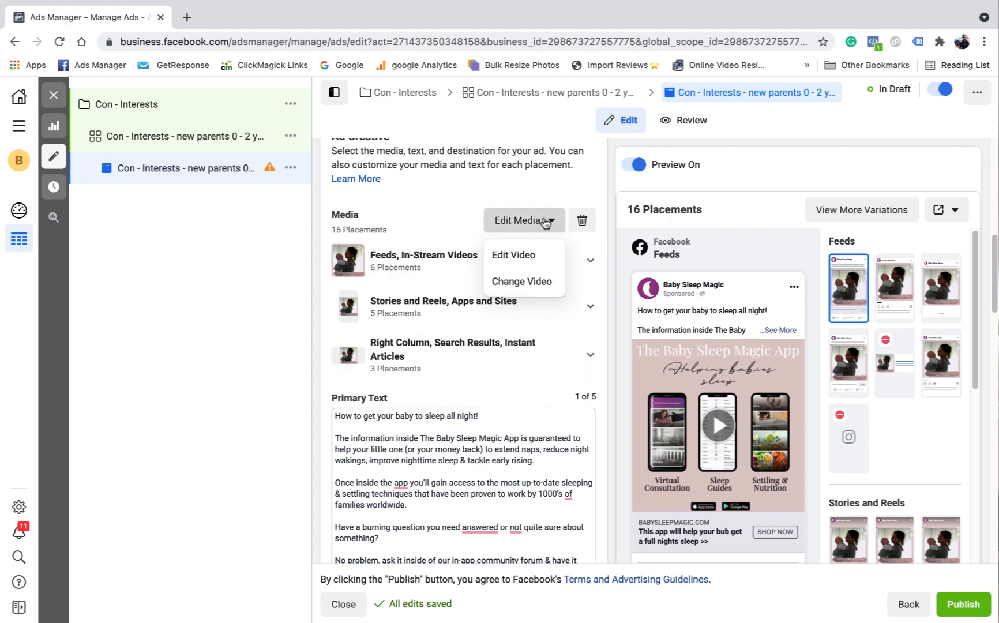
pyautogui.click(516, 258)
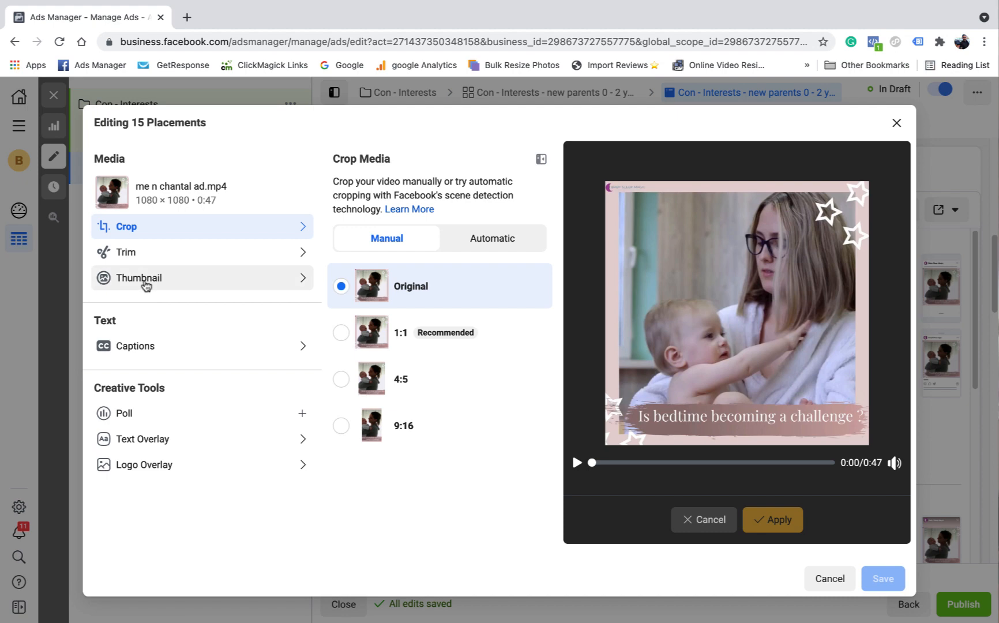
pyautogui.click(203, 282)
pyautogui.click(512, 233)
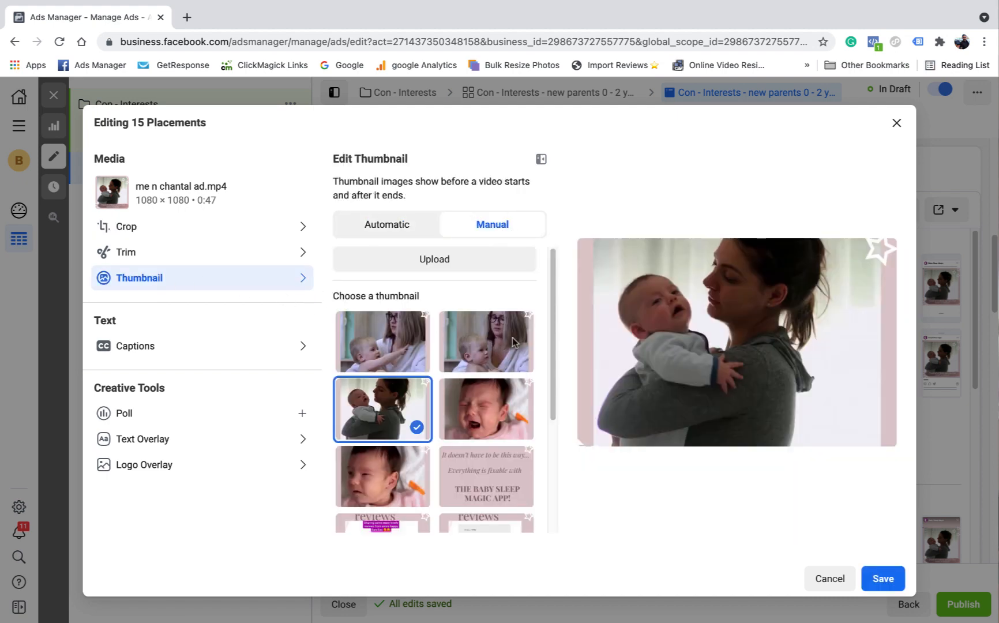
pyautogui.scroll(-1, 461, 361)
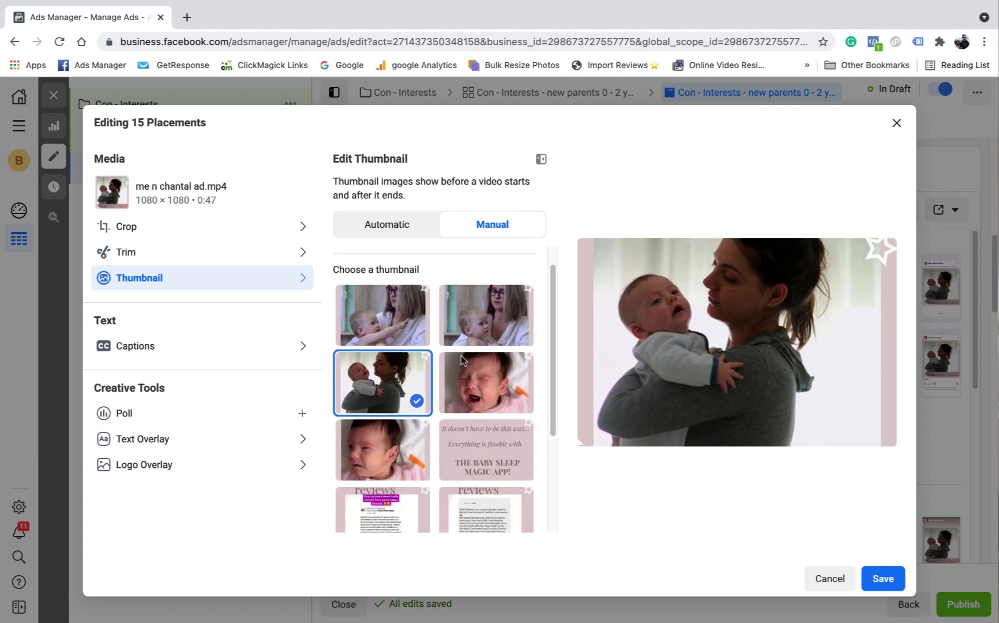
pyautogui.click(484, 312)
pyautogui.click(882, 578)
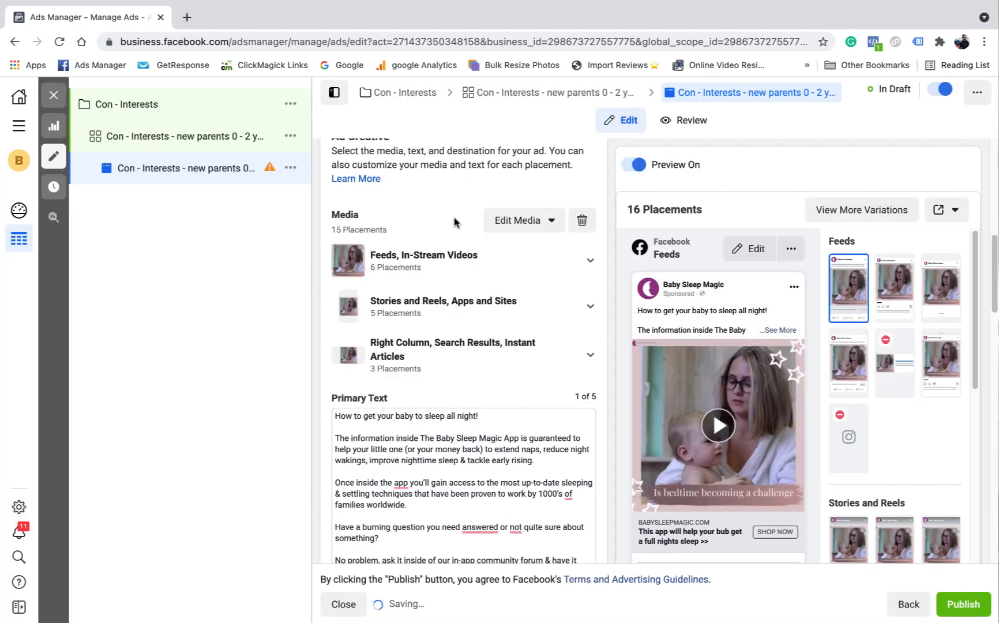
# Step: Try the Automatic thumbnail option for the ad video, return to Manual, browse the suggested frames and save with the current frame
pyautogui.moveTo(696, 417)
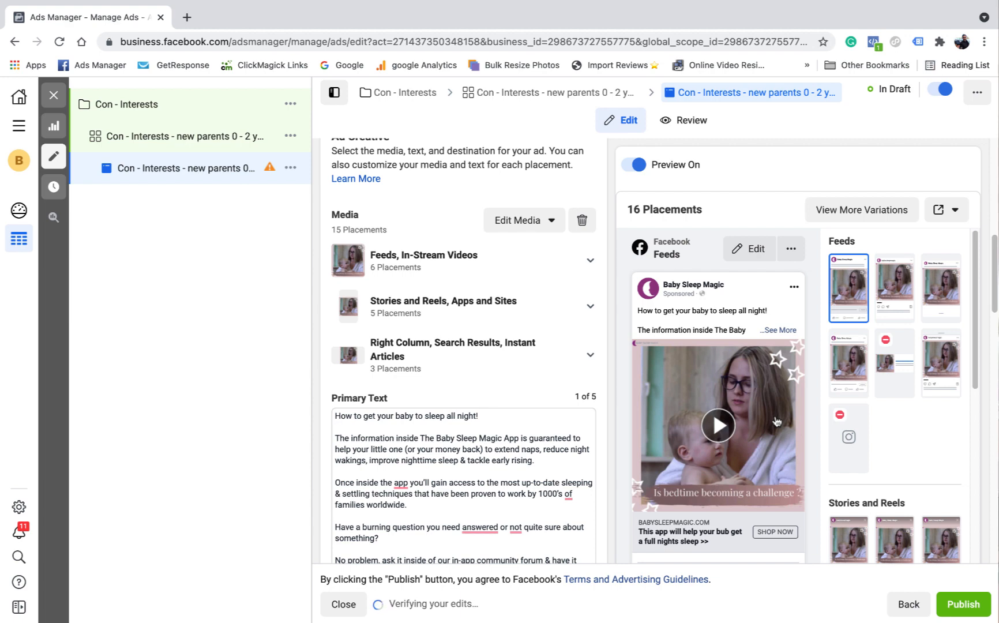
pyautogui.click(525, 219)
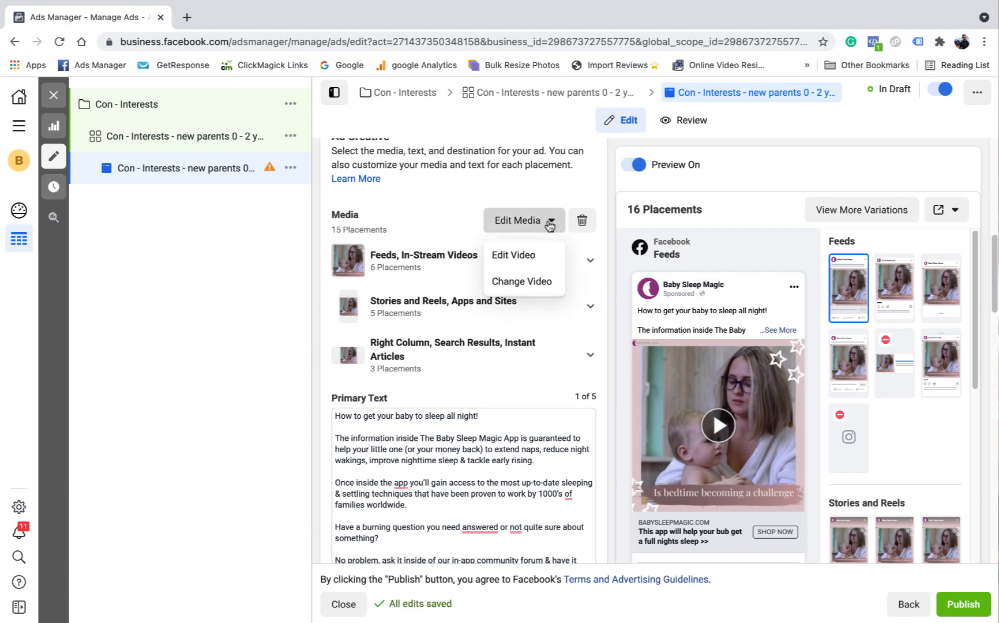
pyautogui.click(525, 257)
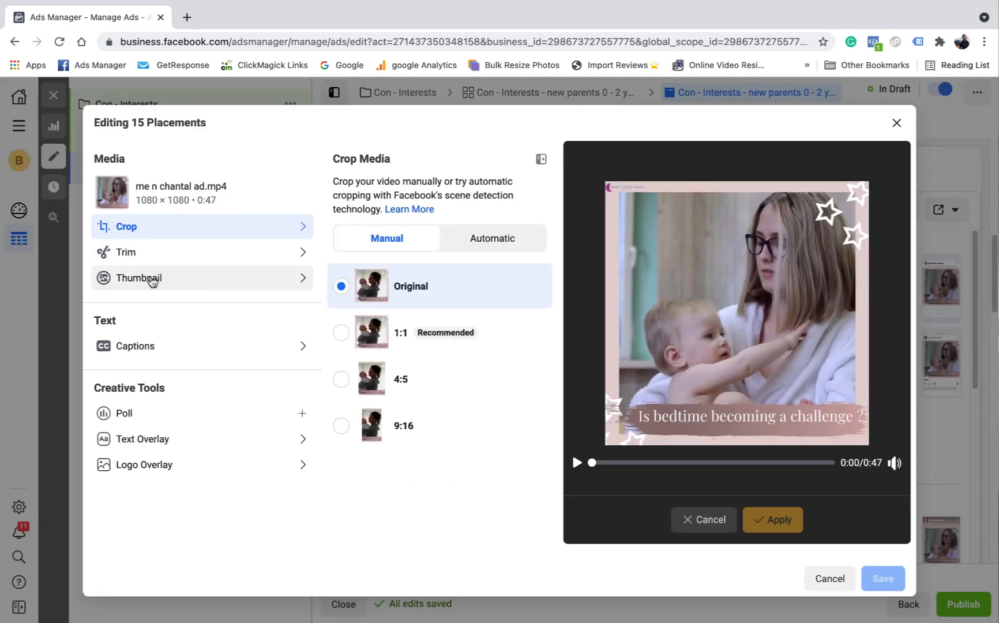
pyautogui.click(152, 280)
pyautogui.click(395, 229)
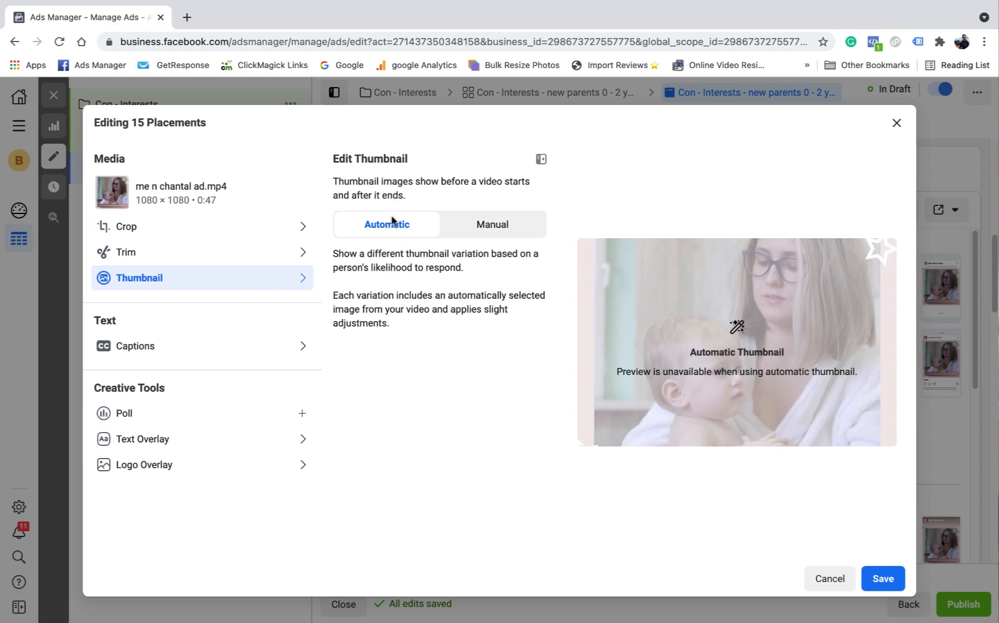
pyautogui.click(497, 229)
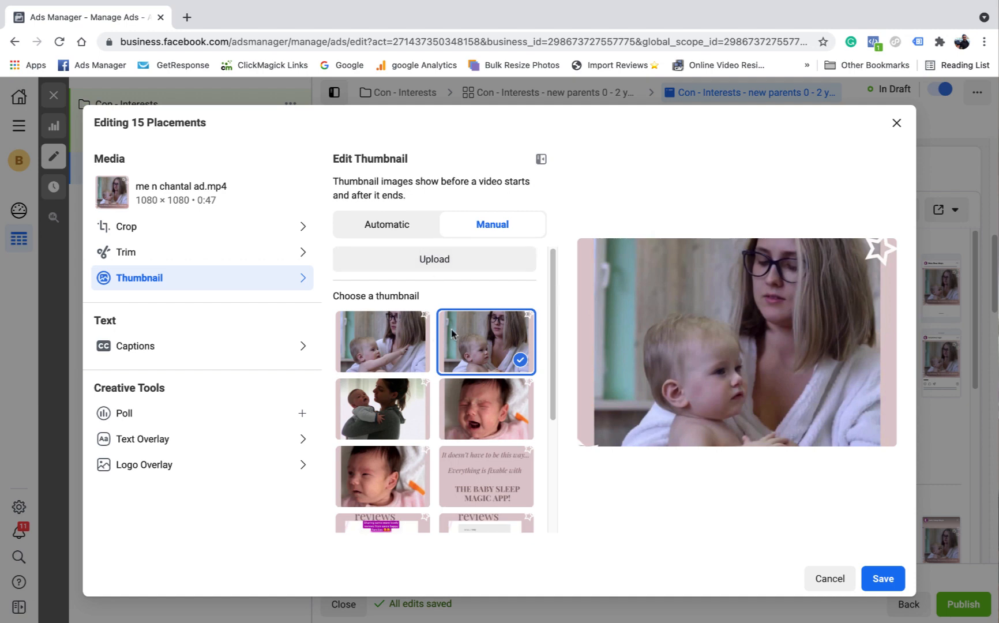
pyautogui.scroll(-3, 529, 253)
pyautogui.scroll(3, 439, 285)
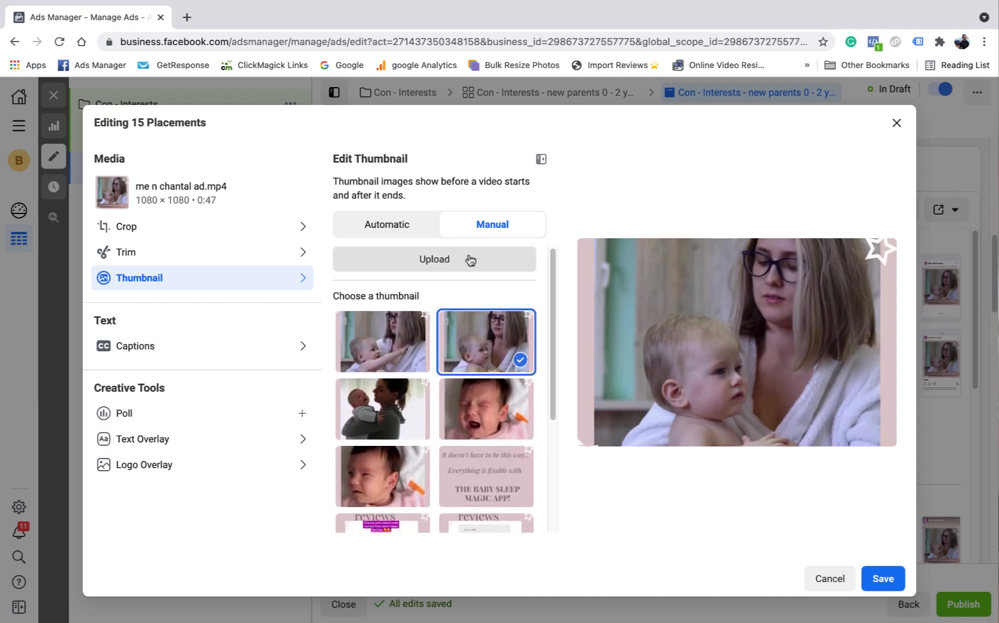
pyautogui.scroll(-3, 416, 426)
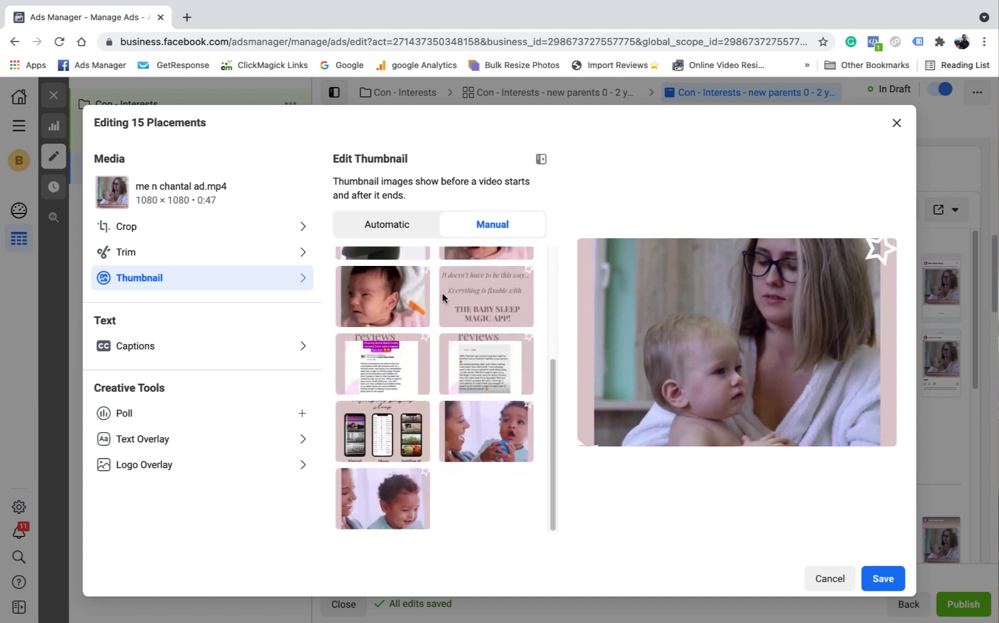
pyautogui.scroll(5, 442, 297)
pyautogui.click(880, 576)
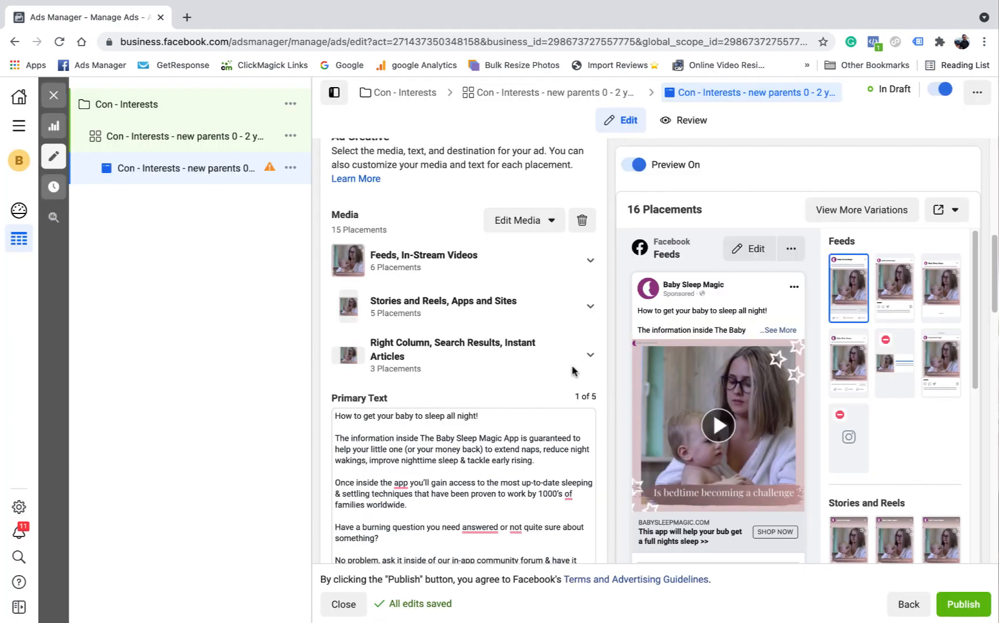
# Step: Review the ad's headline, call to action, destination, languages and tracking settings
pyautogui.scroll(-8, 479, 343)
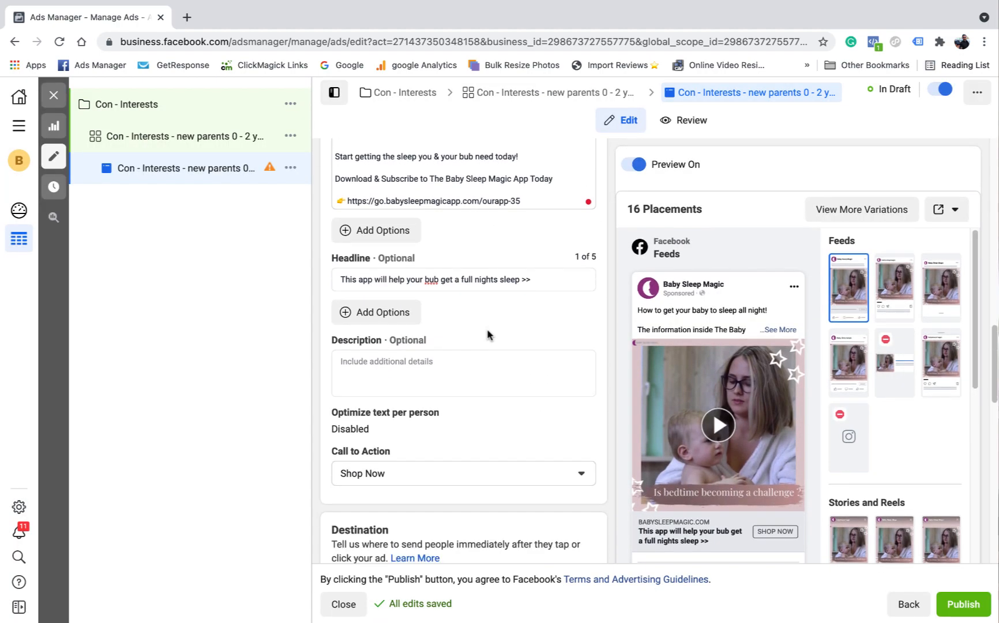
pyautogui.scroll(-5, 487, 335)
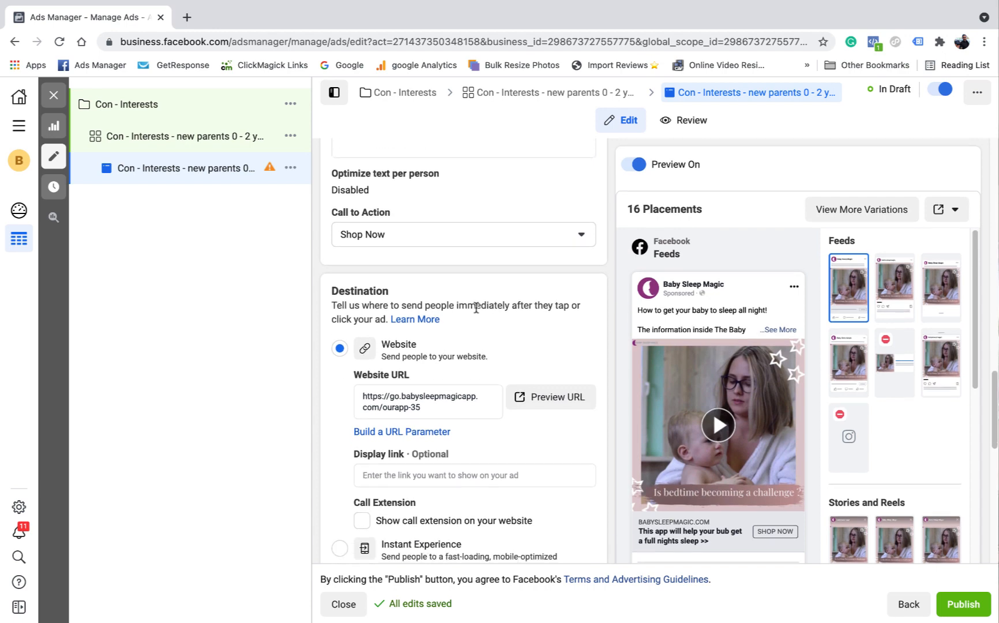
pyautogui.scroll(-3, 476, 308)
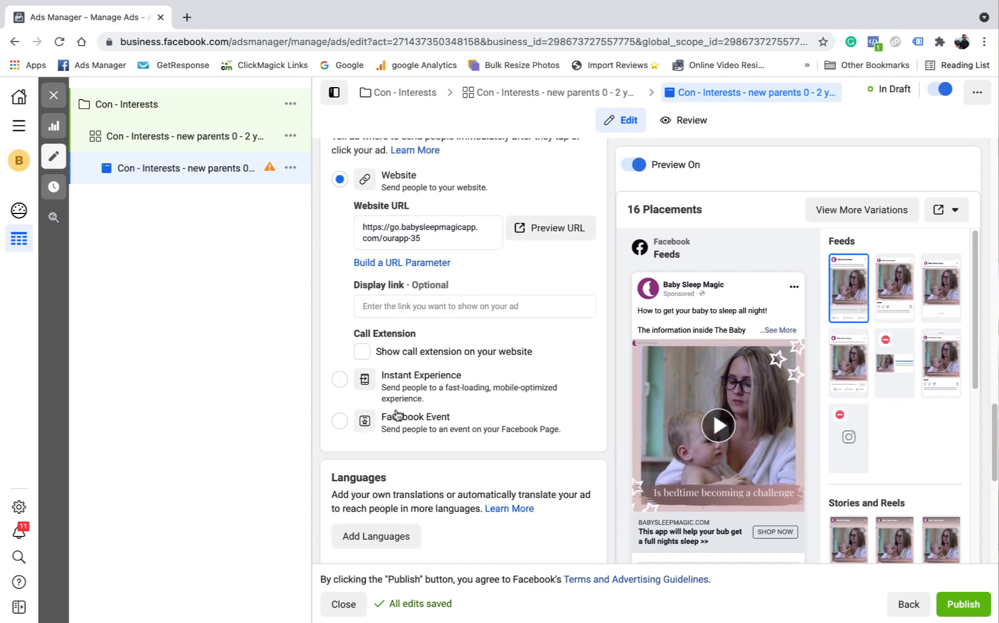
pyautogui.scroll(-3, 424, 323)
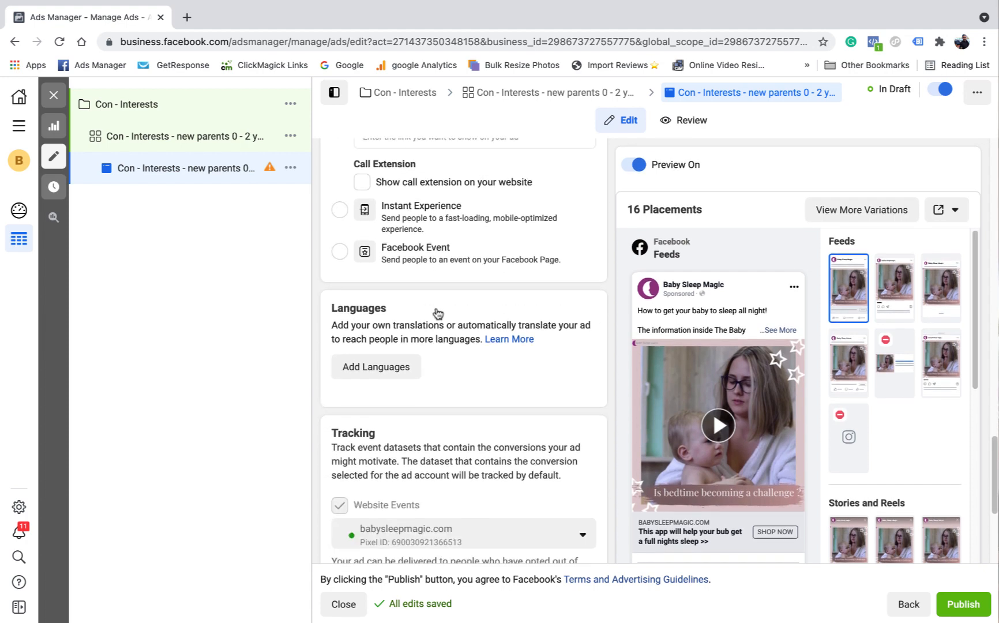
pyautogui.scroll(-4, 438, 313)
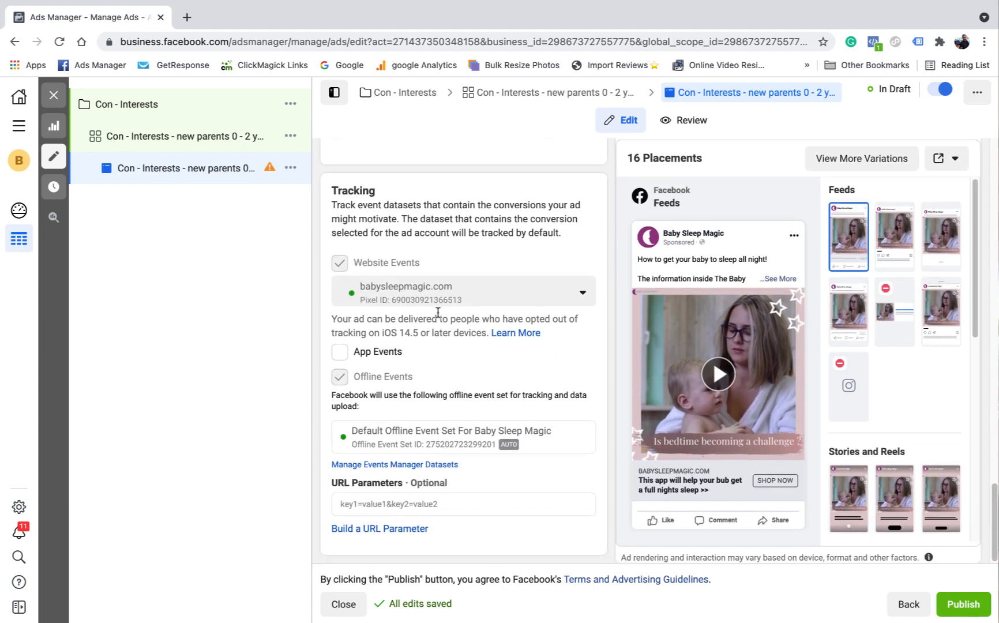
# Step: Append "Ad1" to the end of the ad name and check the ending of the name
pyautogui.scroll(8, 439, 313)
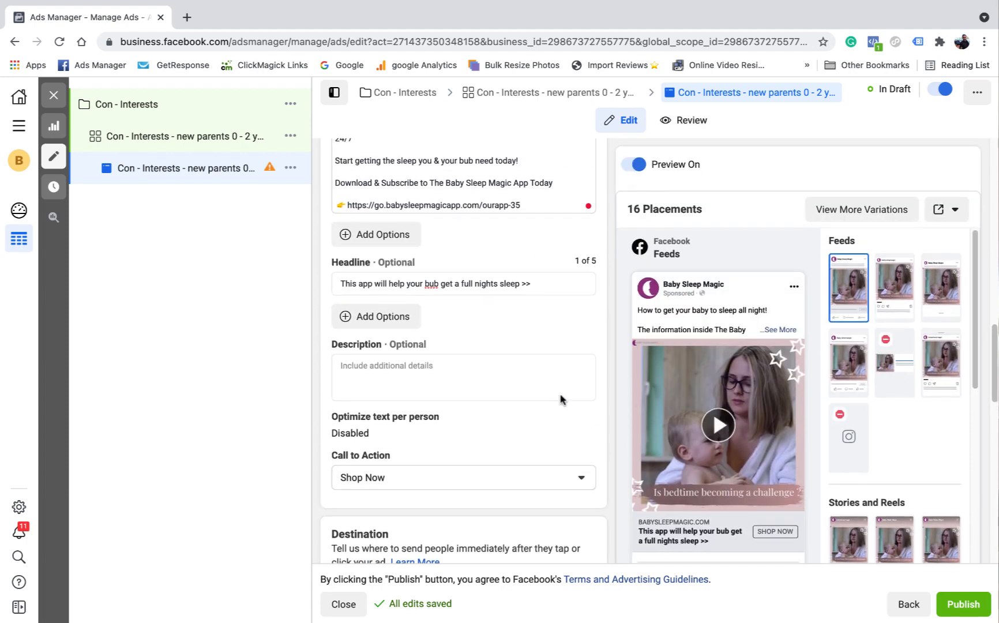
pyautogui.scroll(5, 560, 398)
pyautogui.click(580, 195)
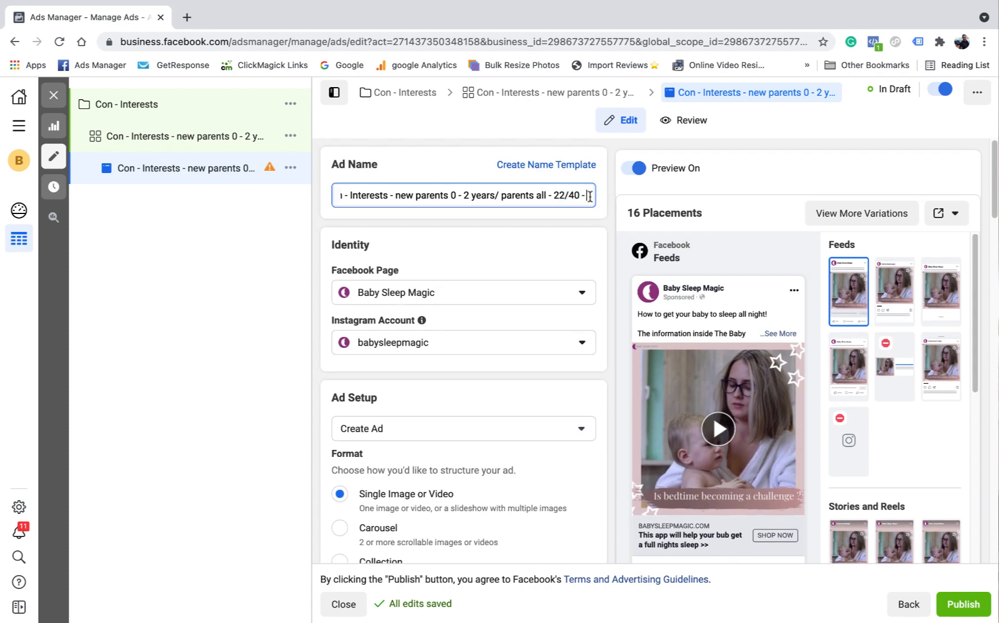
pyautogui.write('Ad')
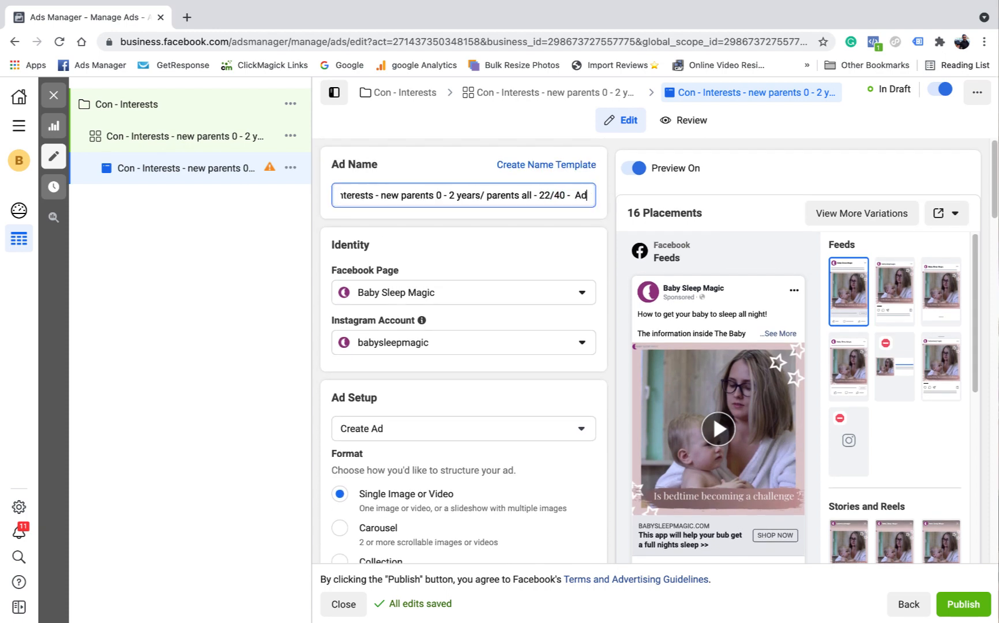
pyautogui.write('1')
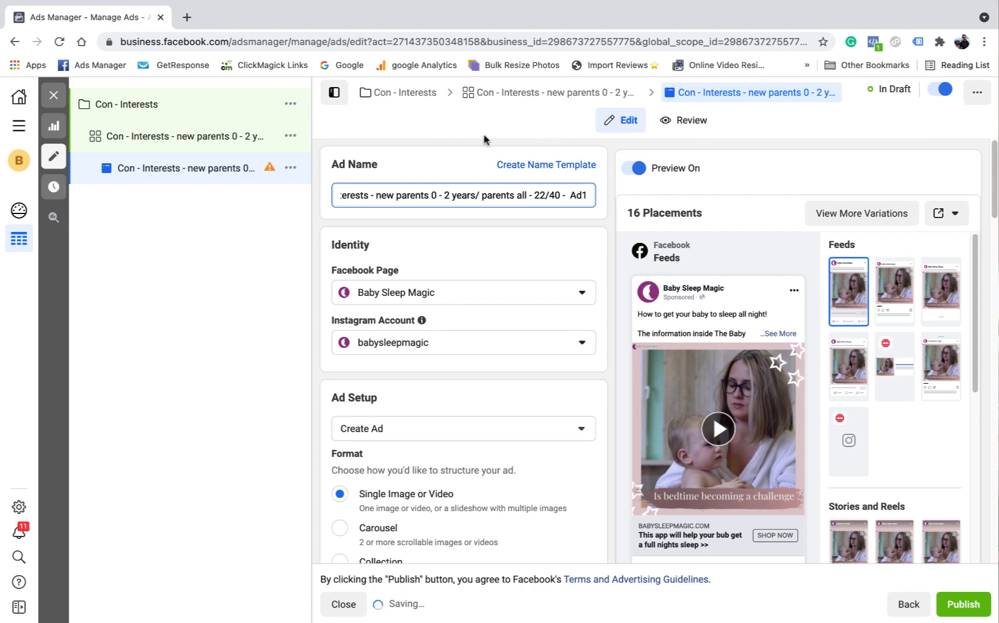
pyautogui.click(528, 252)
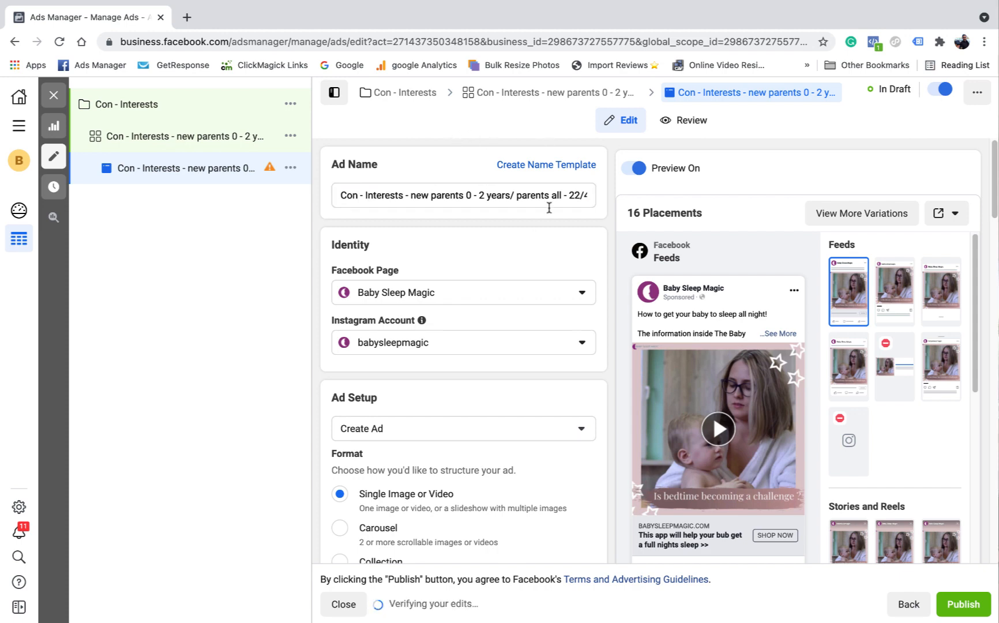
pyautogui.moveTo(556, 193); pyautogui.dragTo(606, 196)
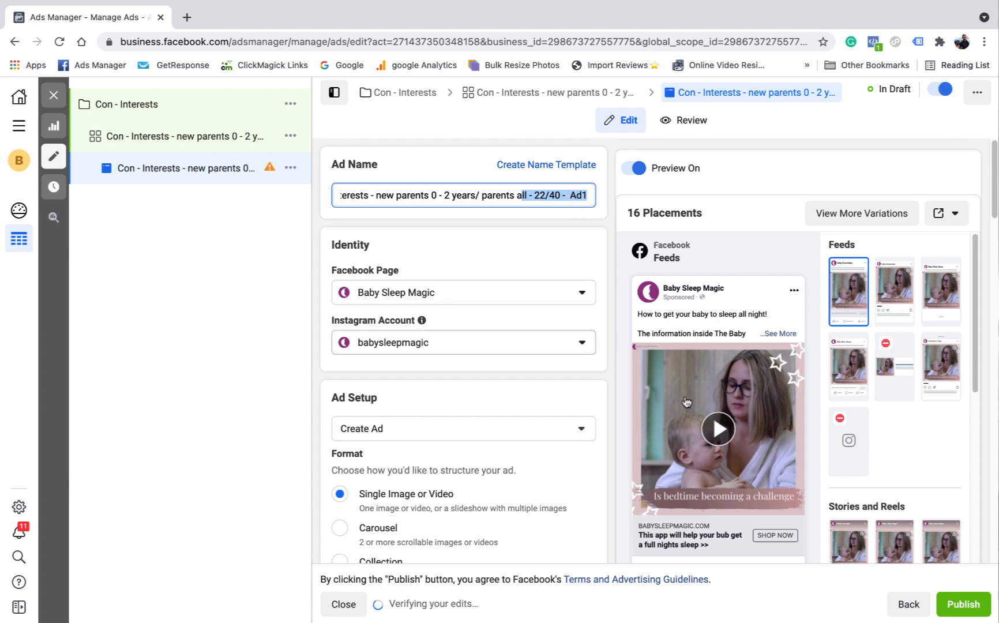
# Step: Switch to Notes and create a new note titled "AD1" with the line "Video - me and channel"
pyautogui.scroll(-1, 751, 370)
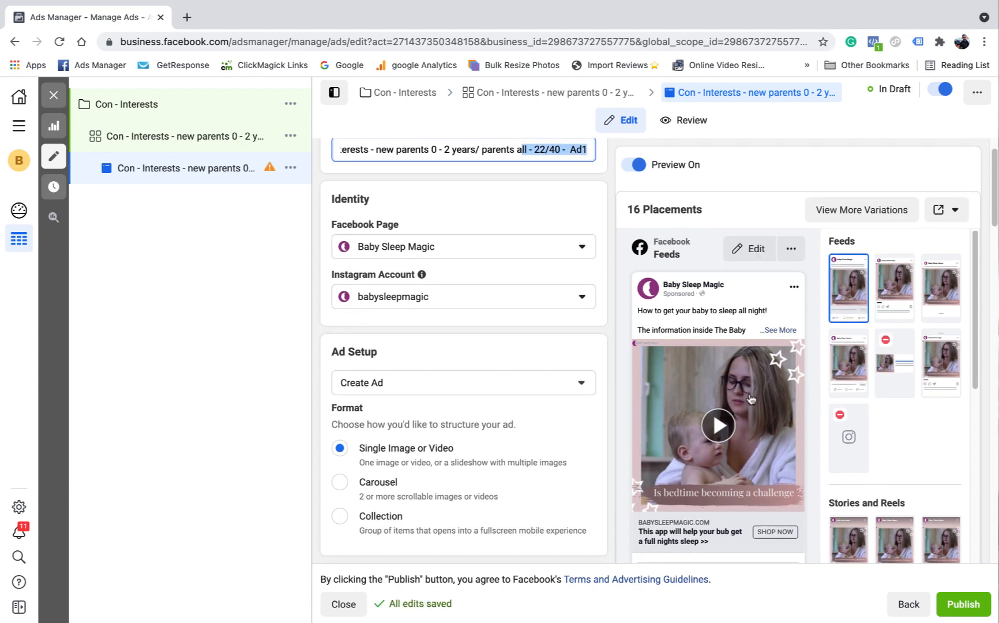
pyautogui.scroll(-8, 495, 473)
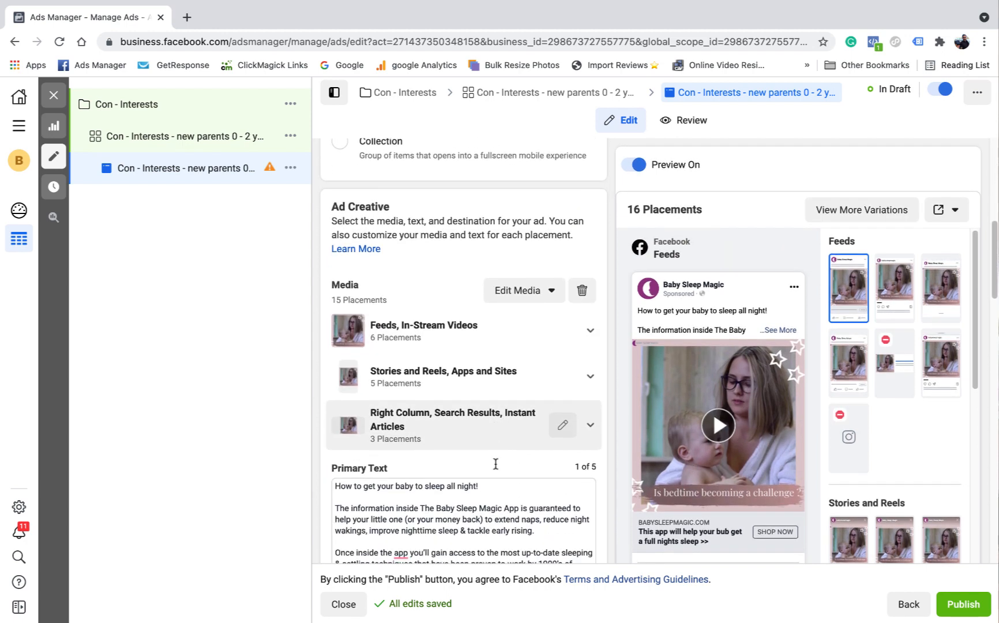
pyautogui.scroll(-3, 494, 442)
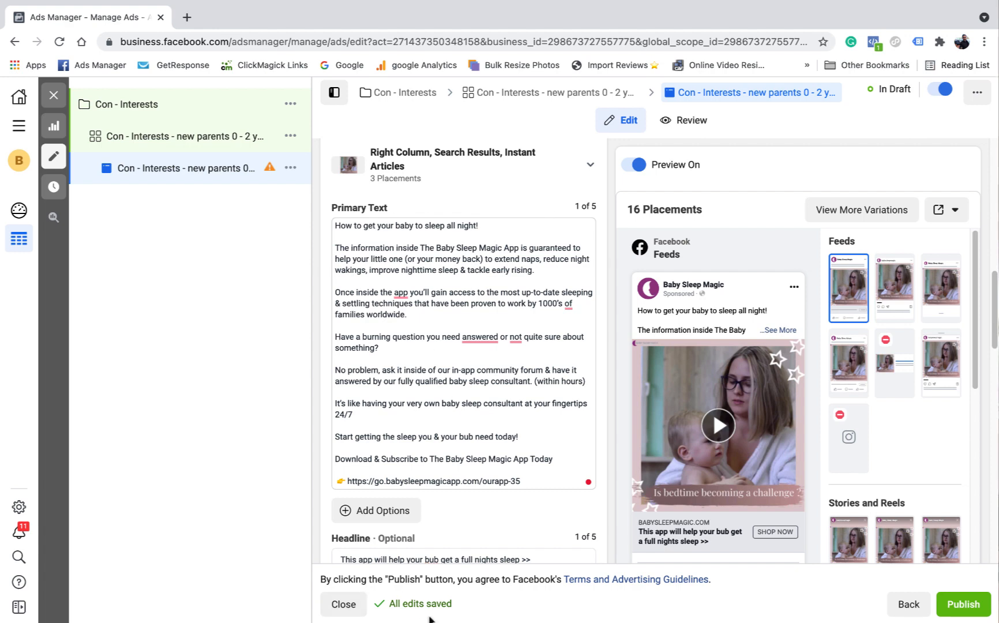
pyautogui.scroll(10, 463, 346)
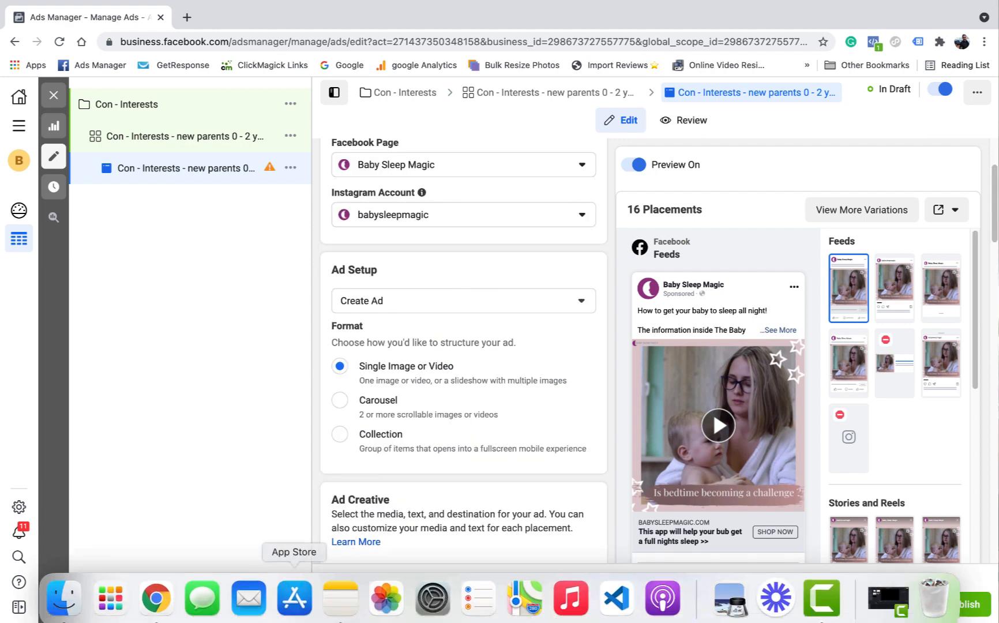
pyautogui.click(340, 599)
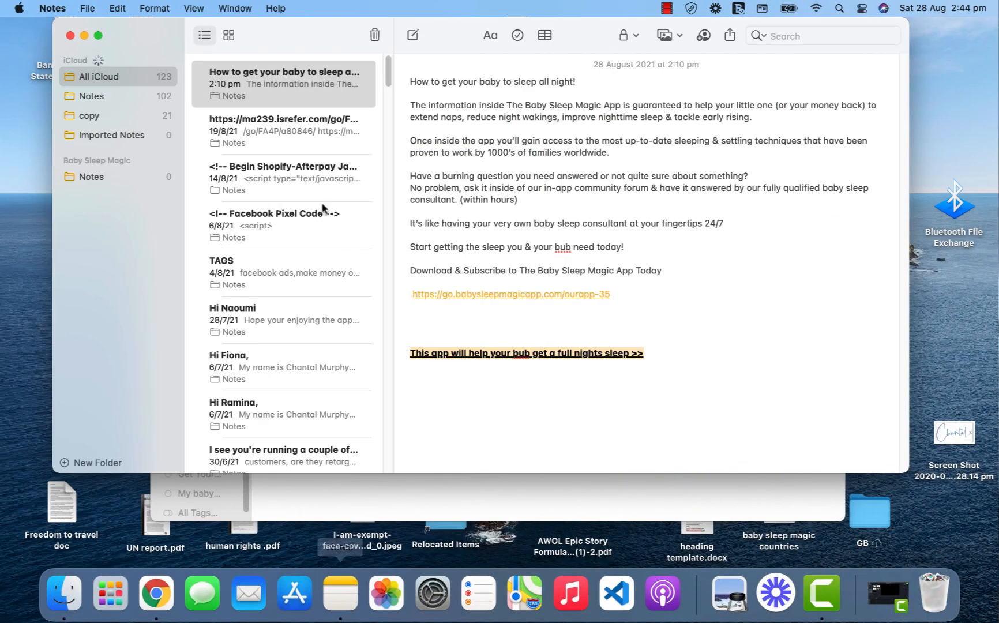
pyautogui.click(413, 35)
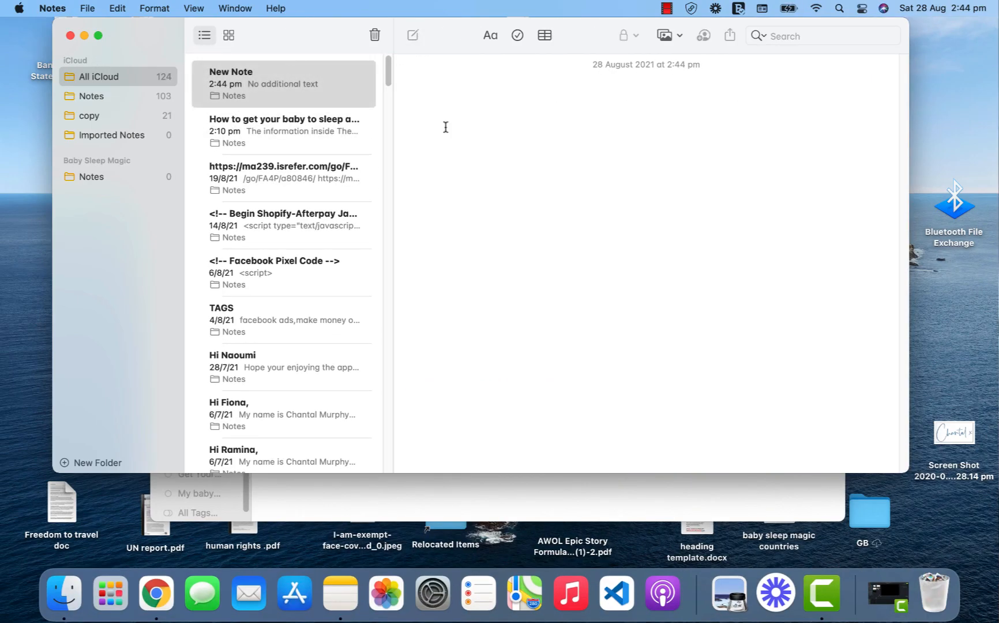
pyautogui.write('AD1')
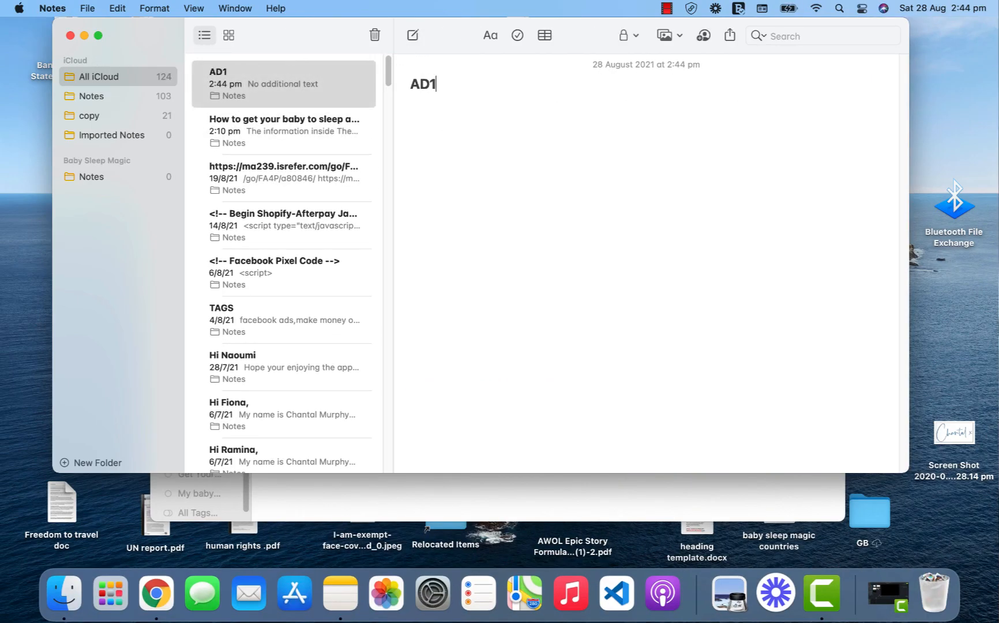
pyautogui.press('Return')
pyautogui.write('Video')
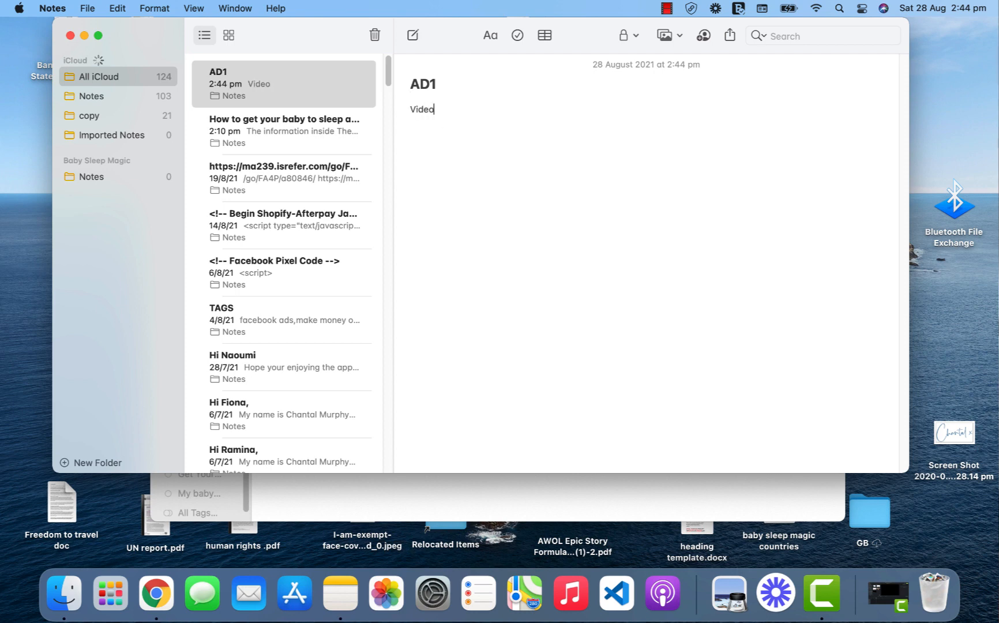
pyautogui.write(' - me and chan')
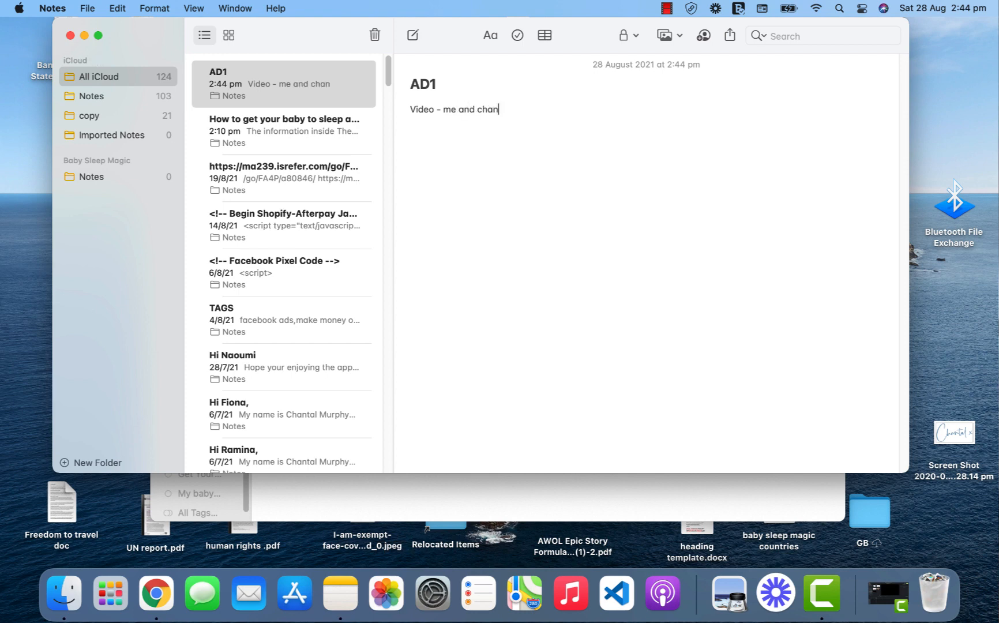
pyautogui.write('al')
pyautogui.press('Return')
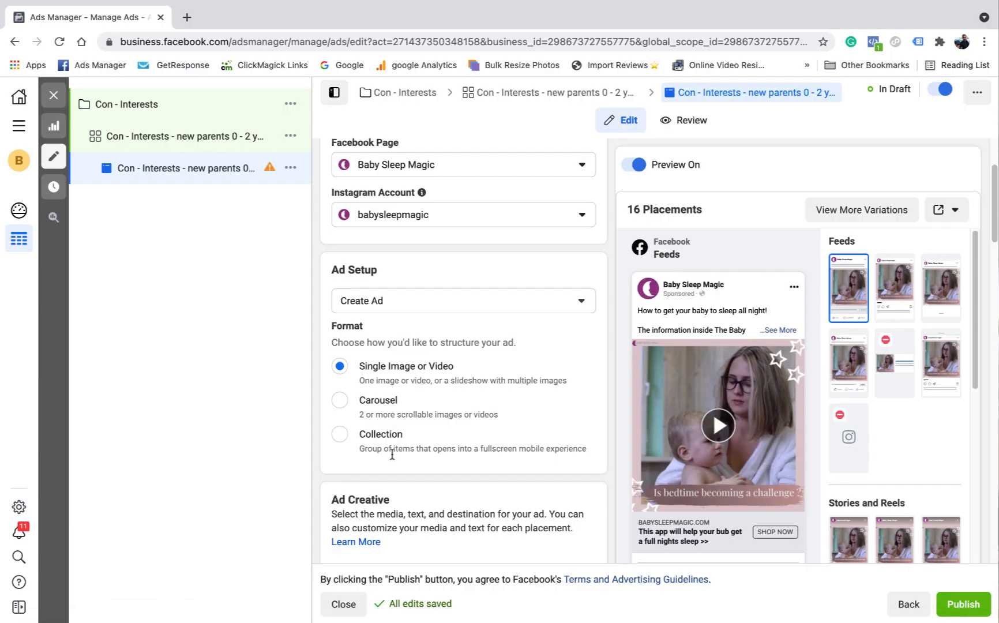
# Step: Copy the primary text's opening line "How to get your baby to sleep all night!" from Ads Manager into the note after "Copy -"
pyautogui.scroll(-5, 555, 396)
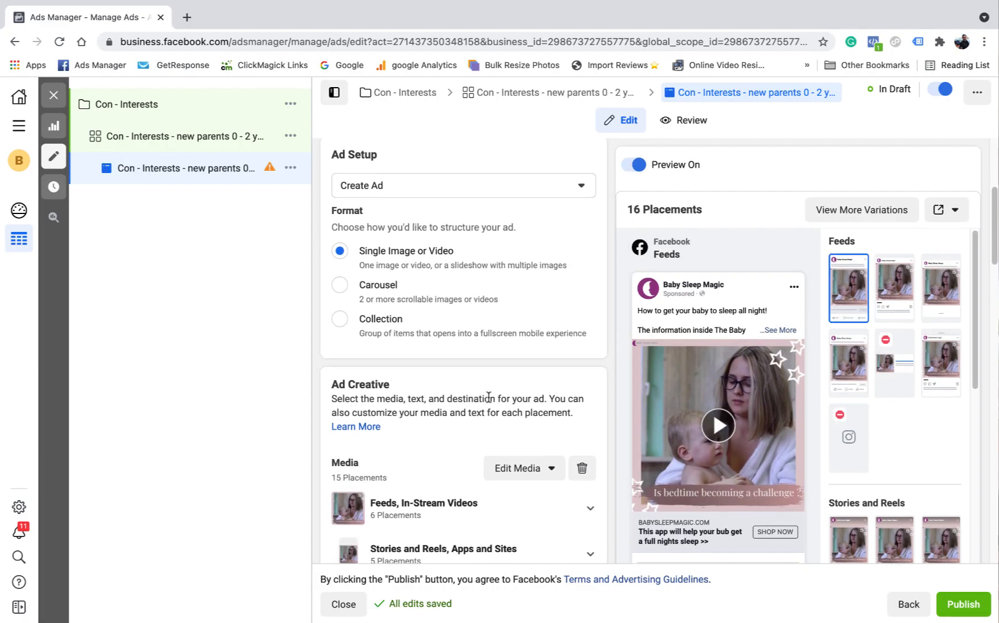
pyautogui.moveTo(480, 516); pyautogui.dragTo(334, 517)
pyautogui.rightClick(343, 518)
pyautogui.click(370, 430)
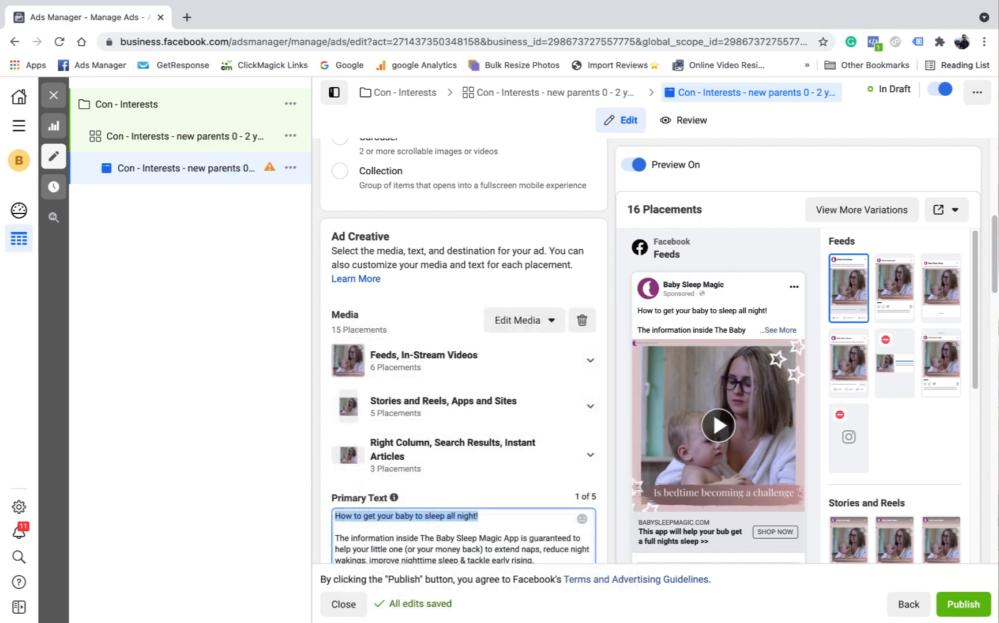
pyautogui.click(345, 594)
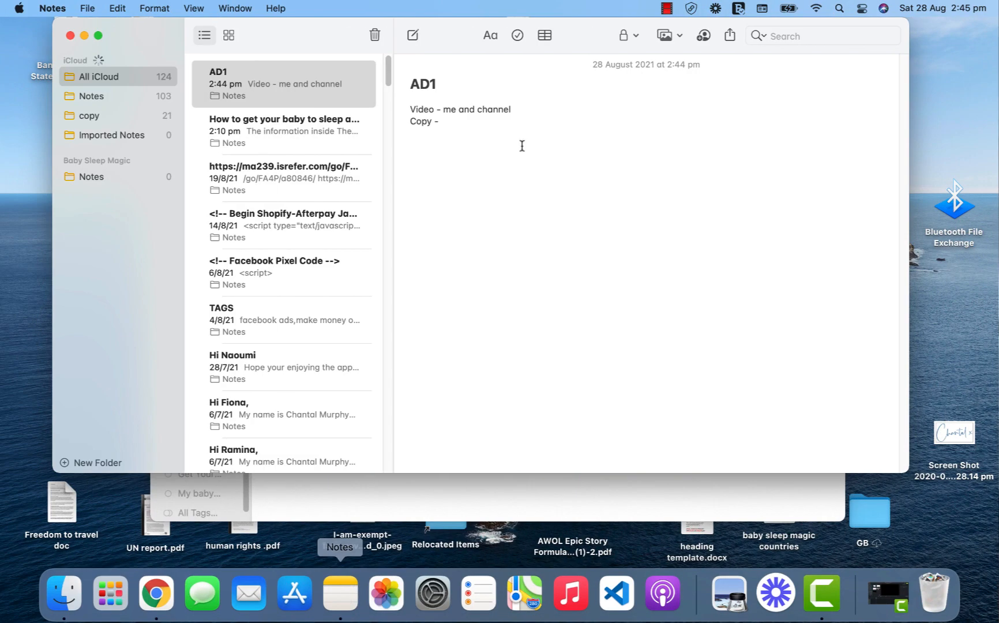
pyautogui.rightClick(458, 122)
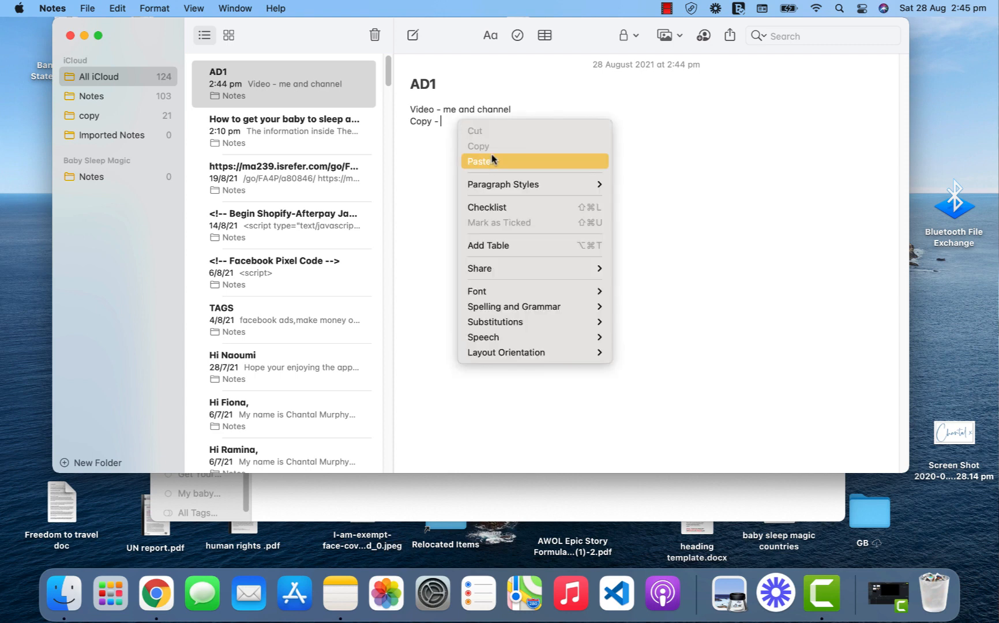
pyautogui.click(492, 161)
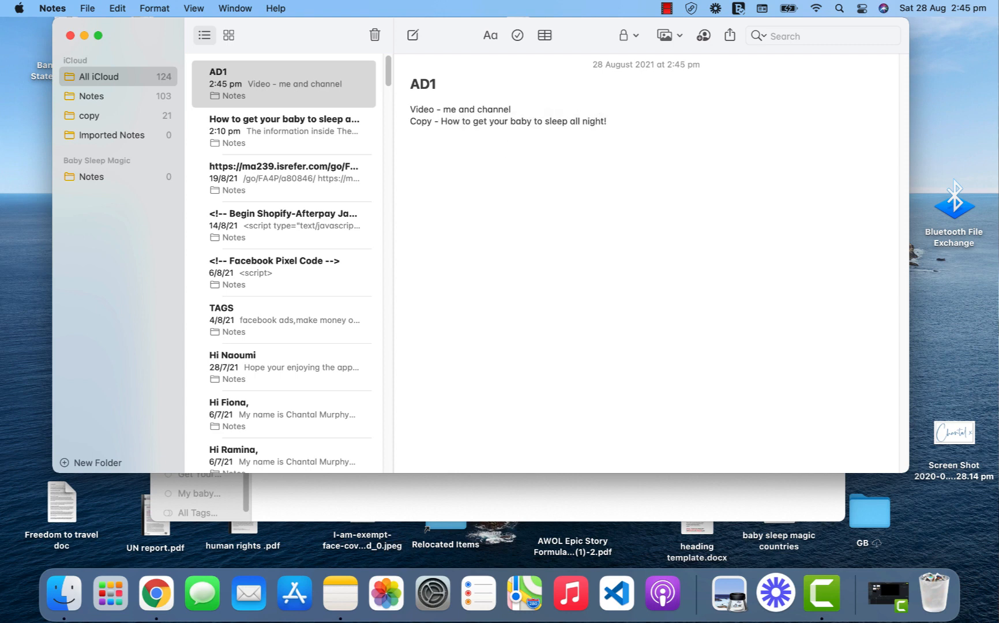
# Step: Add a "Headline -" line to the note with the ad headline copied from Ads Manager, and start an "AD 2" entry below
pyautogui.write('Headline -')
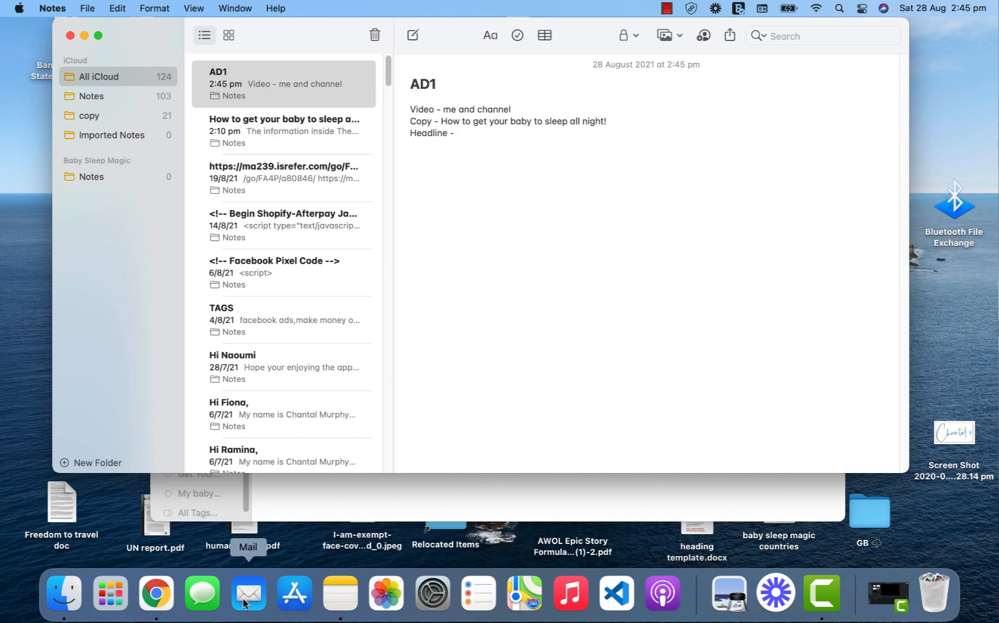
pyautogui.click(156, 593)
pyautogui.scroll(-5, 464, 473)
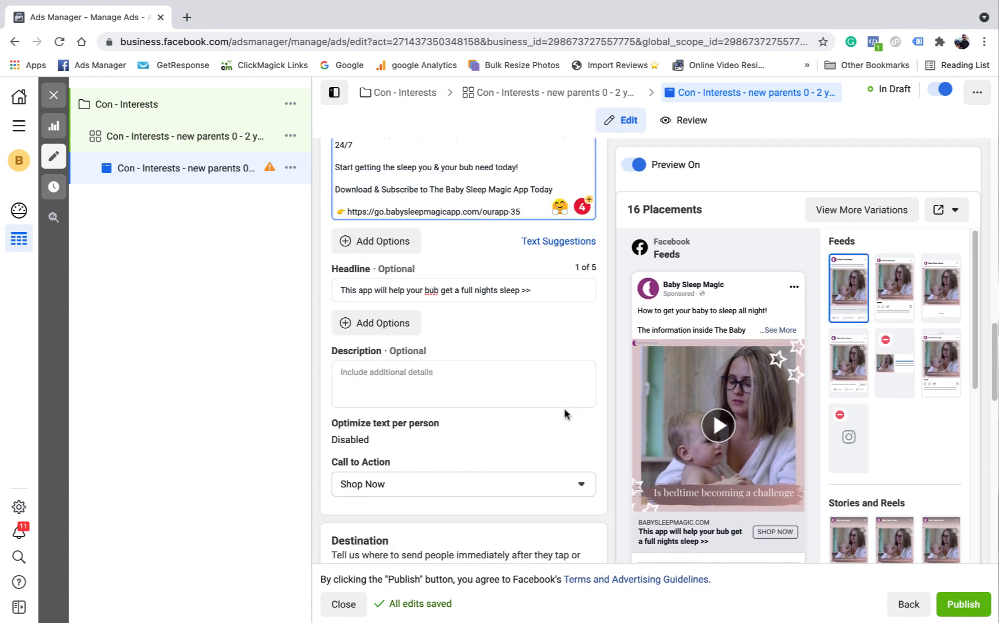
pyautogui.moveTo(538, 287); pyautogui.dragTo(340, 290)
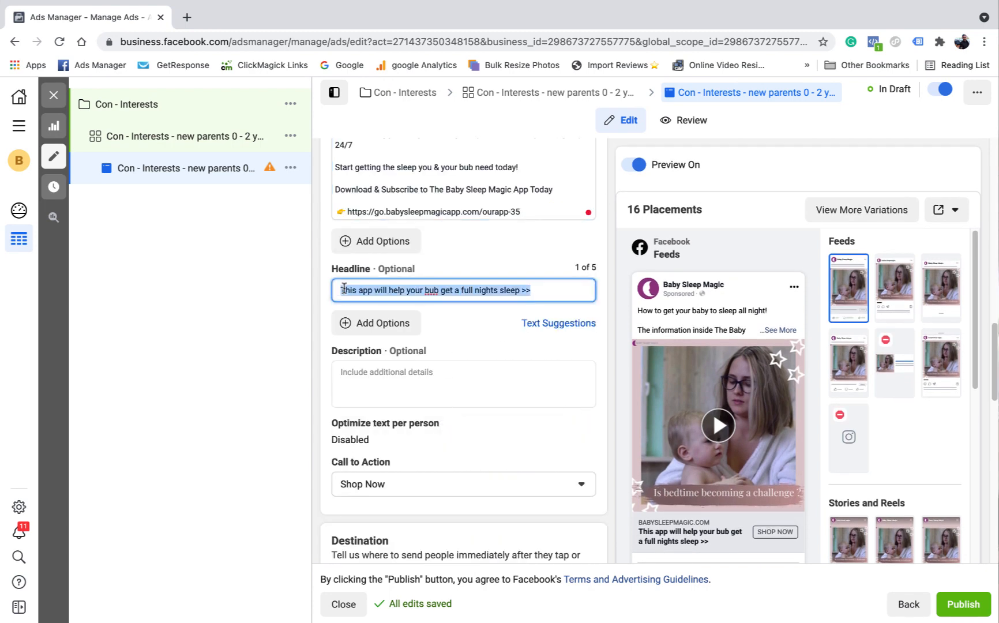
pyautogui.rightClick(353, 288)
pyautogui.click(400, 396)
pyautogui.click(340, 592)
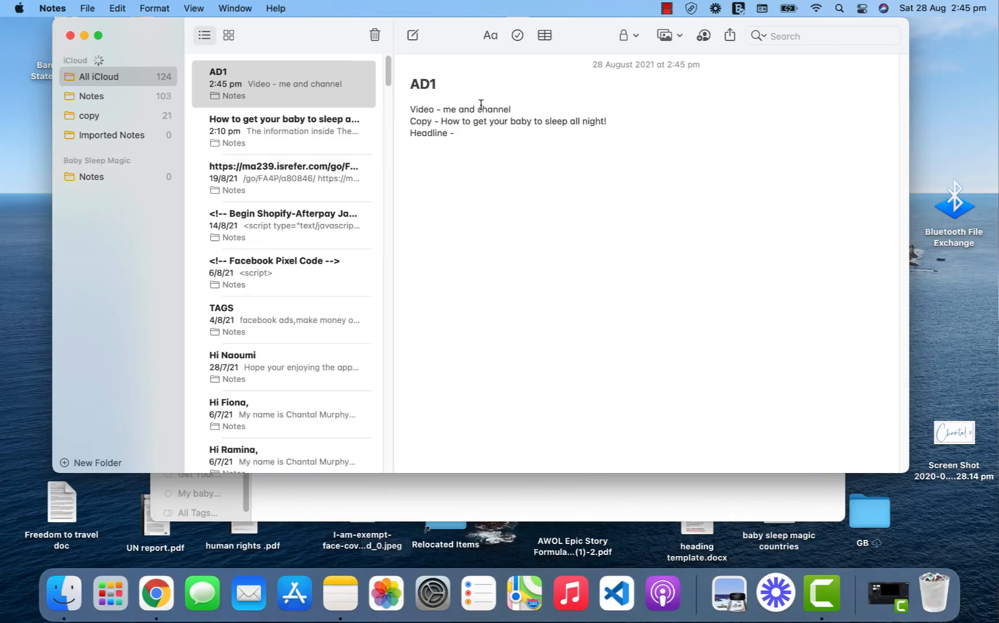
pyautogui.rightClick(468, 134)
pyautogui.click(490, 167)
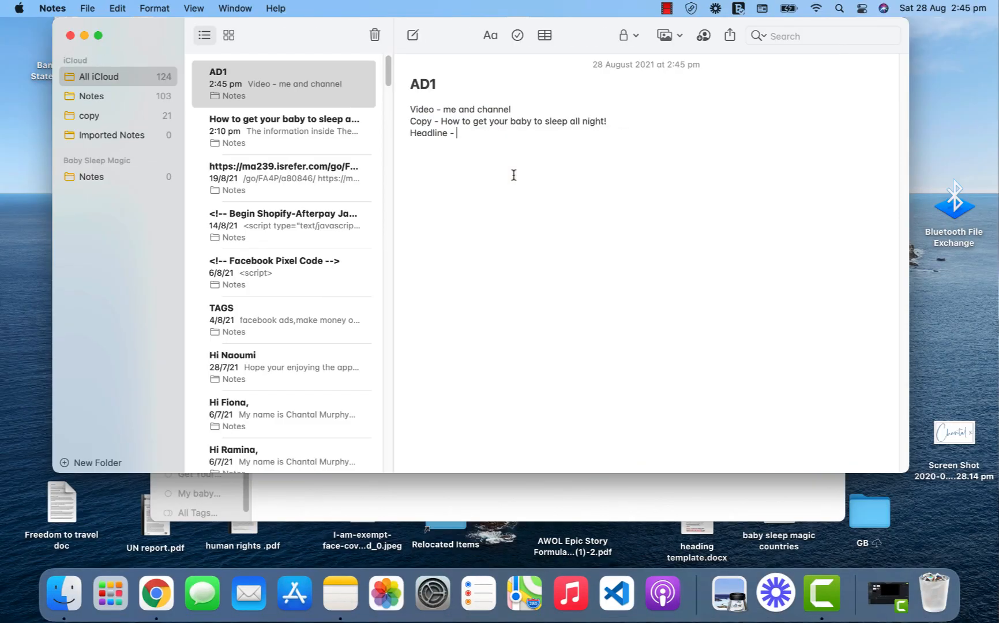
pyautogui.press('Return')
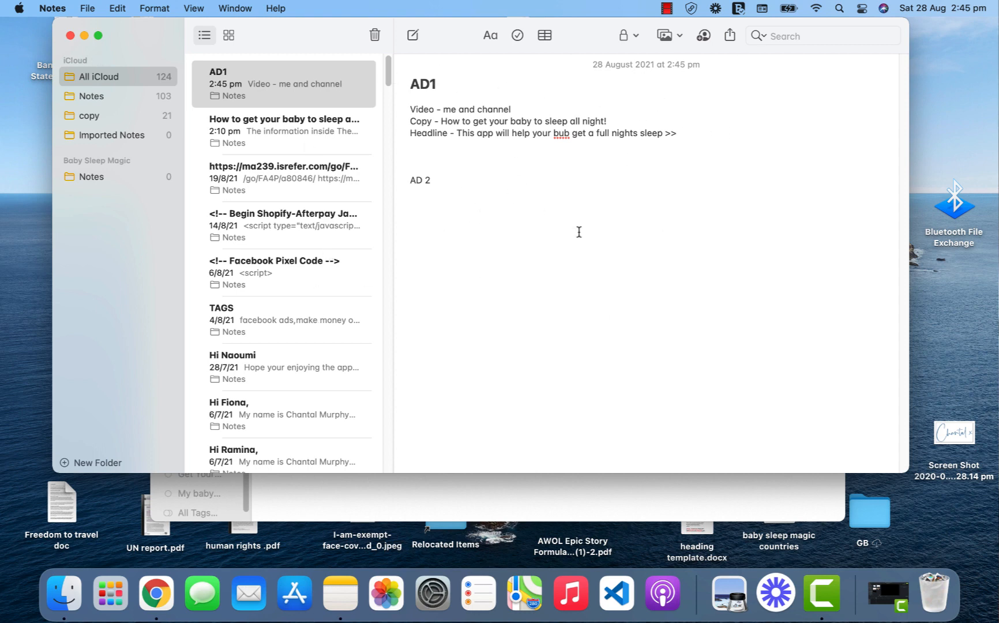
# Step: Switch back to Ads Manager and review the ad's tracking settings, the ending of its name and its setup
pyautogui.click(156, 593)
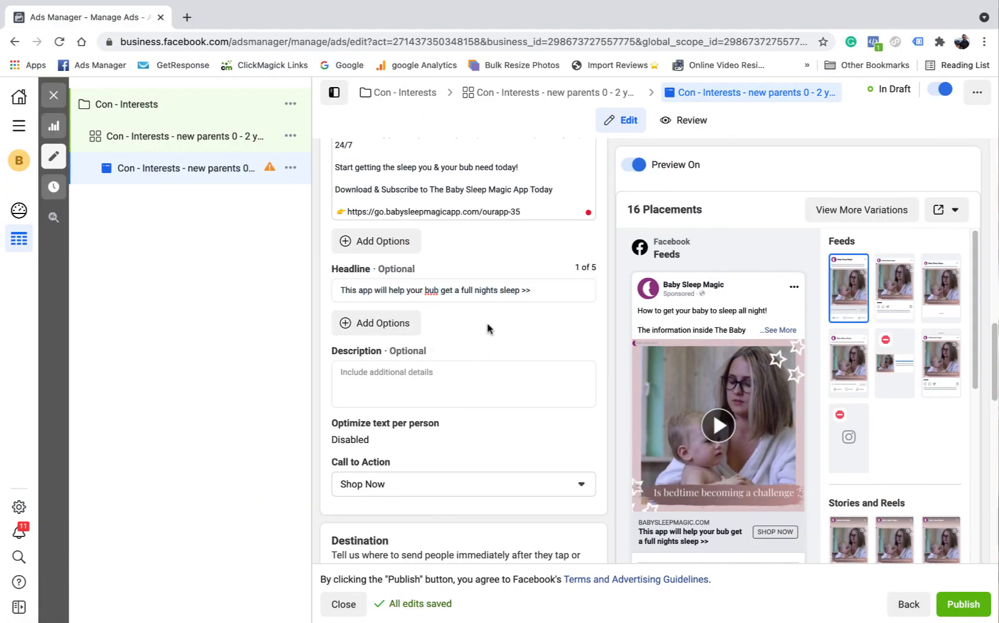
pyautogui.scroll(-15, 487, 329)
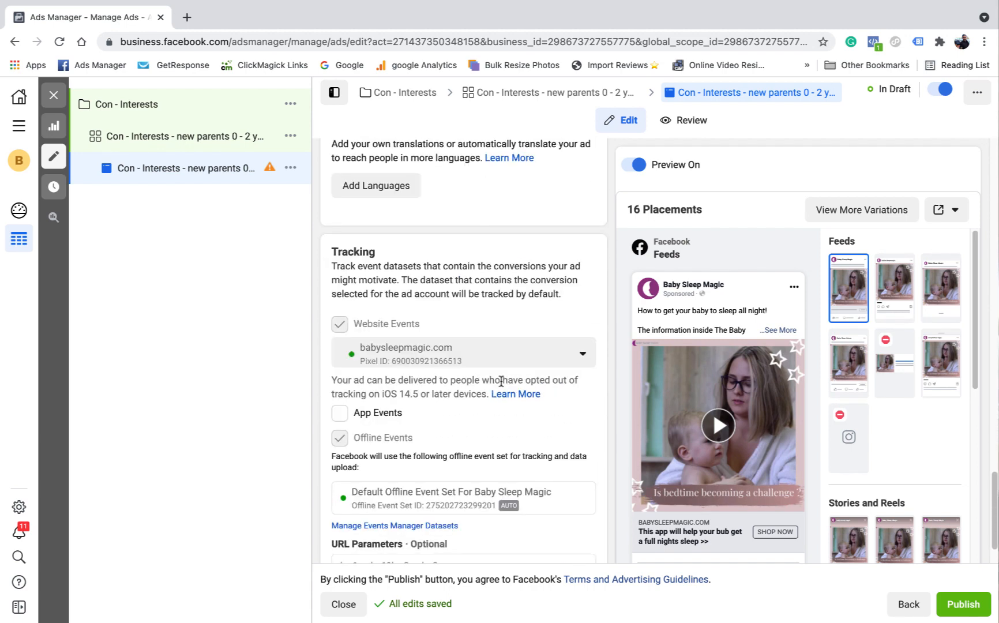
pyautogui.scroll(15, 499, 378)
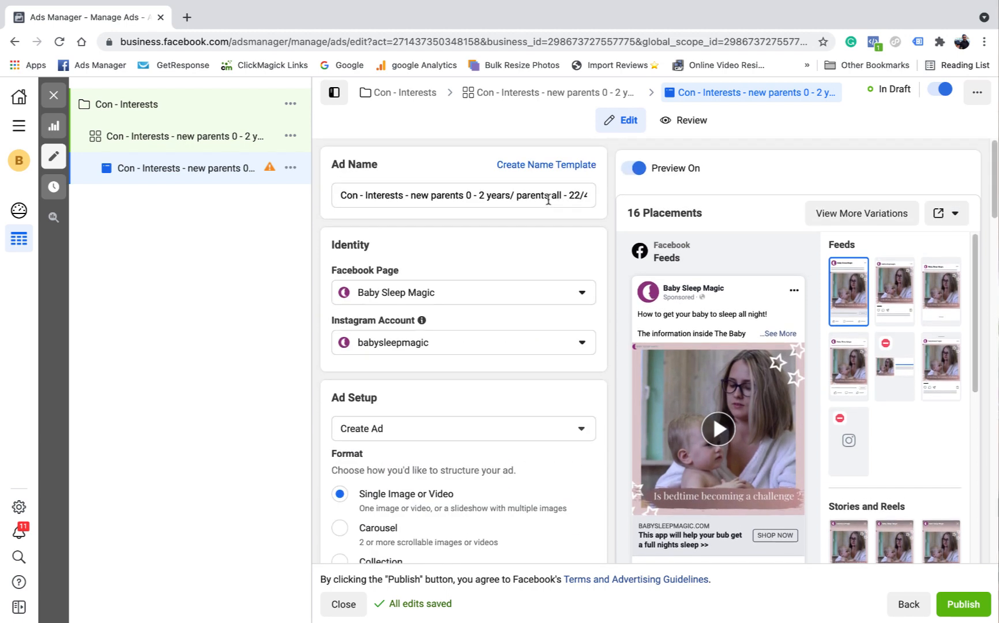
pyautogui.click(589, 195)
pyautogui.keyDown('shift'); pyautogui.click(594, 195); pyautogui.keyUp('shift')
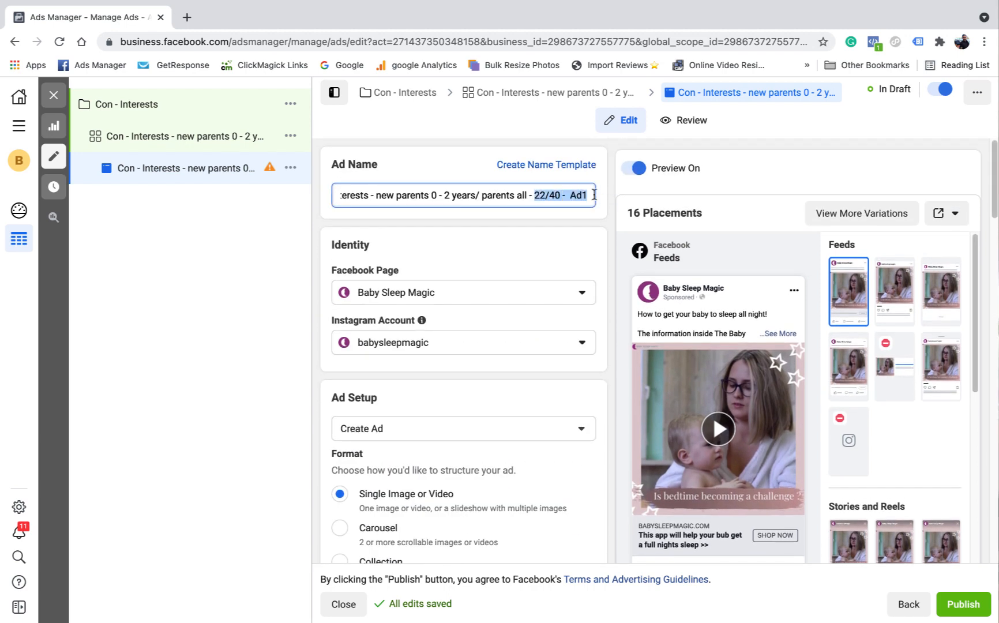
pyautogui.click(538, 244)
pyautogui.scroll(-3, 525, 253)
pyautogui.scroll(-1, 525, 253)
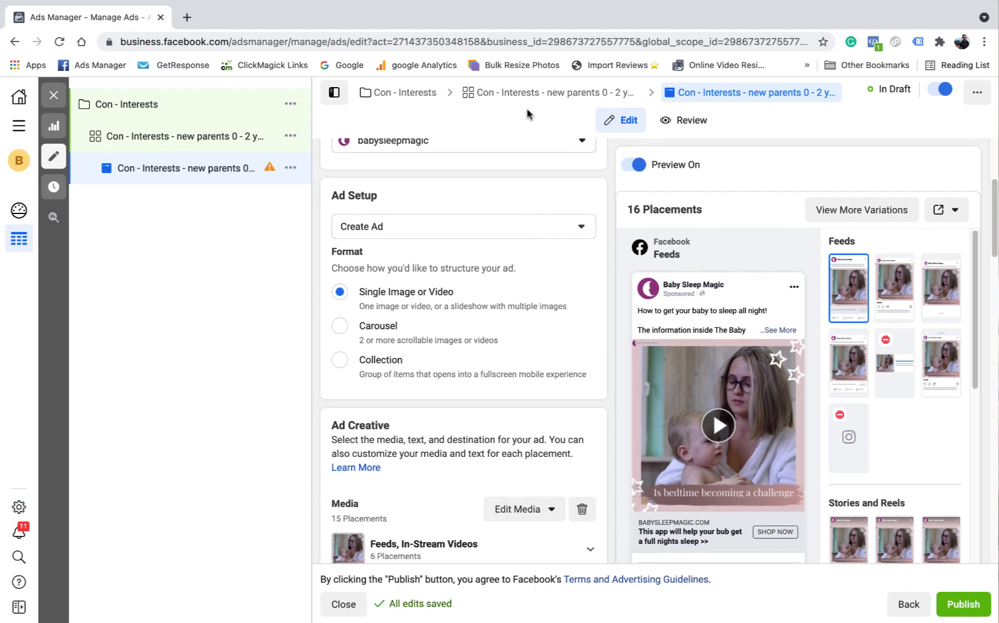
# Step: Open the parent ad set and review its name, budget, schedule, location and age targeting
pyautogui.click(531, 98)
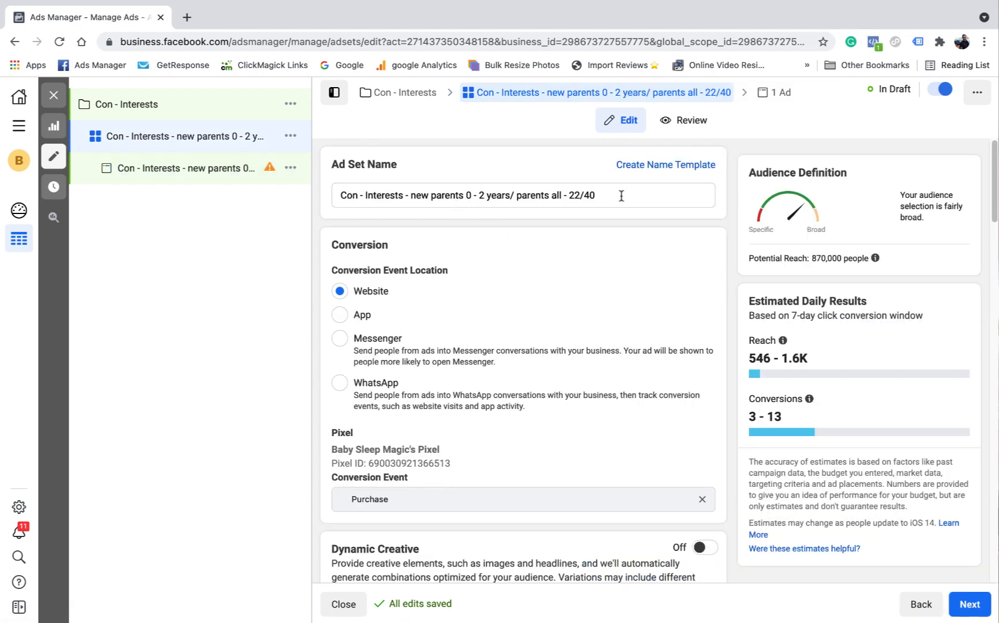
pyautogui.scroll(-5, 526, 232)
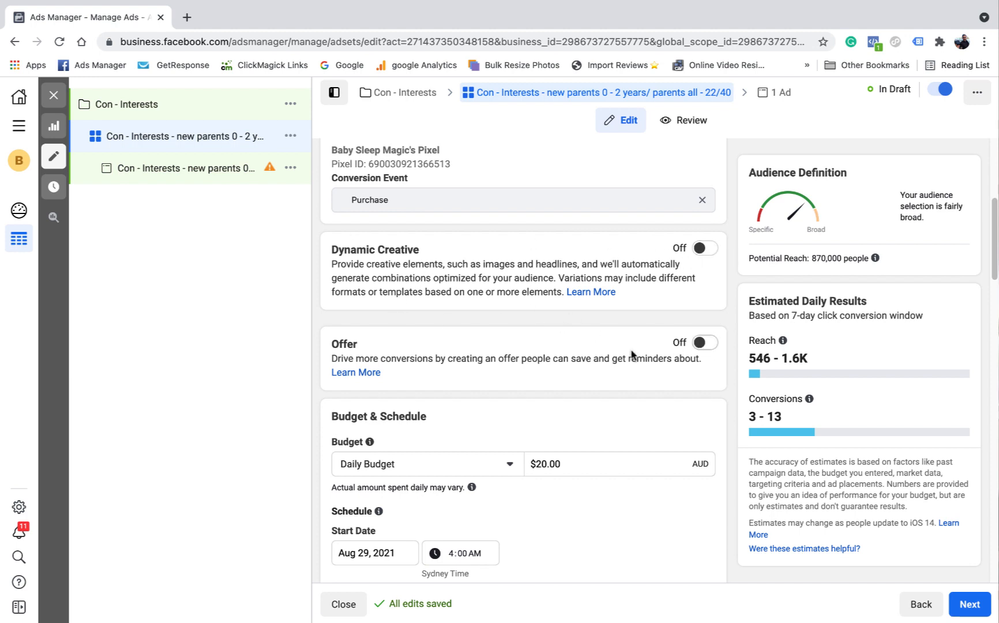
pyautogui.scroll(-2, 473, 355)
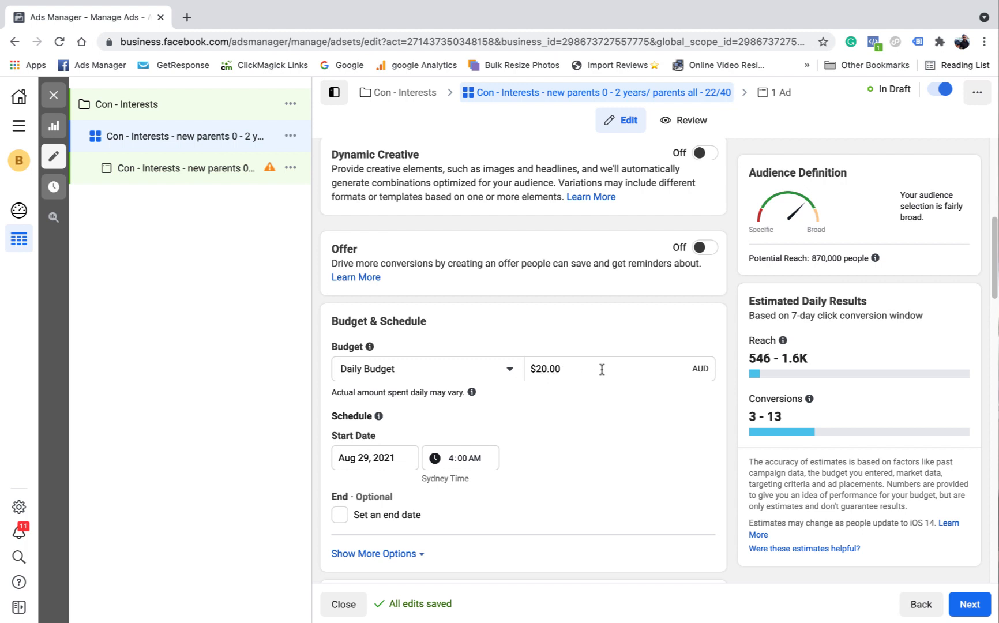
pyautogui.scroll(-2, 404, 364)
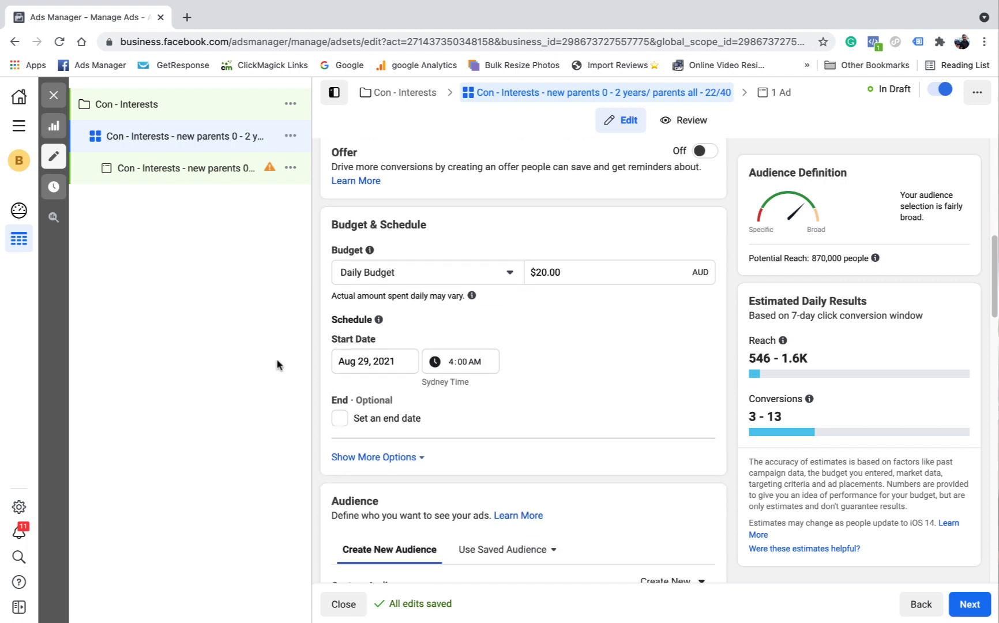
pyautogui.scroll(-2, 374, 346)
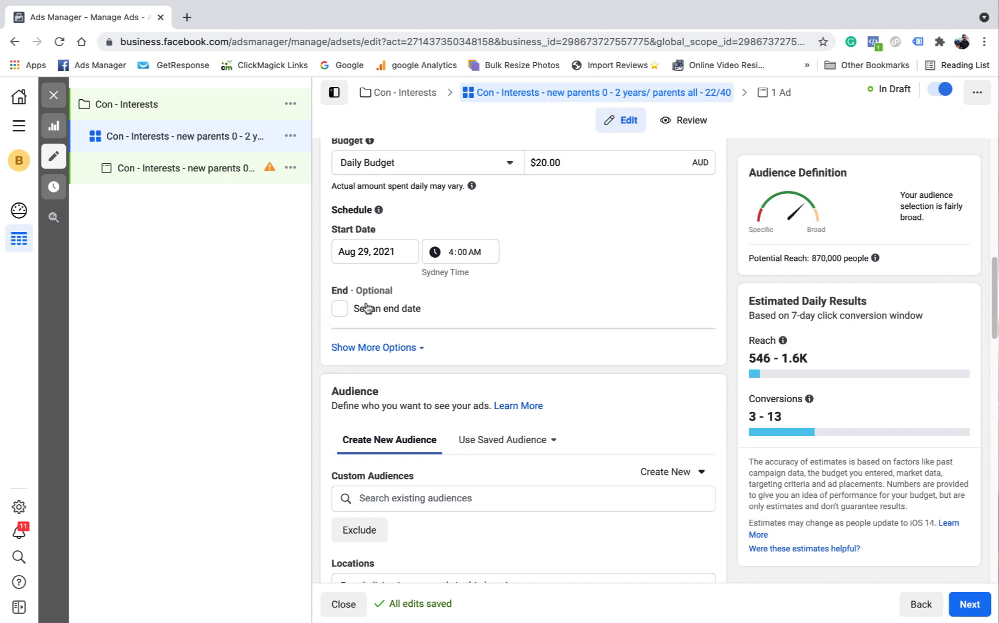
pyautogui.scroll(-2, 554, 341)
pyautogui.scroll(-4, 553, 341)
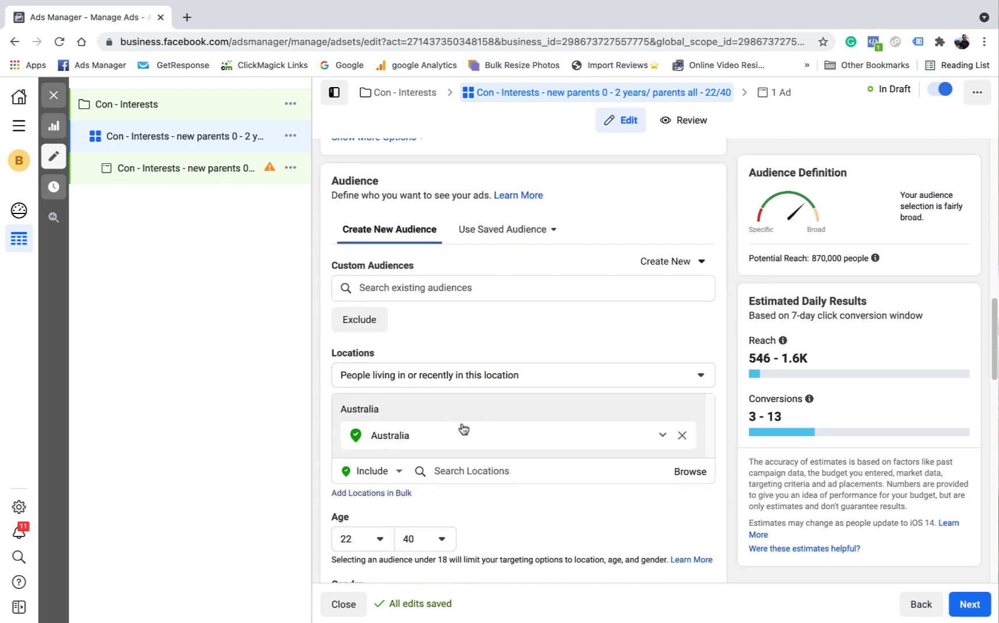
pyautogui.scroll(-2, 400, 435)
# Step: Insert "AUS -" in the ad set name between "Con - Interests -" and "new parents 0 - 2 years"
pyautogui.scroll(15, 513, 399)
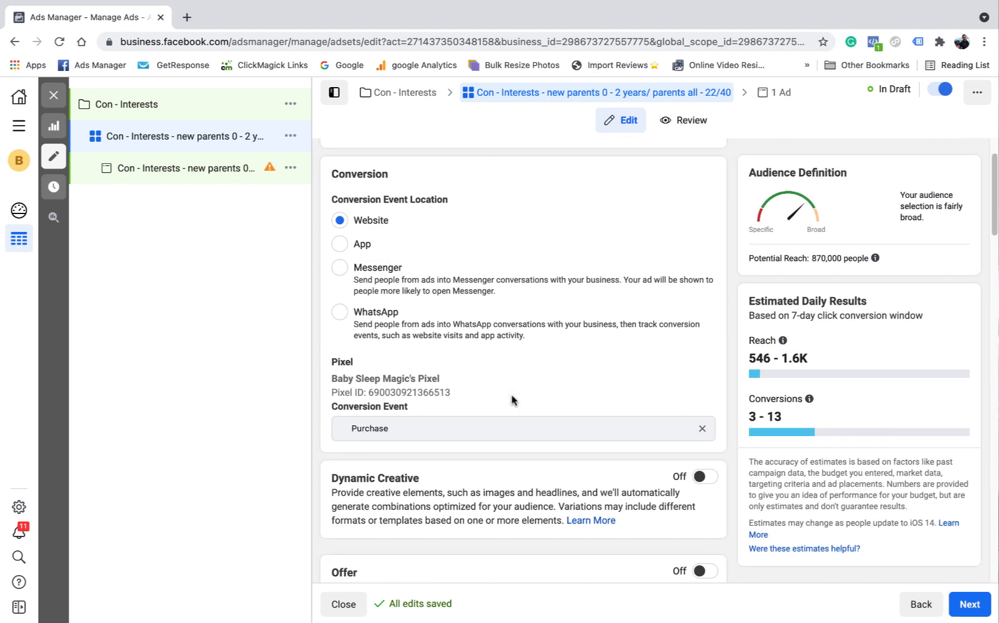
pyautogui.click(392, 188)
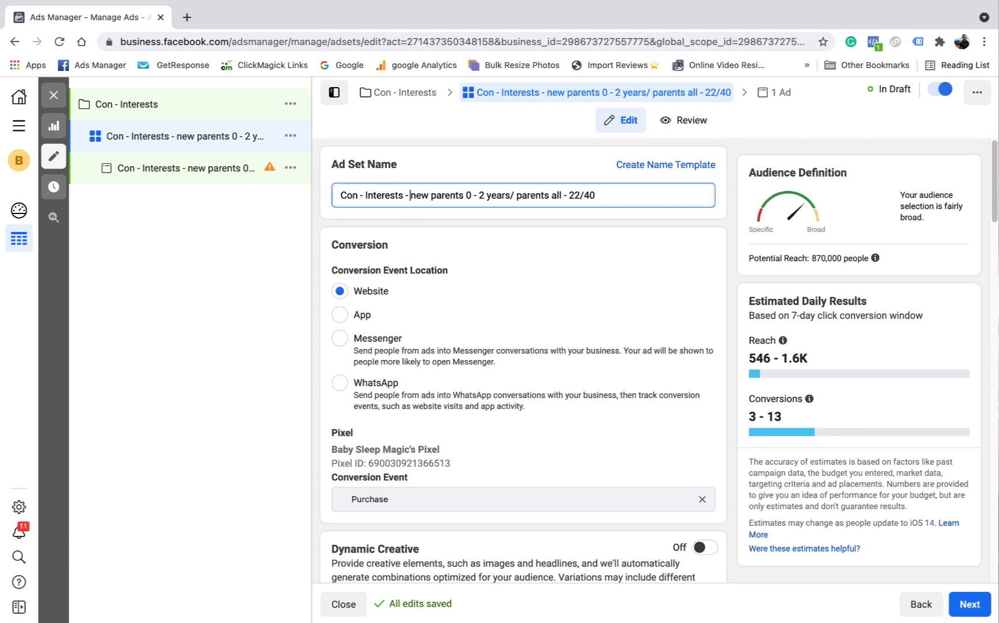
pyautogui.write('AUS -')
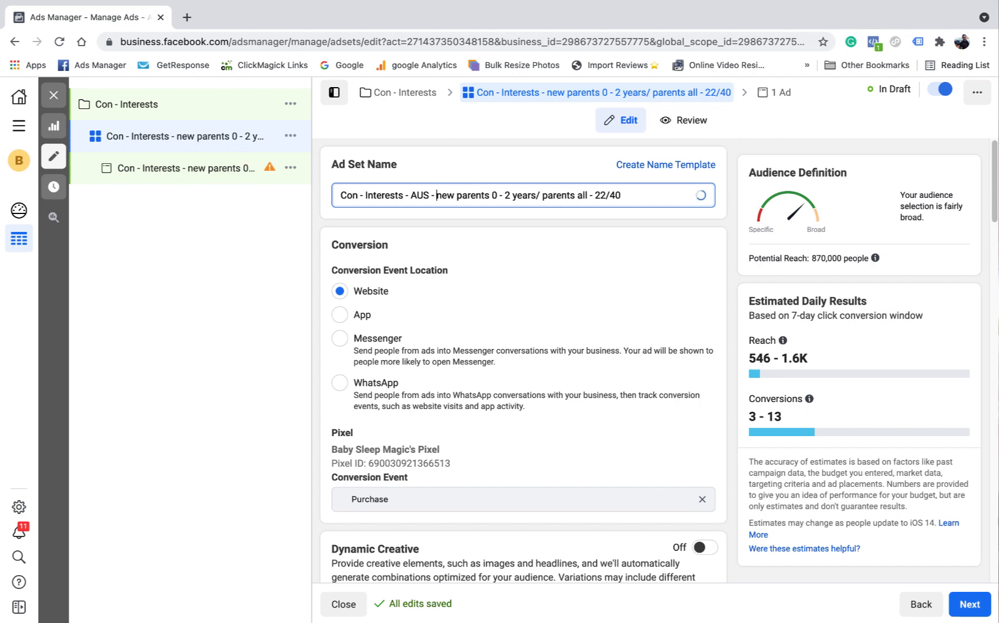
# Step: Review the ad set's conversion event, schedule, audience targeting, placements and optimization settings
pyautogui.scroll(-2, 502, 306)
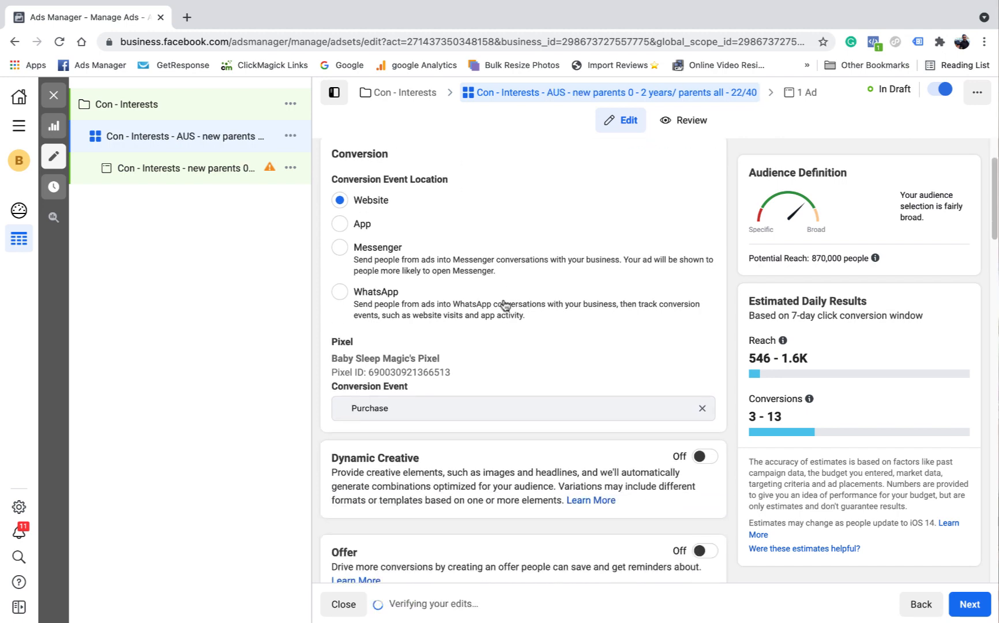
pyautogui.scroll(-12, 506, 306)
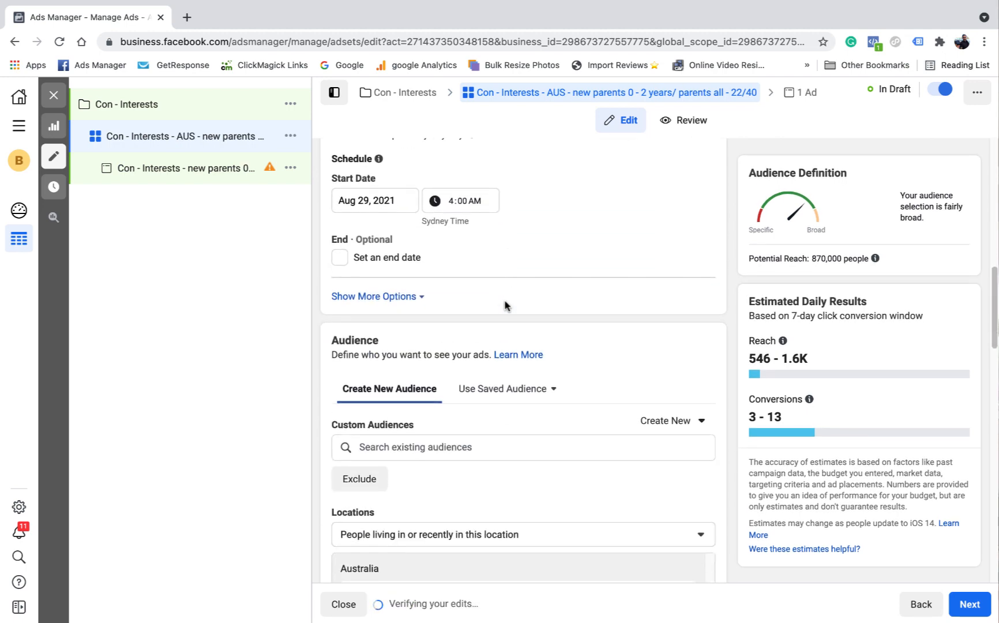
pyautogui.scroll(-4, 504, 304)
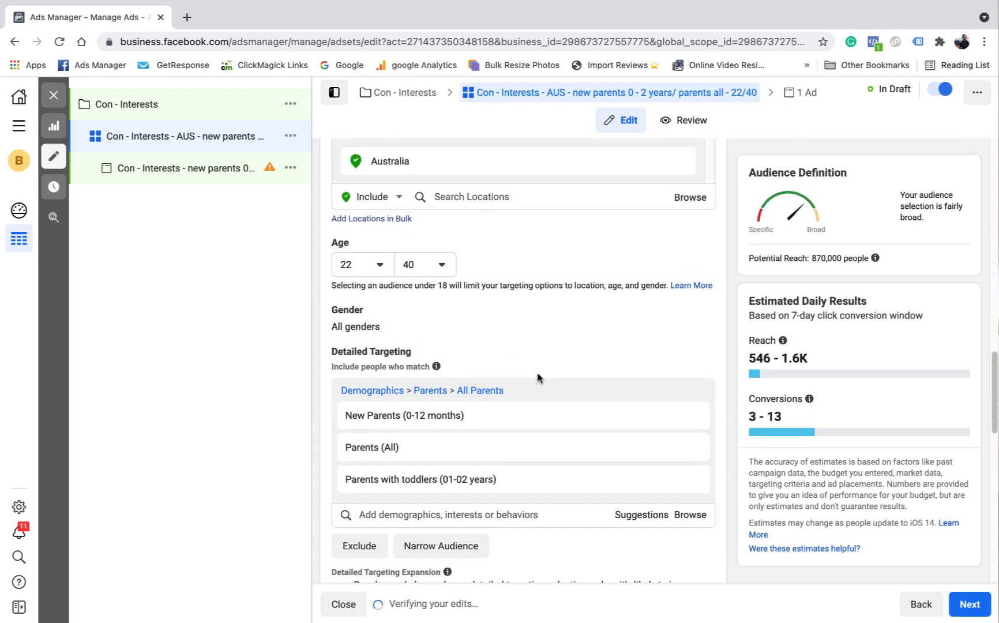
pyautogui.scroll(-2, 538, 376)
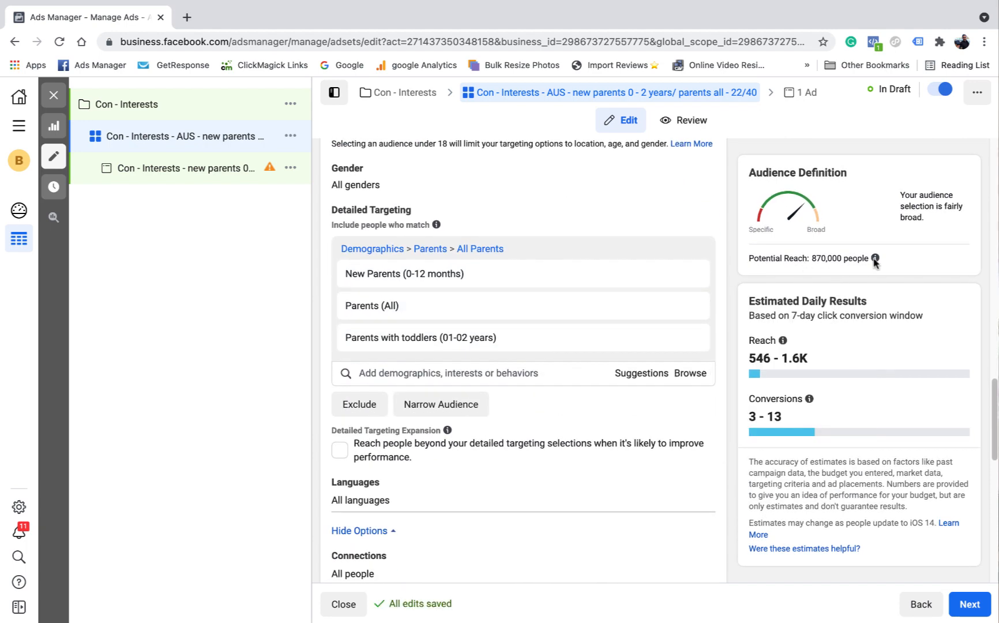
pyautogui.scroll(-6, 482, 298)
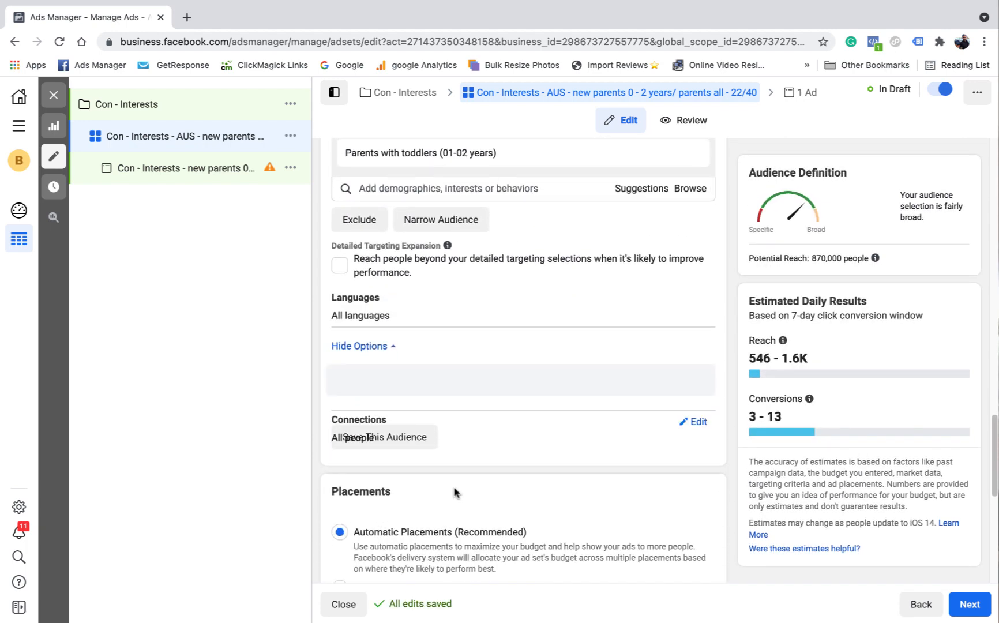
pyautogui.scroll(-4, 479, 449)
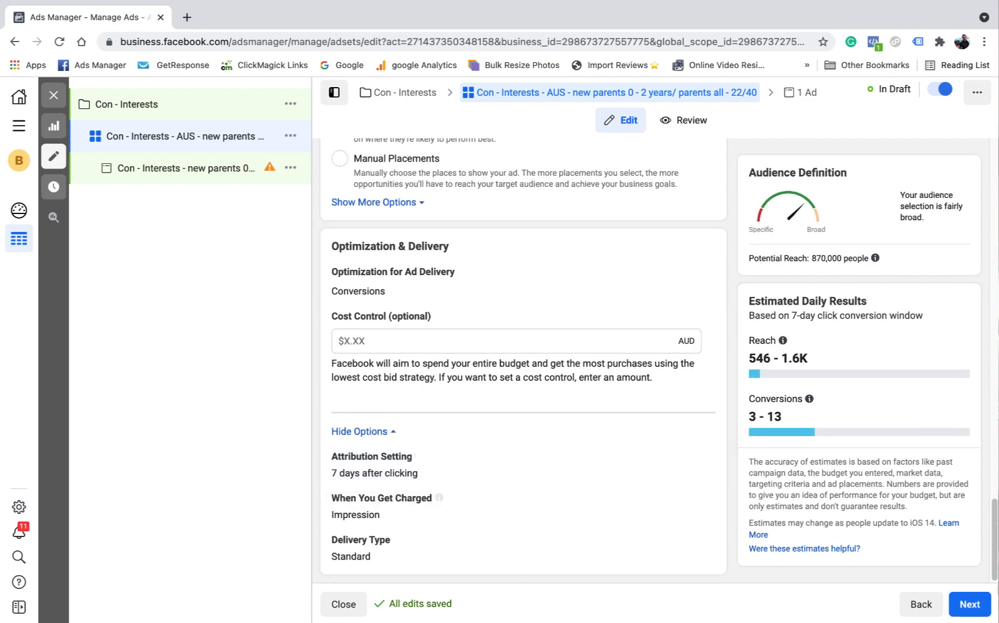
# Step: Proceed to the ad and review its media, full primary text in the feed preview, headline, call to action and website destination
pyautogui.click(963, 605)
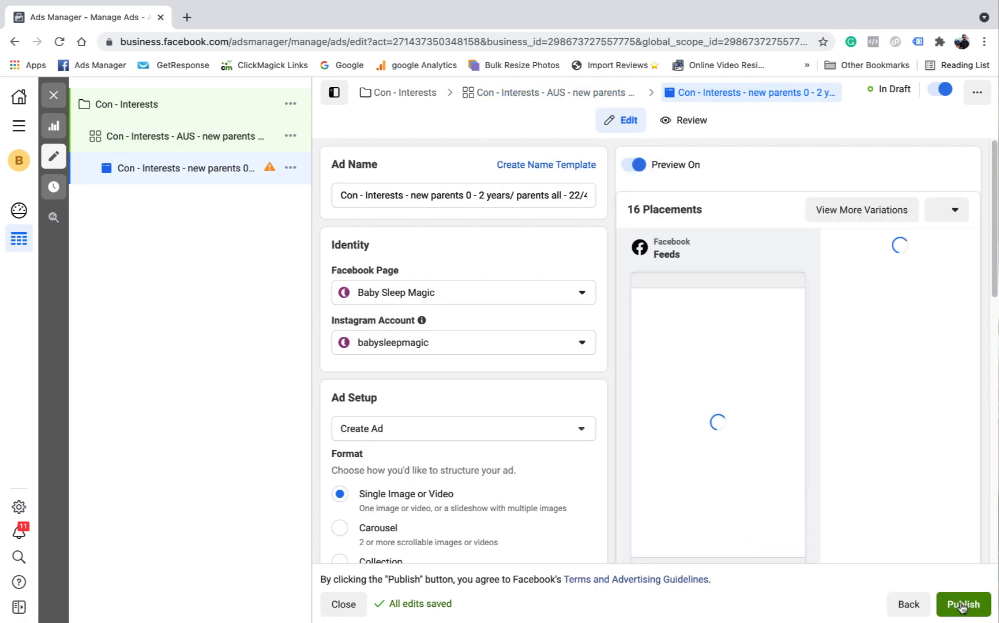
pyautogui.scroll(-2, 523, 340)
pyautogui.scroll(-7, 523, 339)
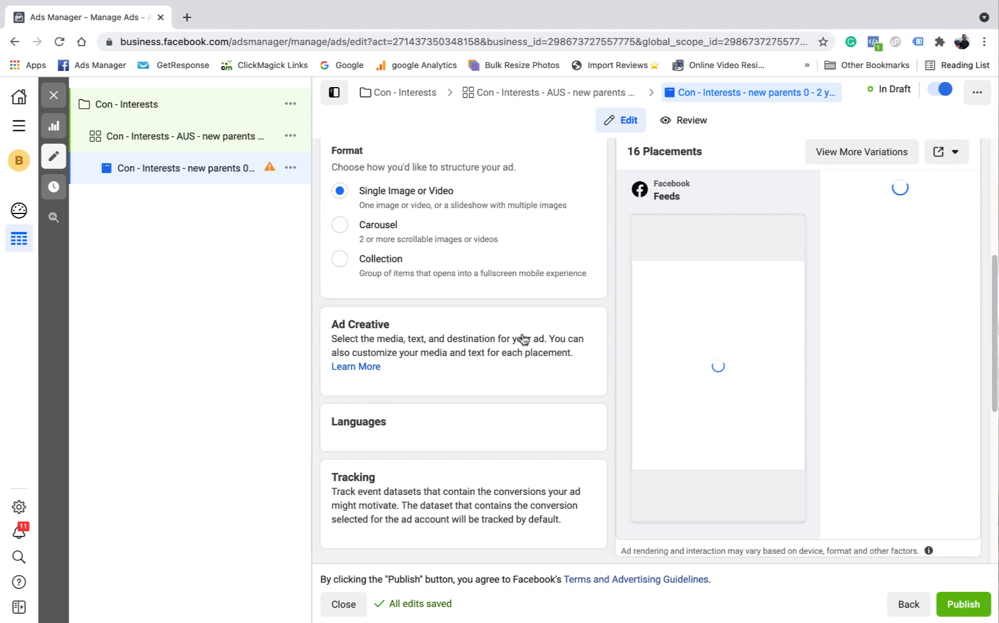
pyautogui.scroll(-1, 530, 332)
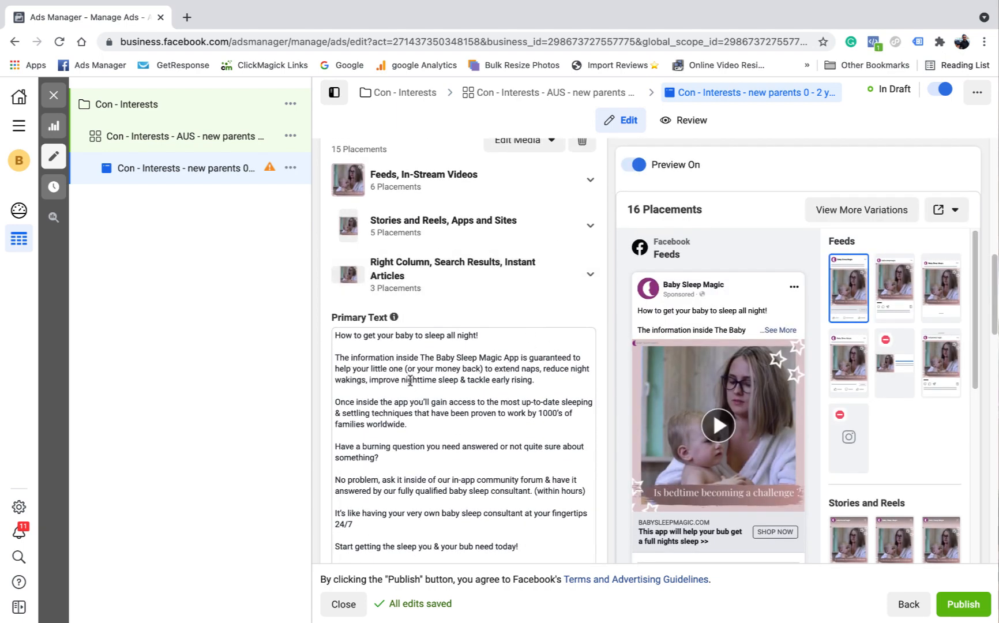
pyautogui.scroll(-1, 389, 399)
pyautogui.scroll(-1, 464, 394)
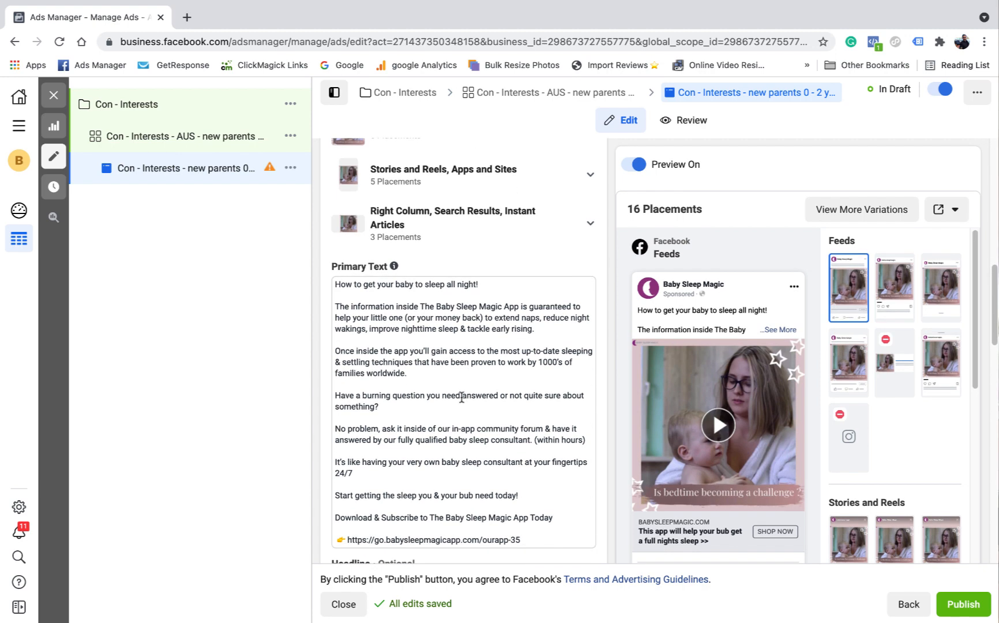
pyautogui.scroll(-1, 367, 430)
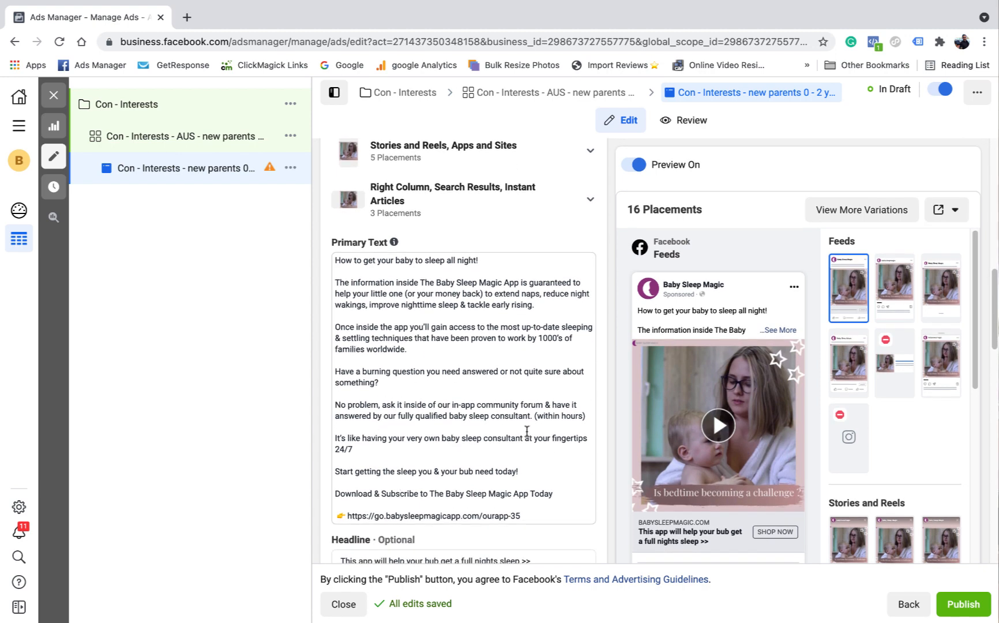
pyautogui.click(778, 330)
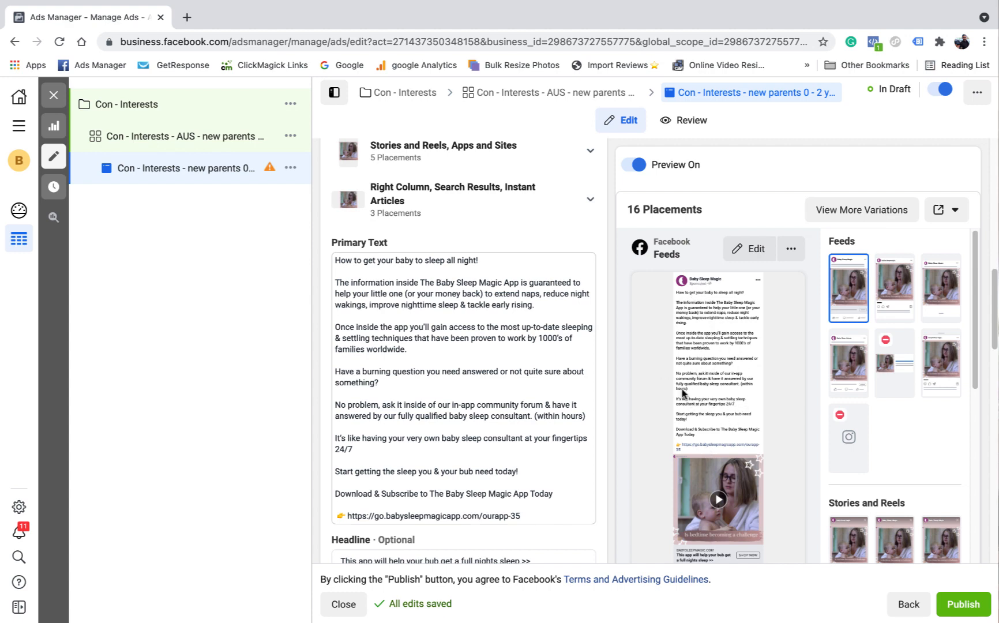
pyautogui.scroll(-5, 540, 350)
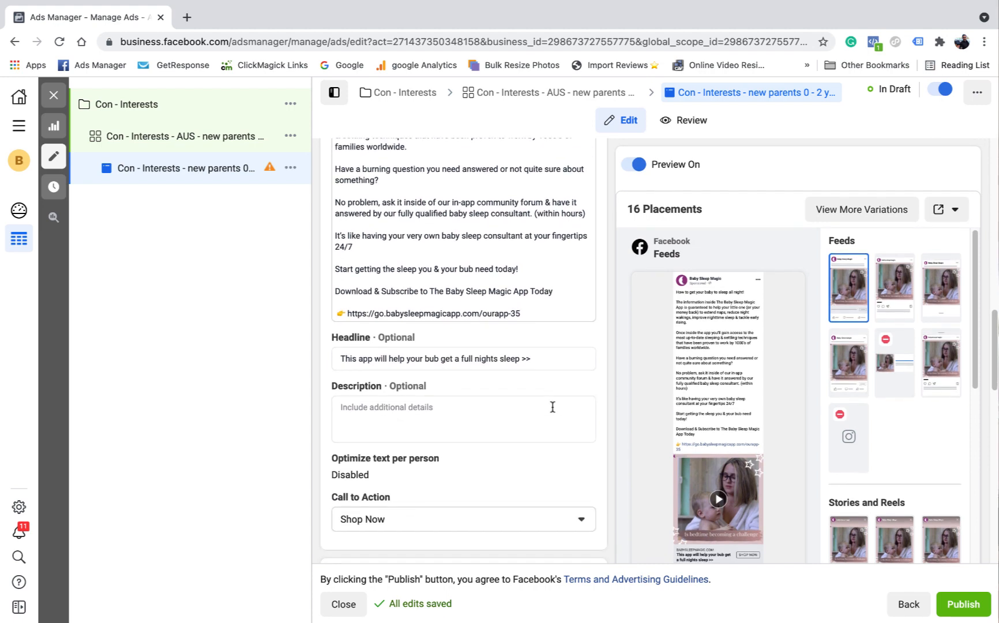
pyautogui.scroll(-6, 570, 357)
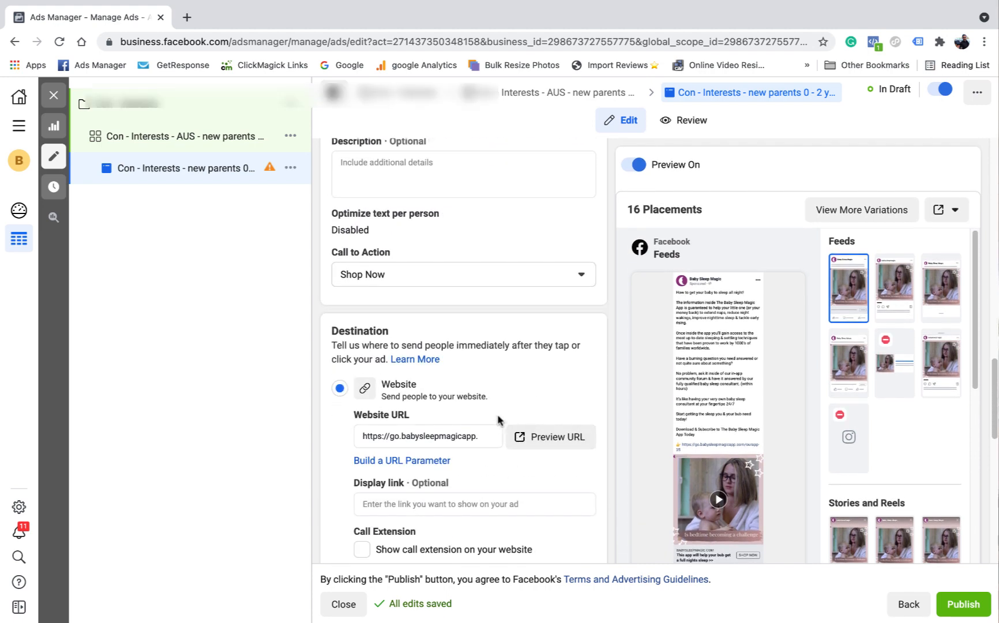
# Step: Publish the "Con - Interests" campaign with its ad set and ad, and dismiss the publishing notification
pyautogui.click(953, 605)
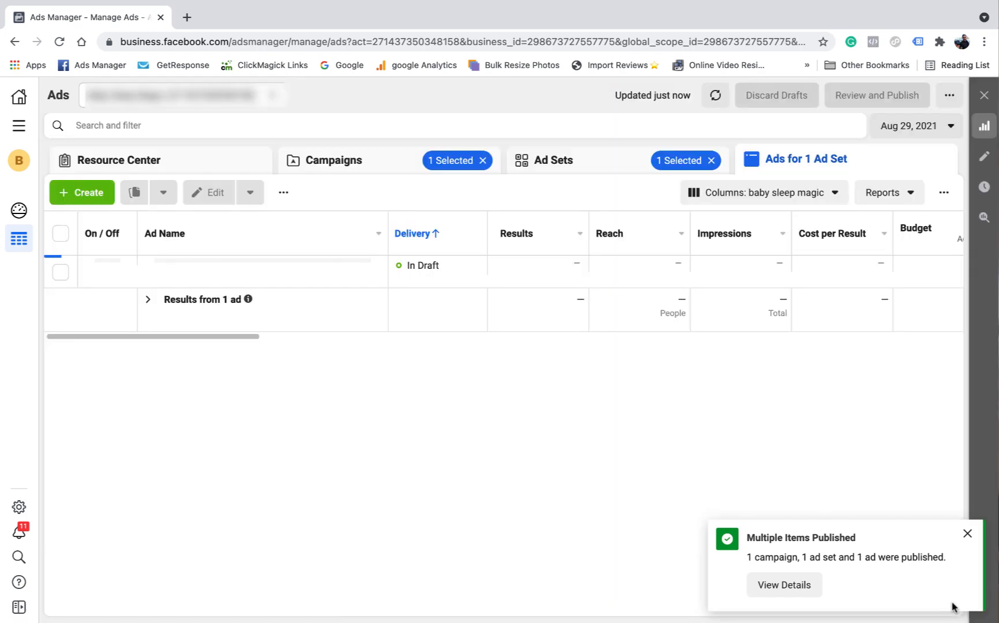
pyautogui.click(967, 534)
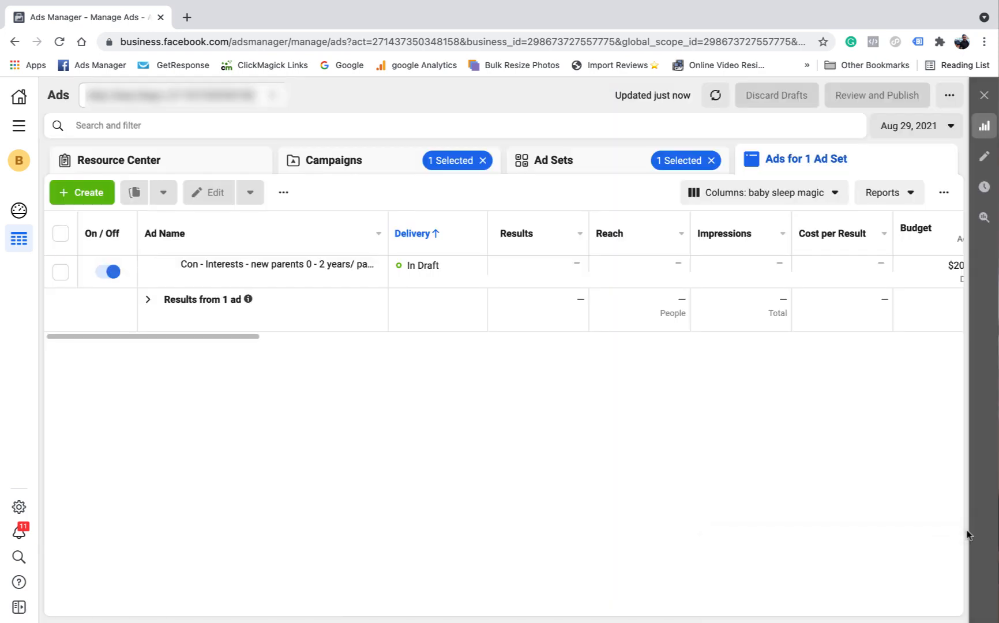
# Step: Check the delivery status of the published campaign, its ad set and its ad, refreshing the ad table data
pyautogui.click(353, 161)
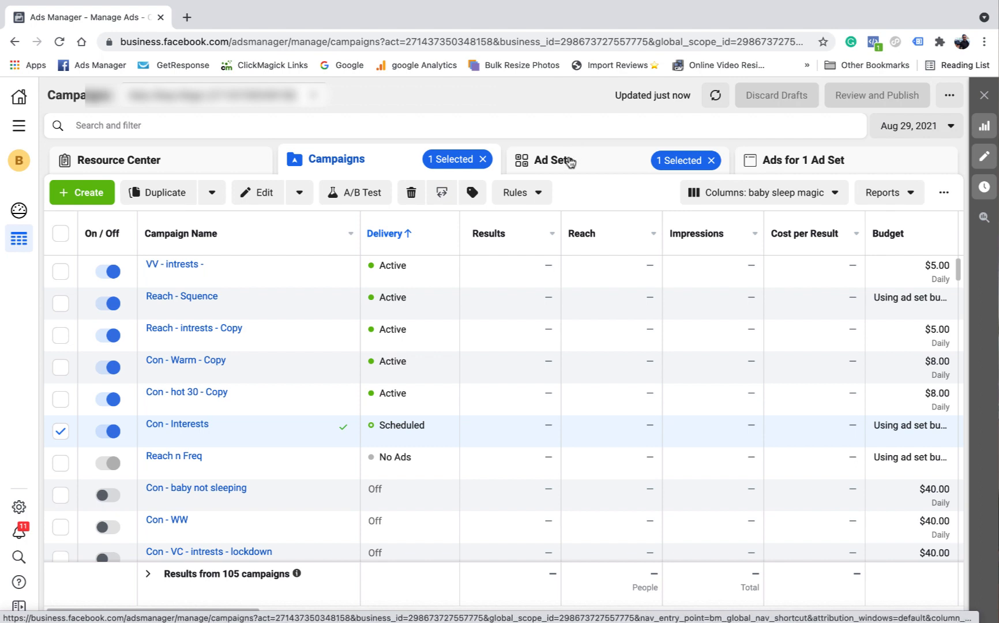
pyautogui.click(569, 161)
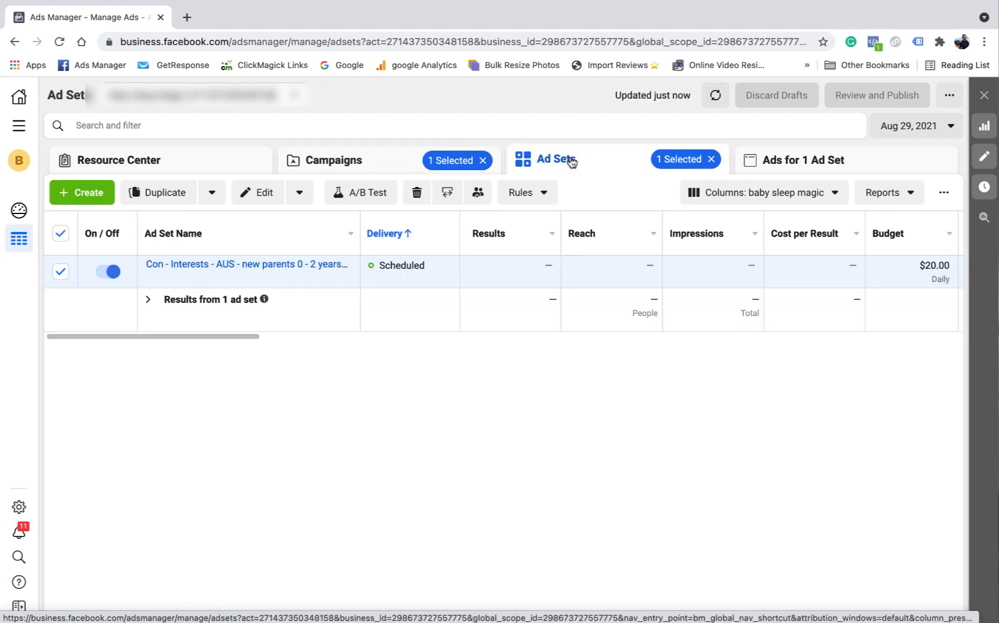
pyautogui.click(793, 165)
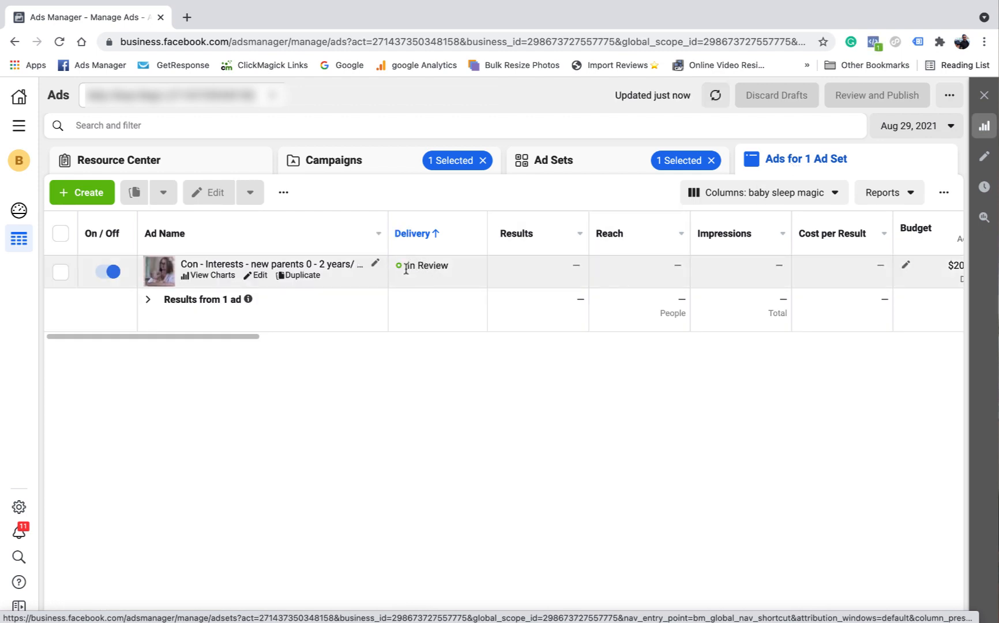
pyautogui.click(720, 97)
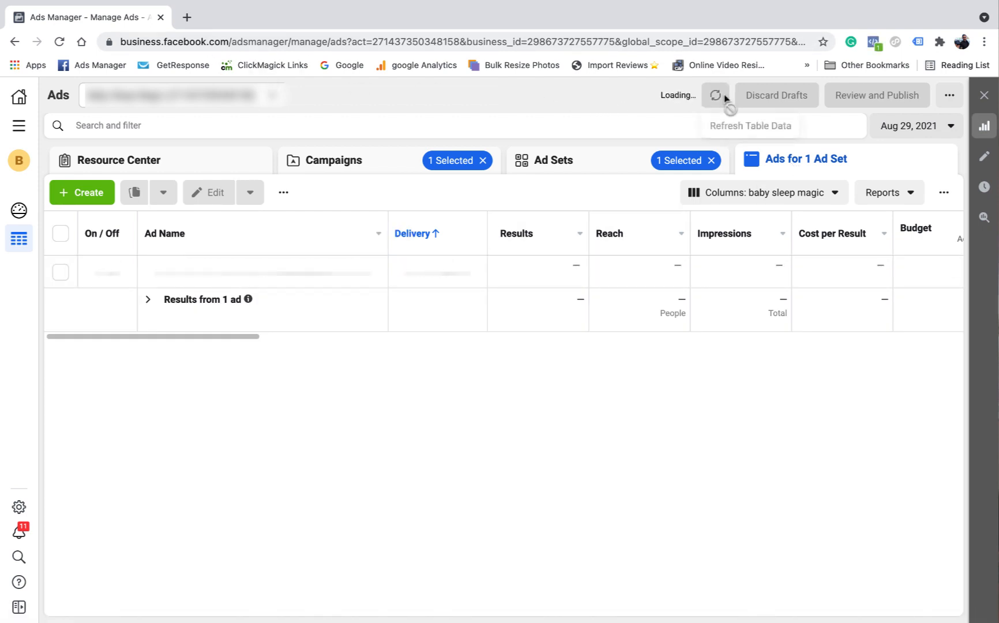